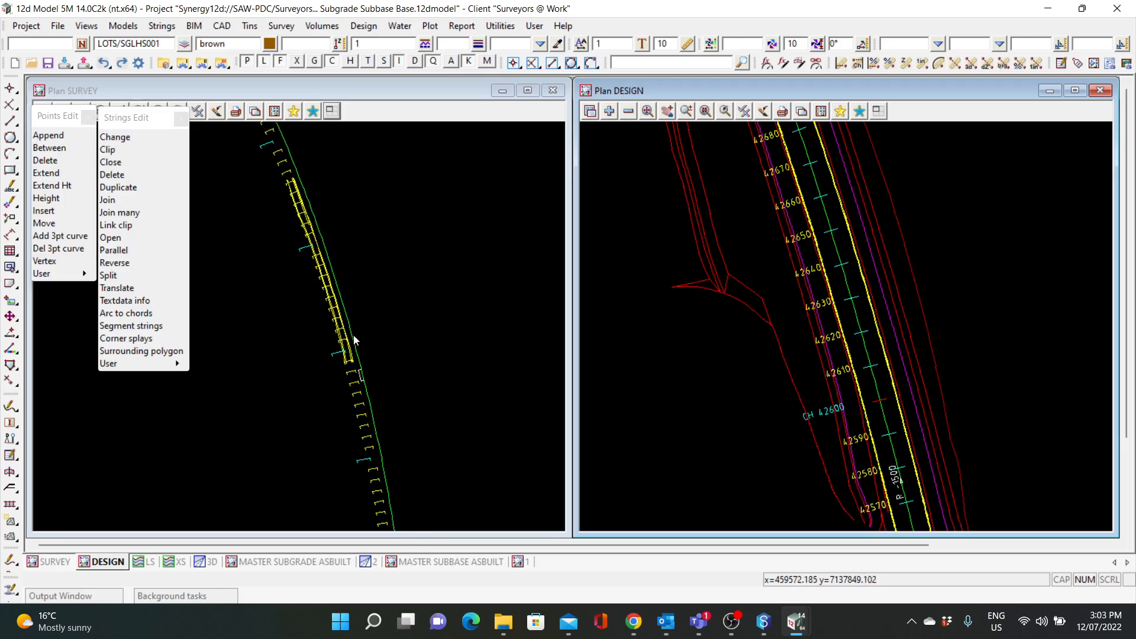
Step: Move the Points Edit and Strings Edit menus clear of the SURVEY view's controls and remove the ALIGNMENTS models from that view
scroll(358, 342, "down", 4)
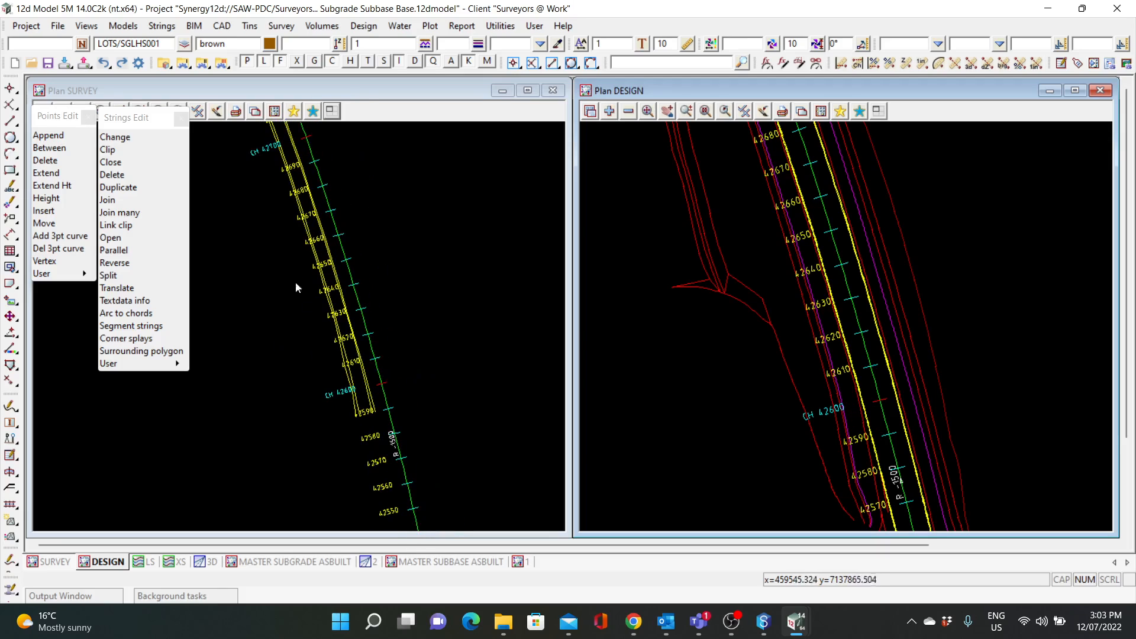
left_click_drag(49, 119, 70, 161)
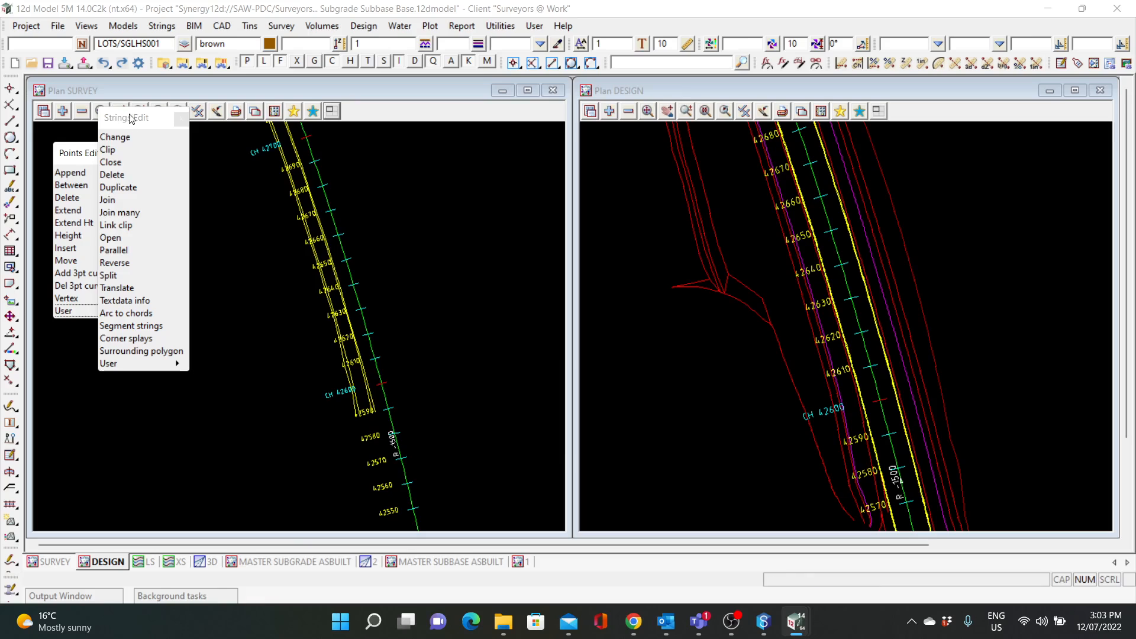
left_click_drag(126, 117, 144, 152)
left_click(80, 112)
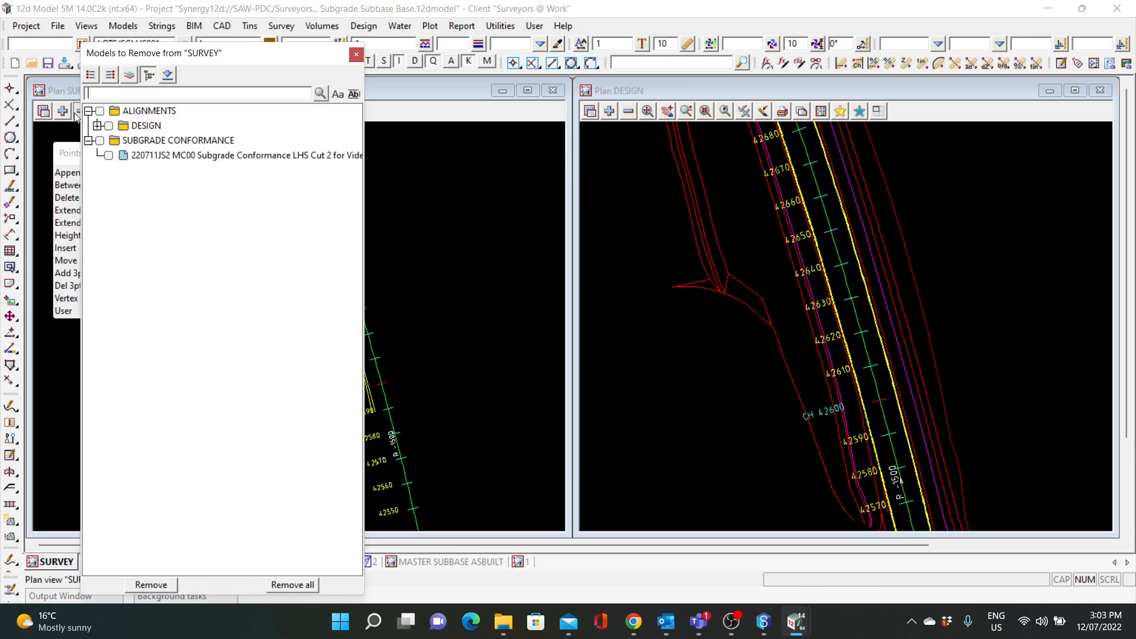
left_click(161, 116)
scroll(365, 282, "down", 3)
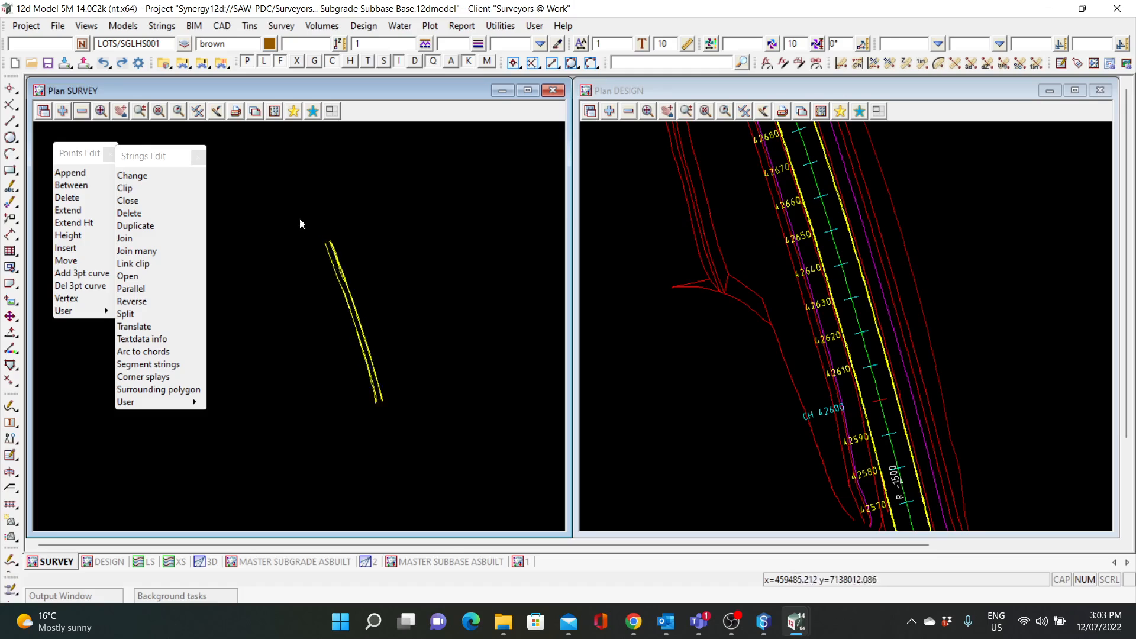
scroll(329, 239, "up", 5)
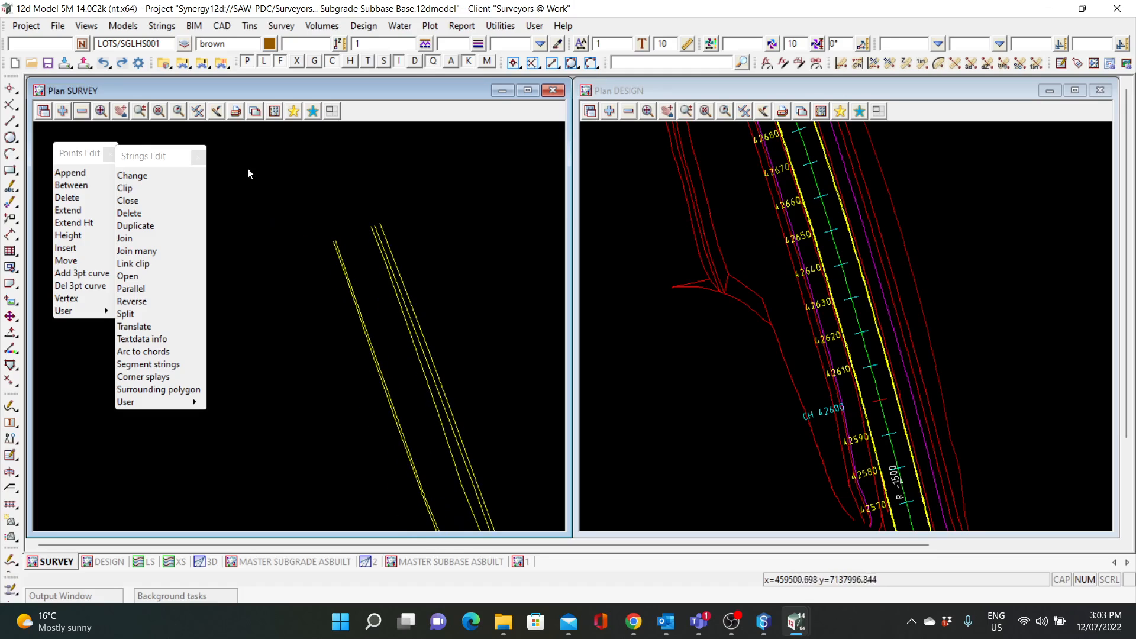
scroll(348, 159, "down", 2)
Step: Display vertices and point IDs in the SURVEY plan view and examine the numbering along the surveyed strings
left_click(197, 111)
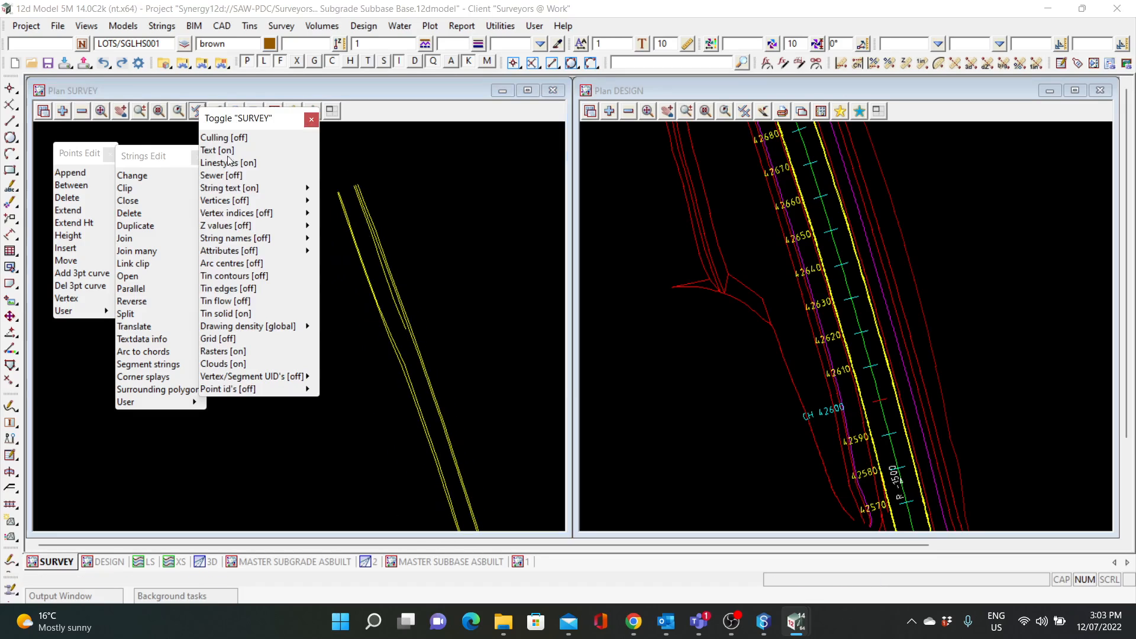
left_click(244, 201)
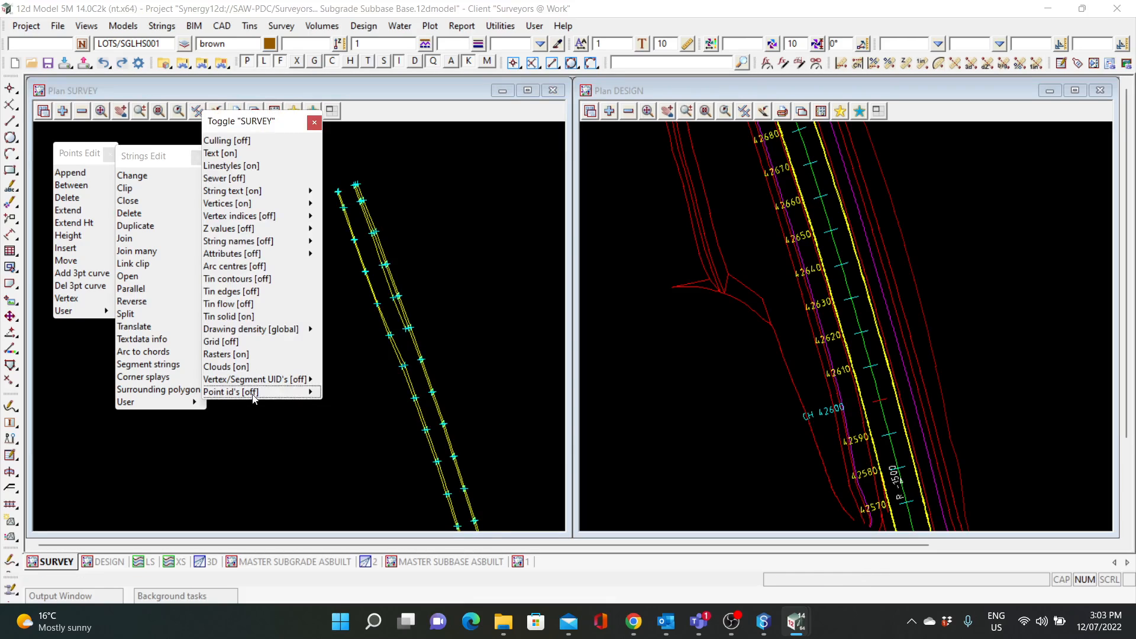
left_click(231, 392)
scroll(435, 360, "up", 4)
scroll(434, 360, "up", 1)
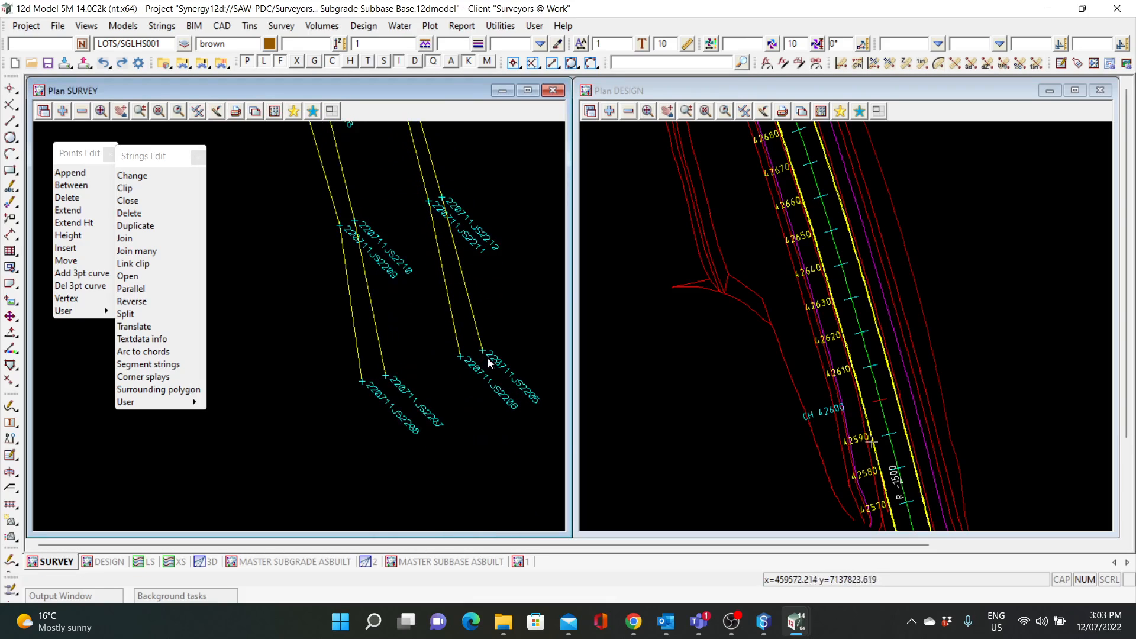
scroll(413, 426, "down", 3)
scroll(388, 245, "up", 2)
scroll(409, 324, "down", 3)
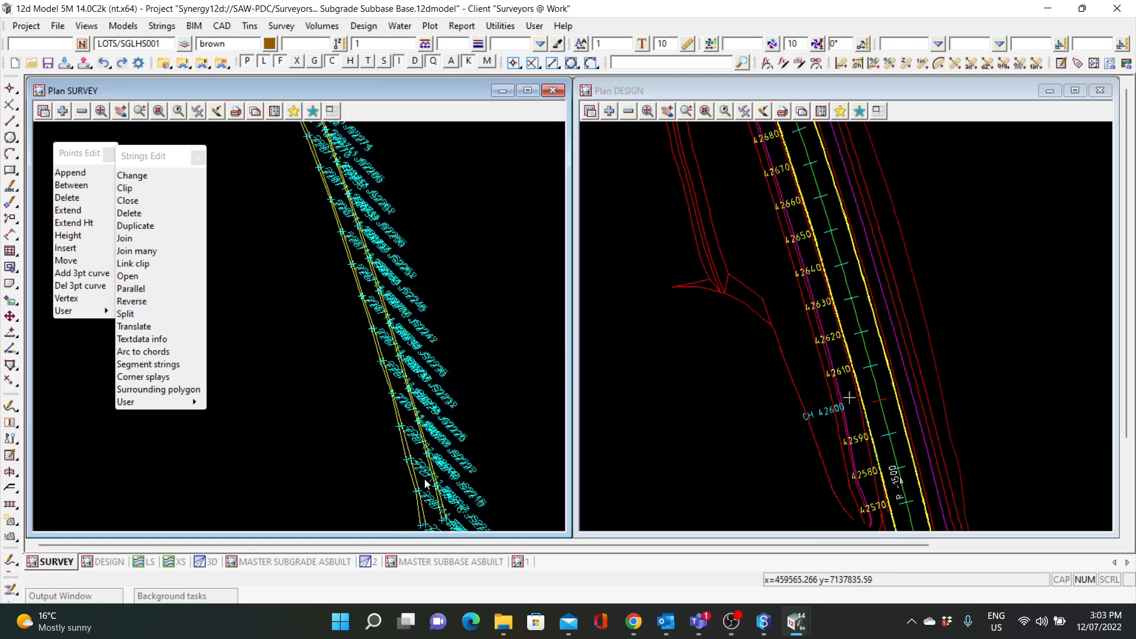
scroll(457, 453, "down", 1)
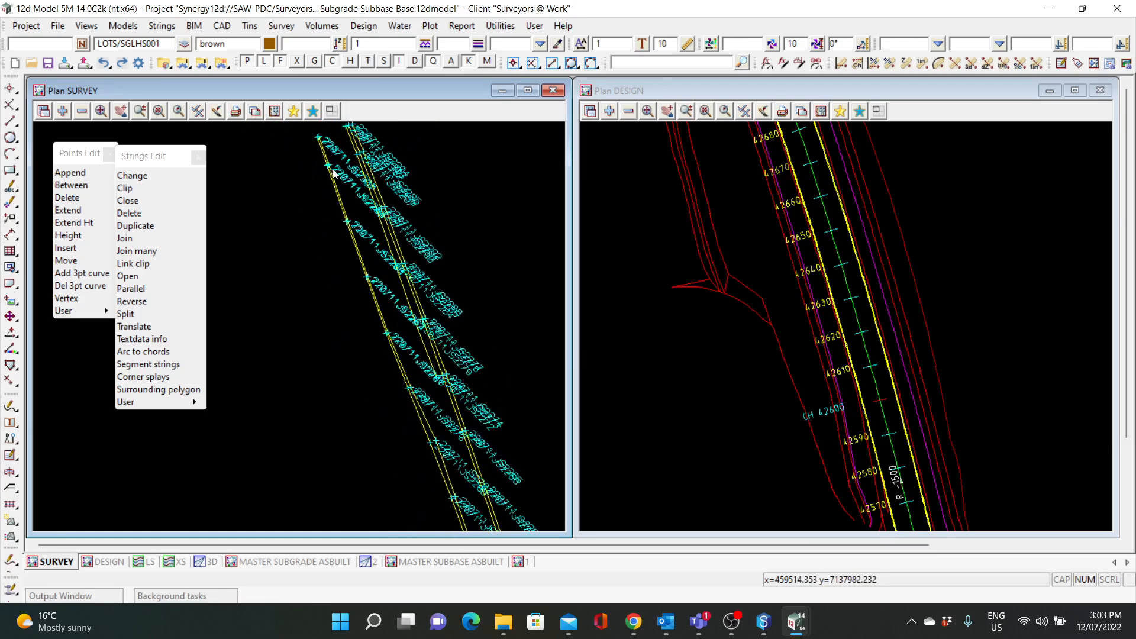
scroll(386, 222, "up", 4)
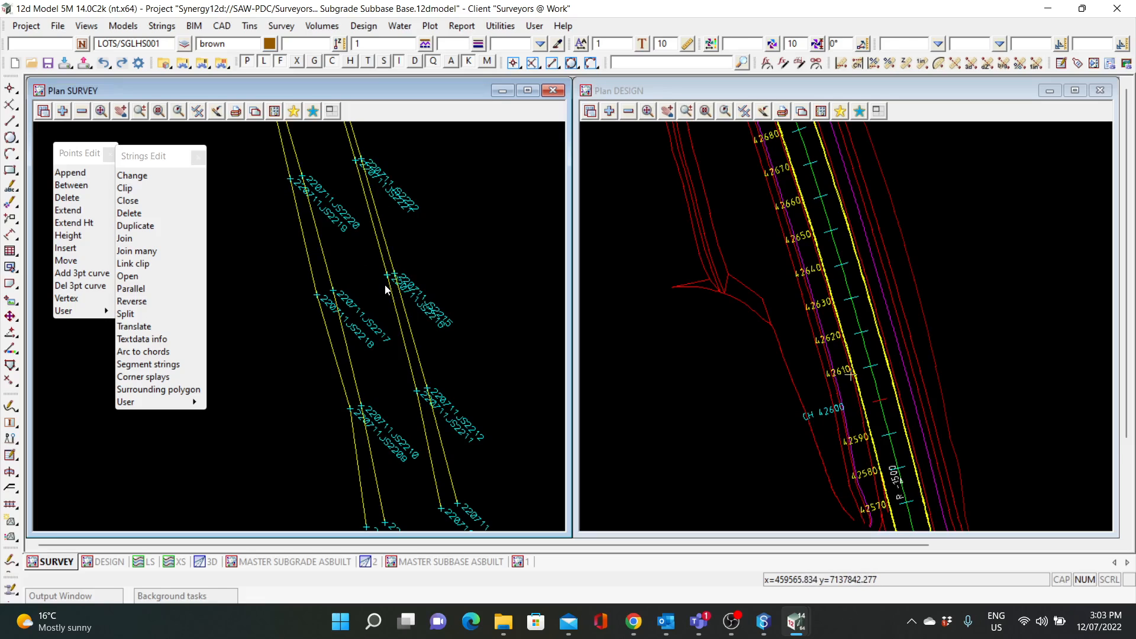
Step: Turn off the point IDs and vertices in the SURVEY plan view
left_click(198, 112)
left_click(264, 393)
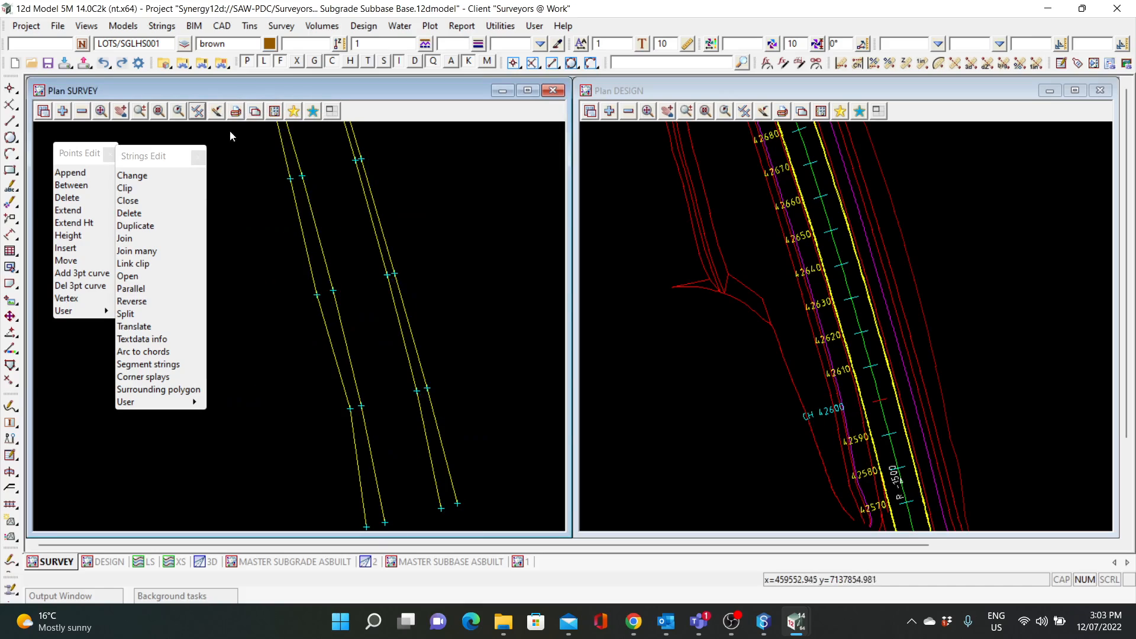
left_click(197, 111)
left_click(229, 205)
scroll(400, 358, "down", 3)
scroll(412, 382, "up", 2)
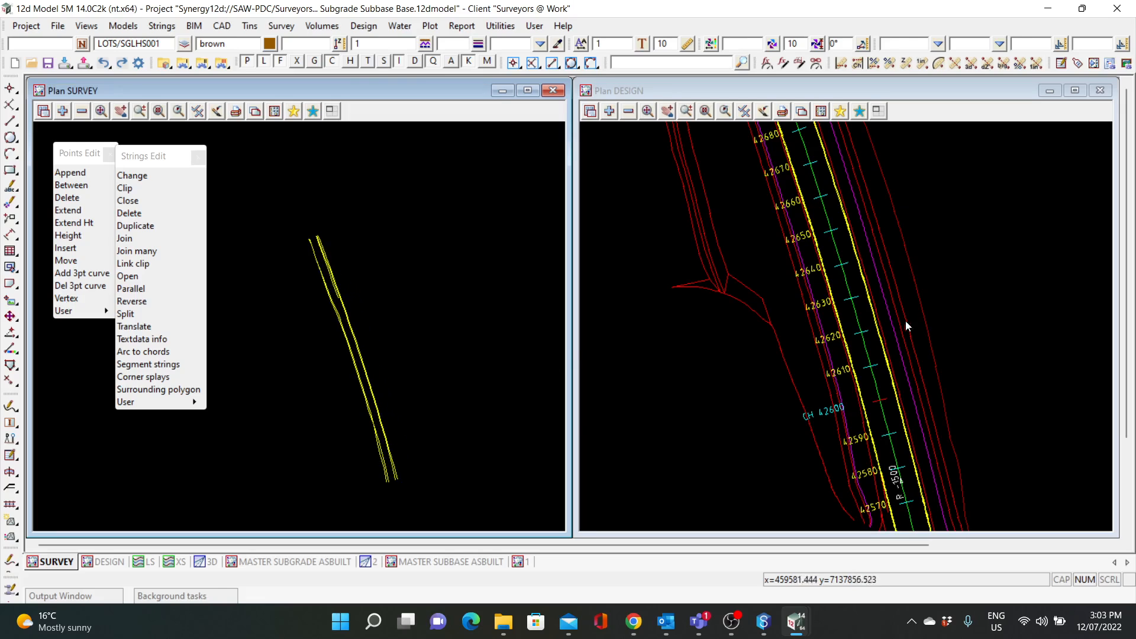
Step: Open the survey conformance Pavement report and place its dialog clear of the surveyed strings
scroll(877, 457, "up", 3)
scroll(841, 394, "down", 3)
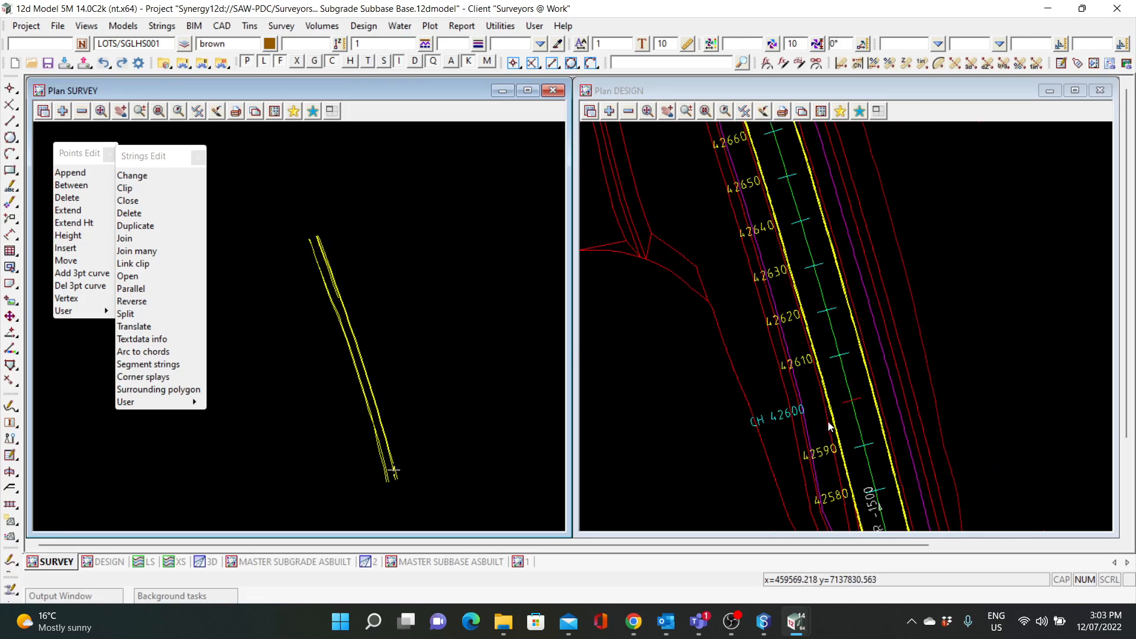
scroll(828, 406, "down", 2)
scroll(829, 406, "up", 2)
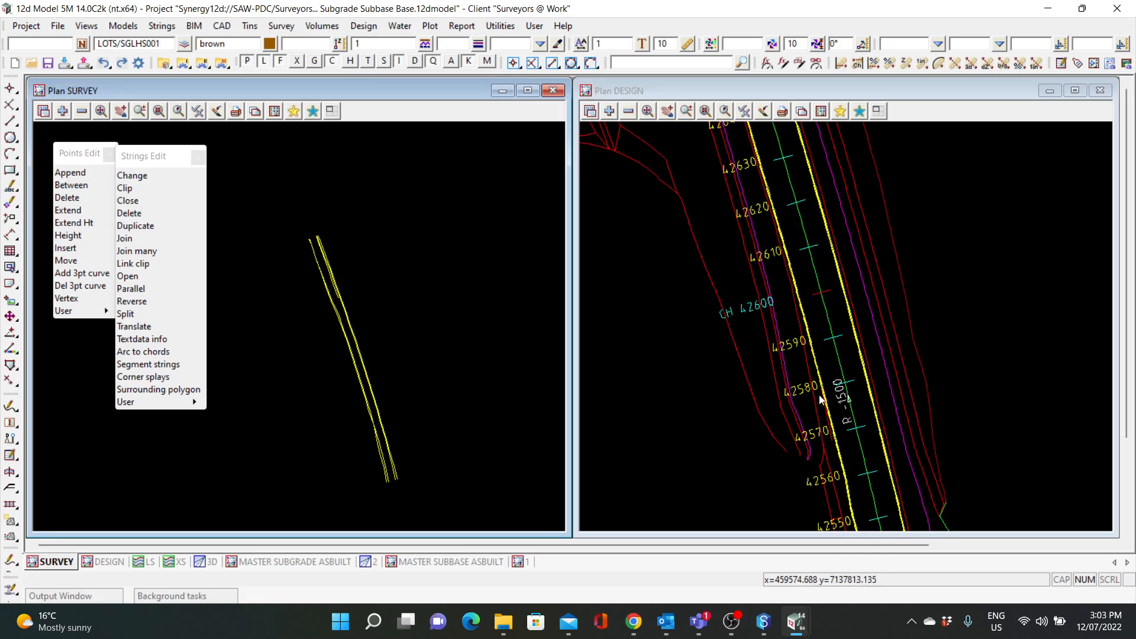
left_click(281, 26)
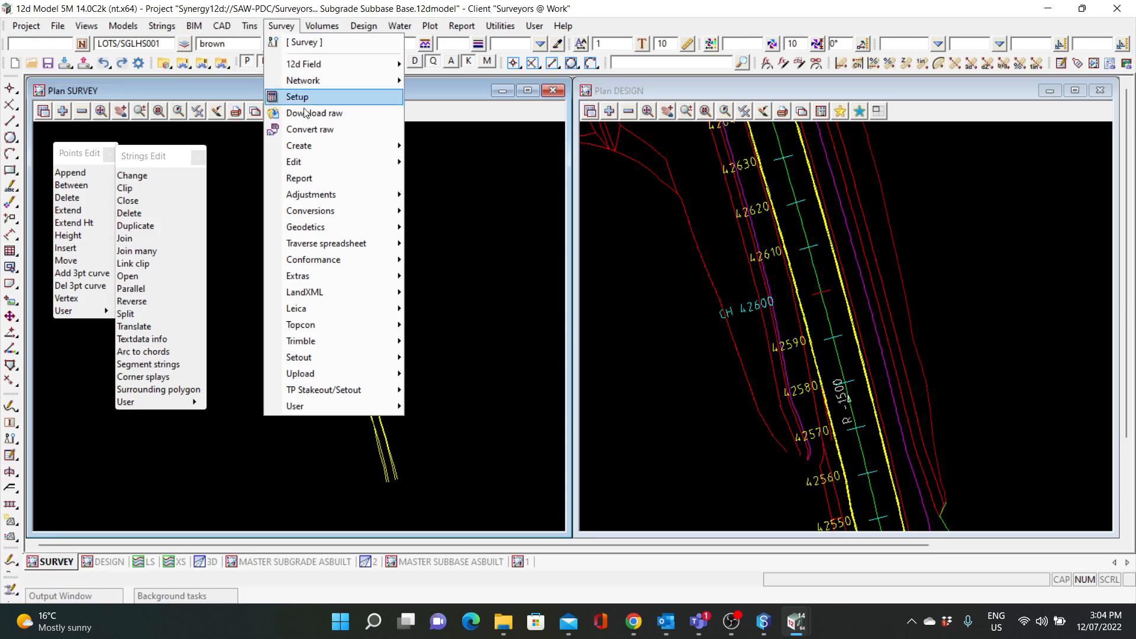
mouse_move(363, 270)
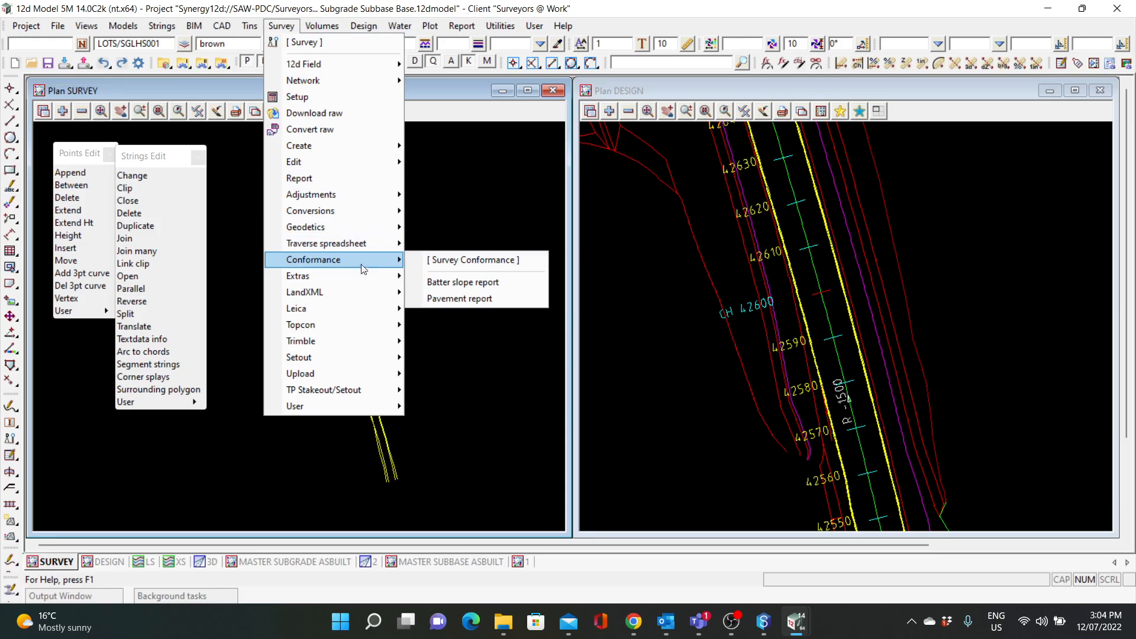
left_click(471, 301)
left_click_drag(567, 204, 564, 118)
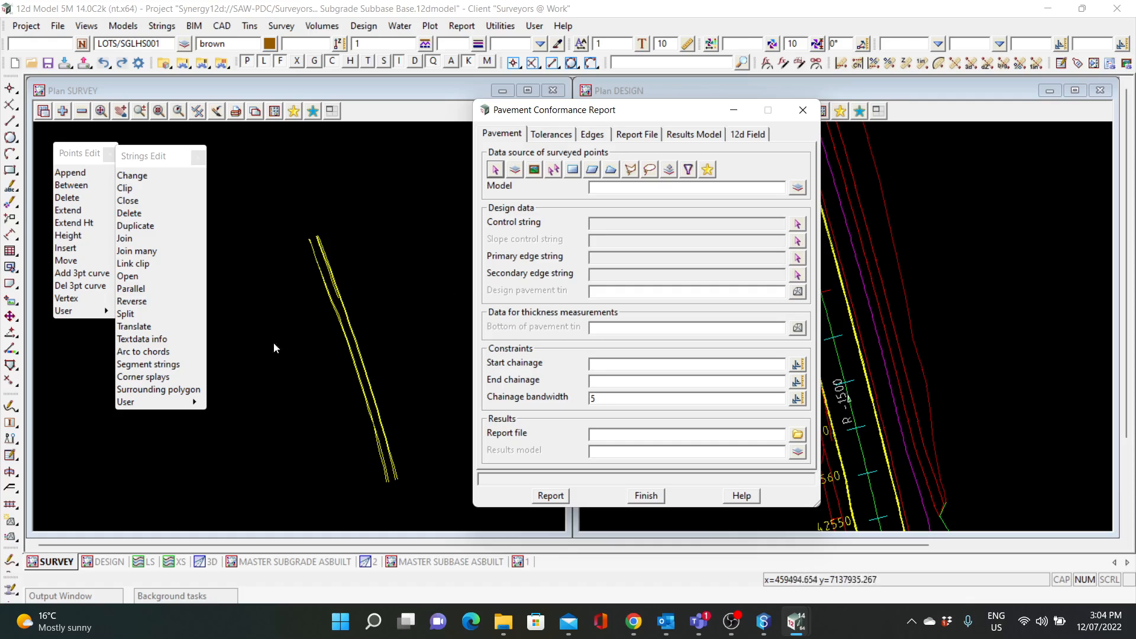
Step: Set the surveyed points' source model to "220711JS2 MC00 Subgrade Conformance LHS Cut 2 for Video"
left_click(798, 187)
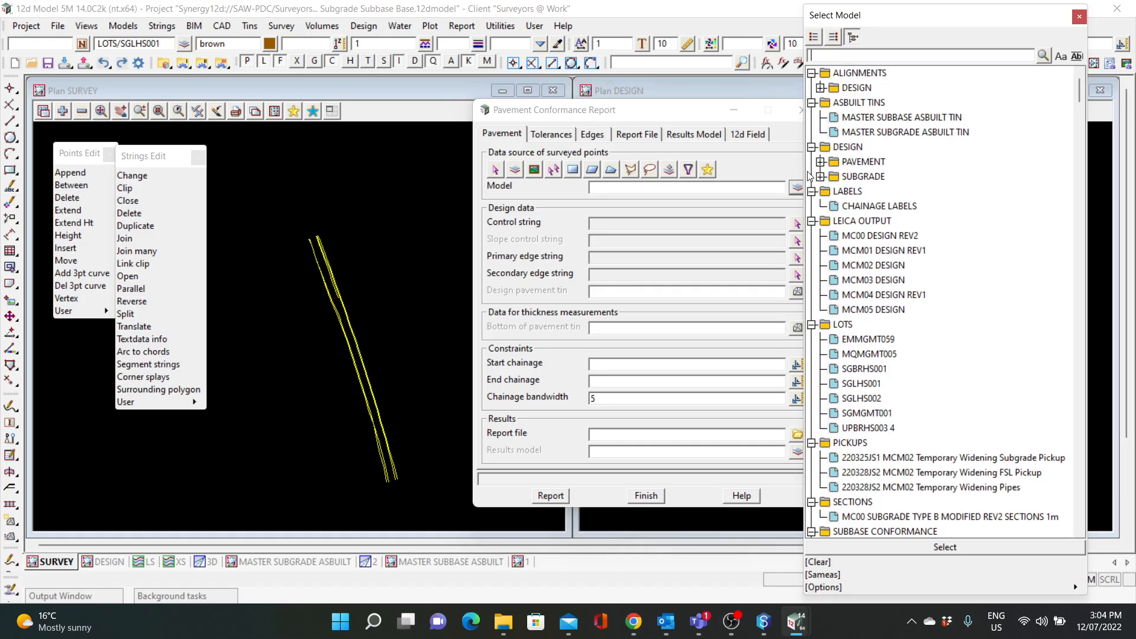
type("cut 2")
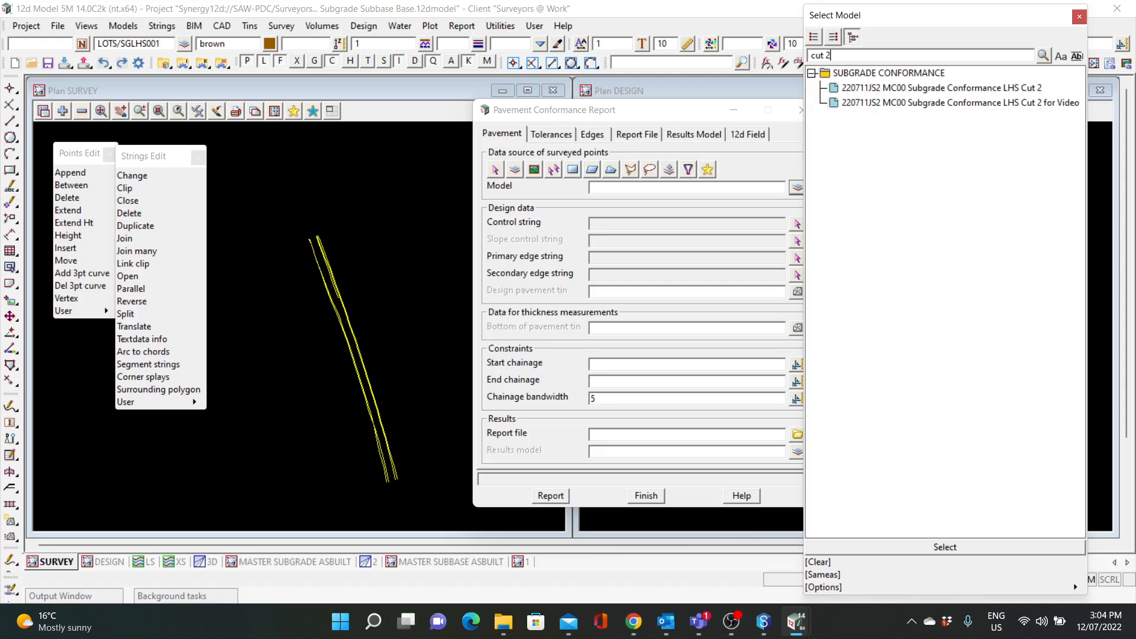
double_click(999, 104)
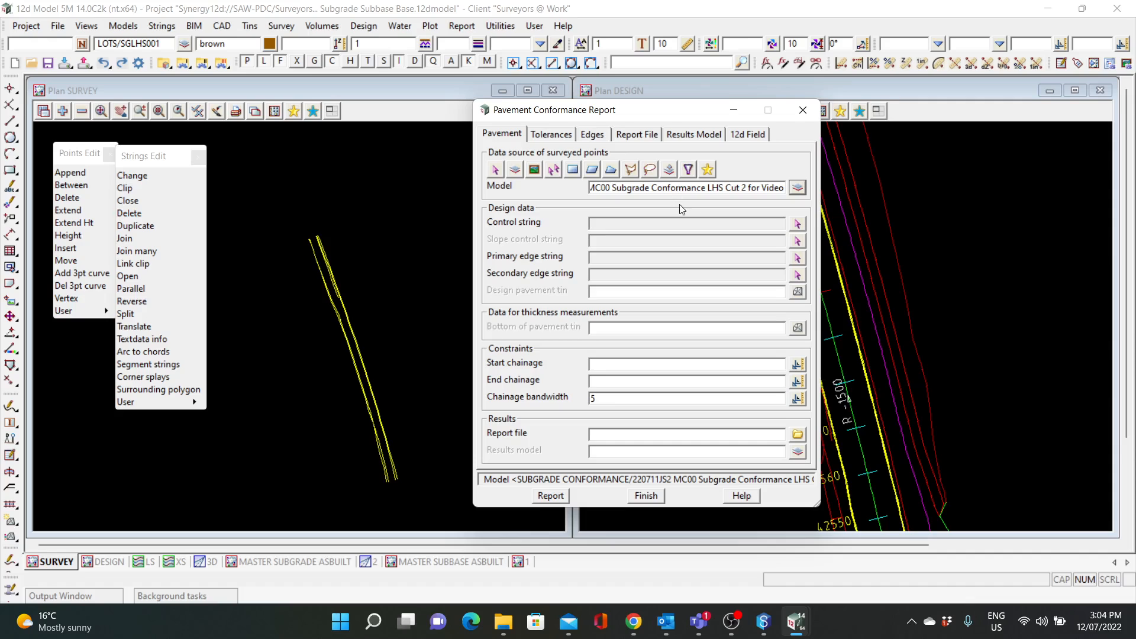
Step: Pick the MC00 alignment centreline in the DESIGN plan view as the report's control string
left_click_drag(688, 110, 551, 83)
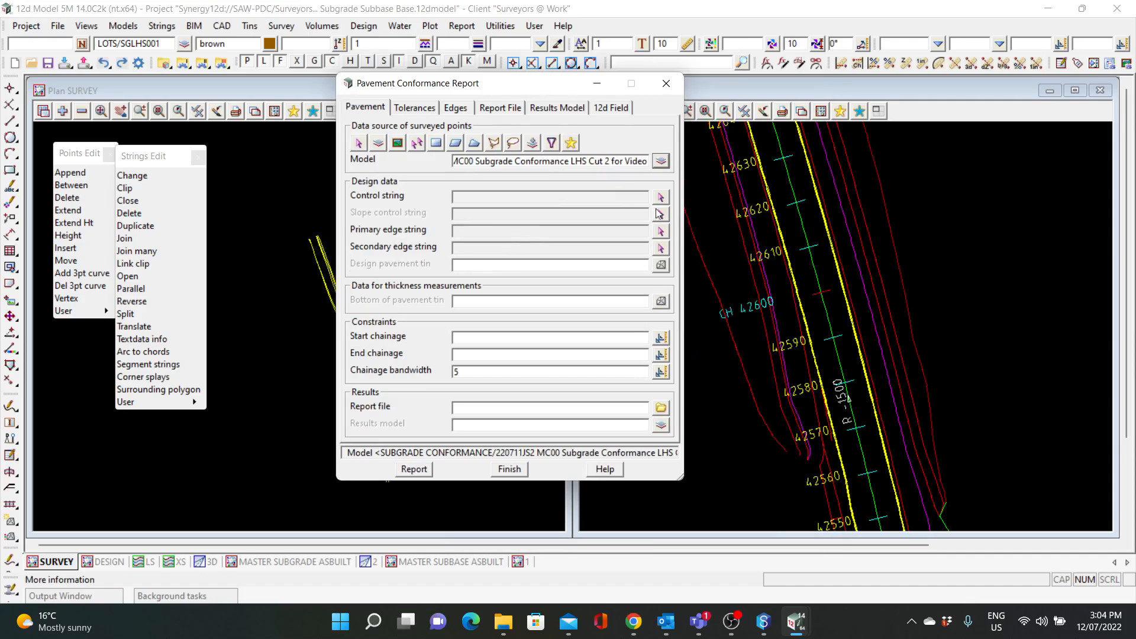
left_click(662, 197)
left_click(801, 232)
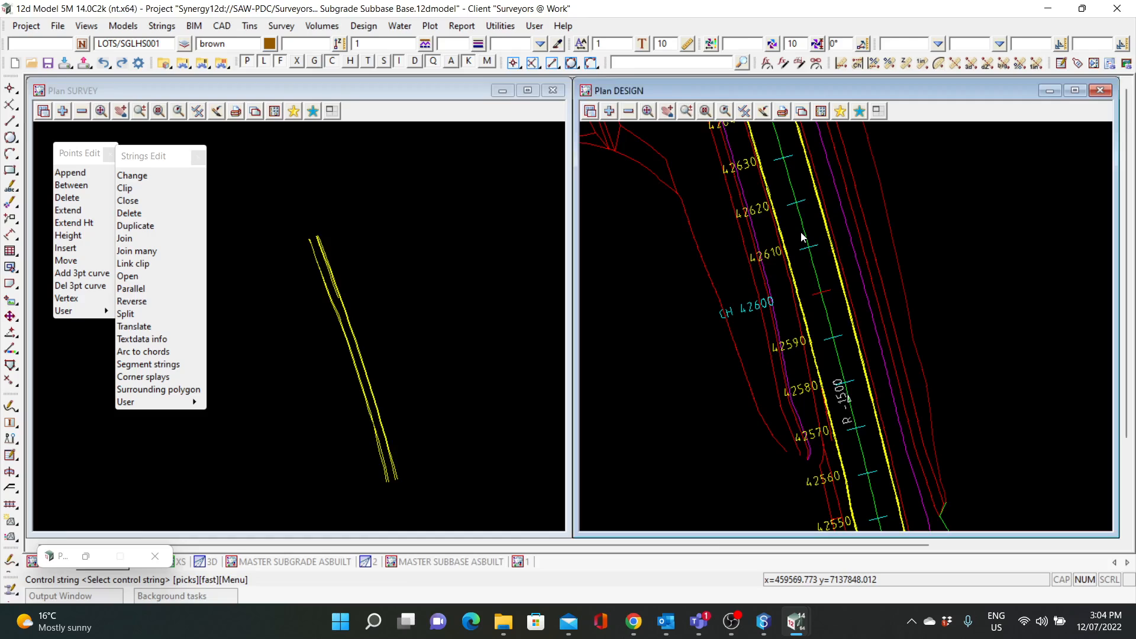
middle_click(803, 236)
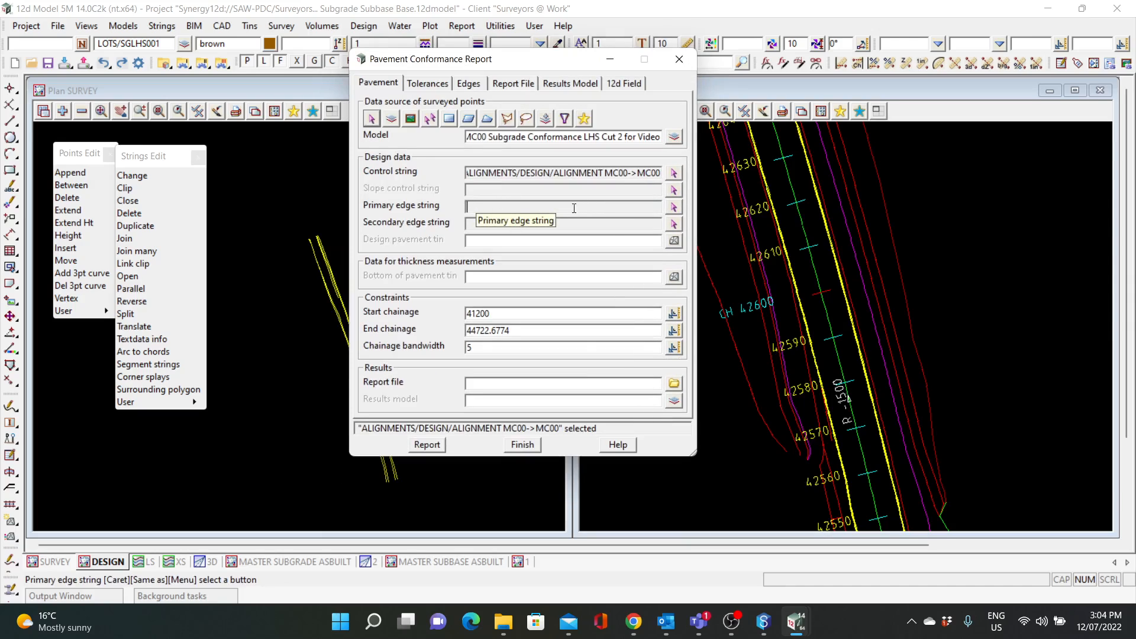
Step: Pick the magenta edge-of-shoulder string ESL near chainage 42580 in the DESIGN view as the primary edge string
left_click(674, 207)
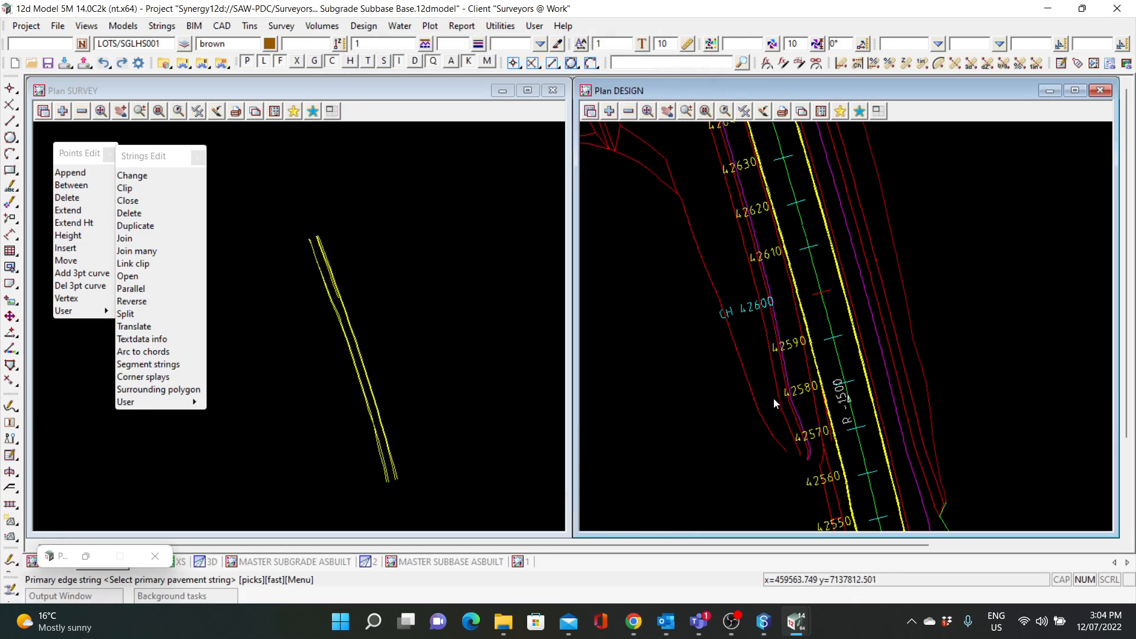
scroll(773, 398, "up", 3)
scroll(805, 408, "up", 3)
left_click(801, 409)
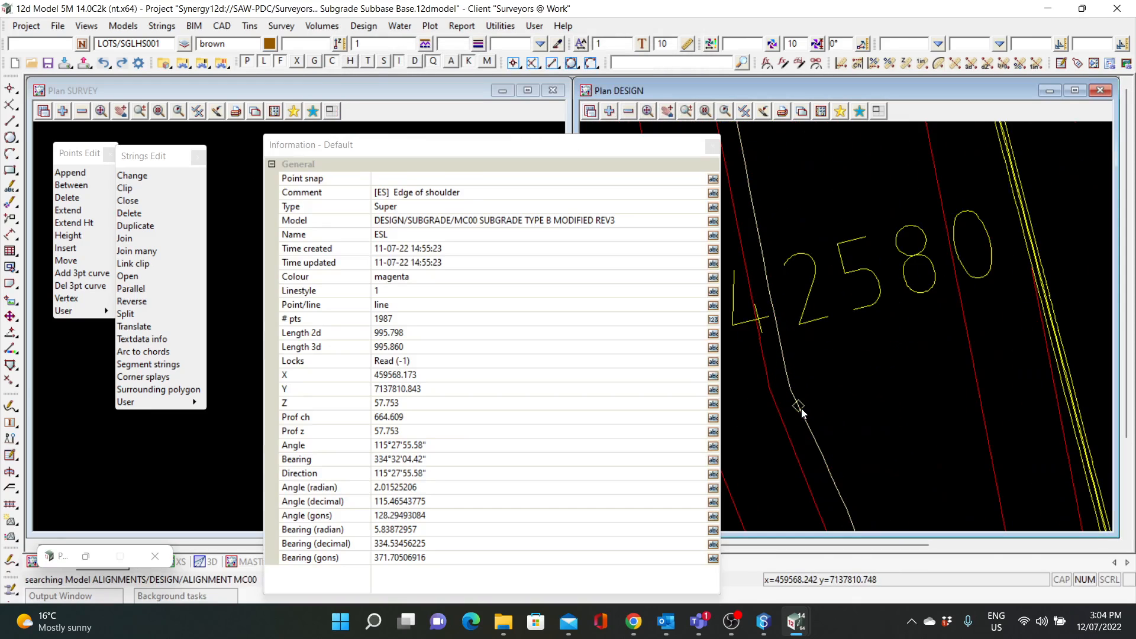
left_click(797, 392)
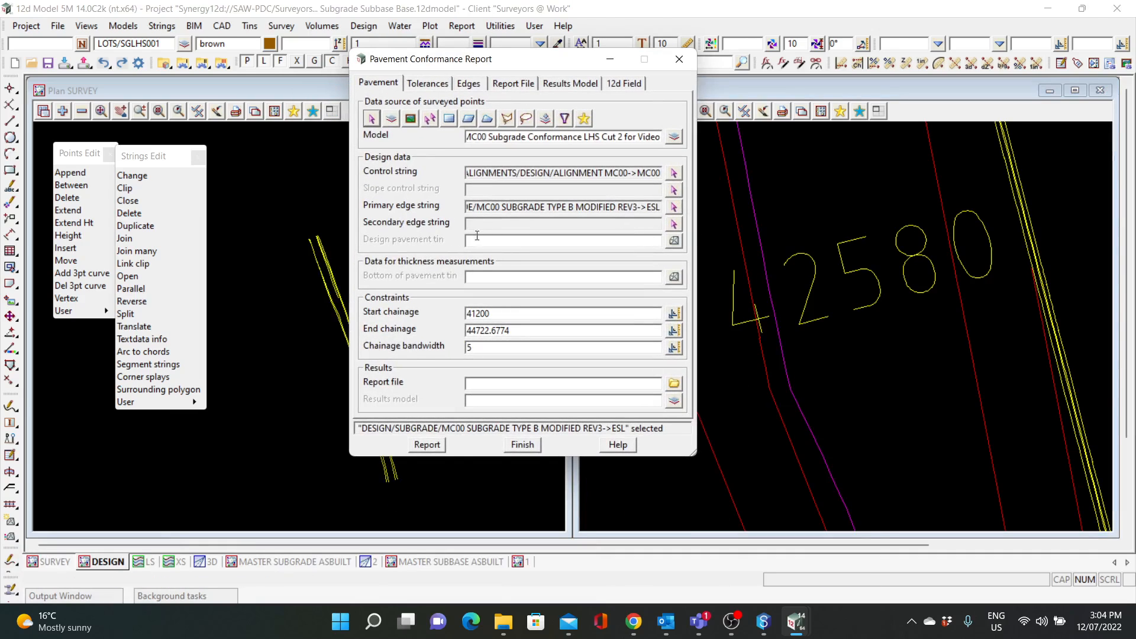
Step: Check the chosen primary edge string and set the design pavement tin to MC00 SUBGRADE TYPE B MODIFIED REV3 TIN
left_click_drag(431, 59, 459, 53)
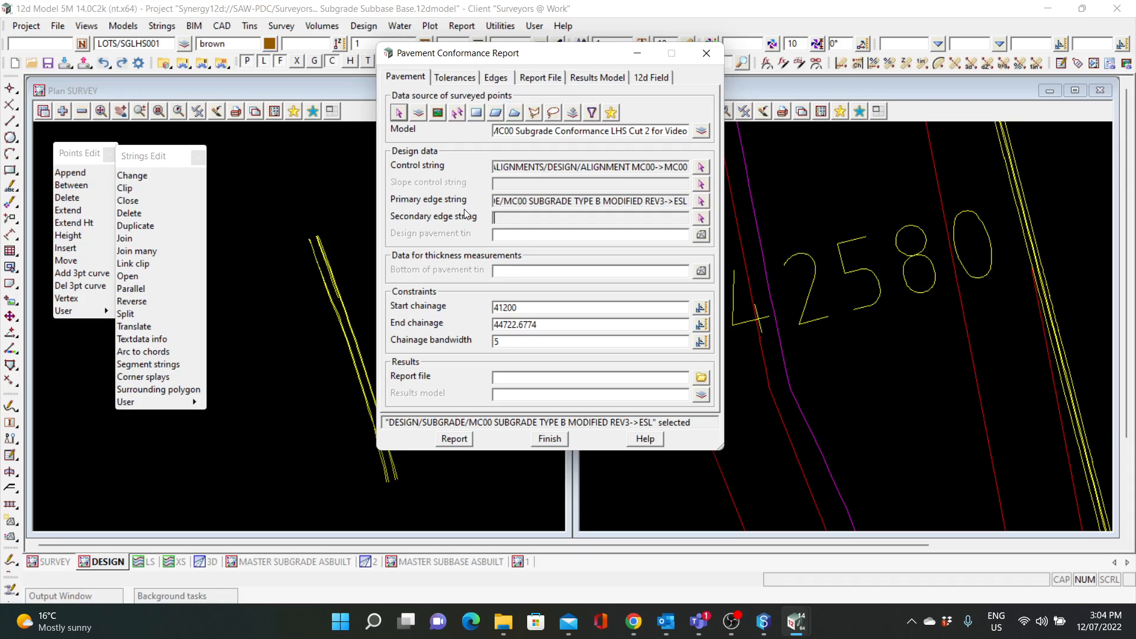
left_click(551, 201)
left_click_drag(551, 201, 844, 209)
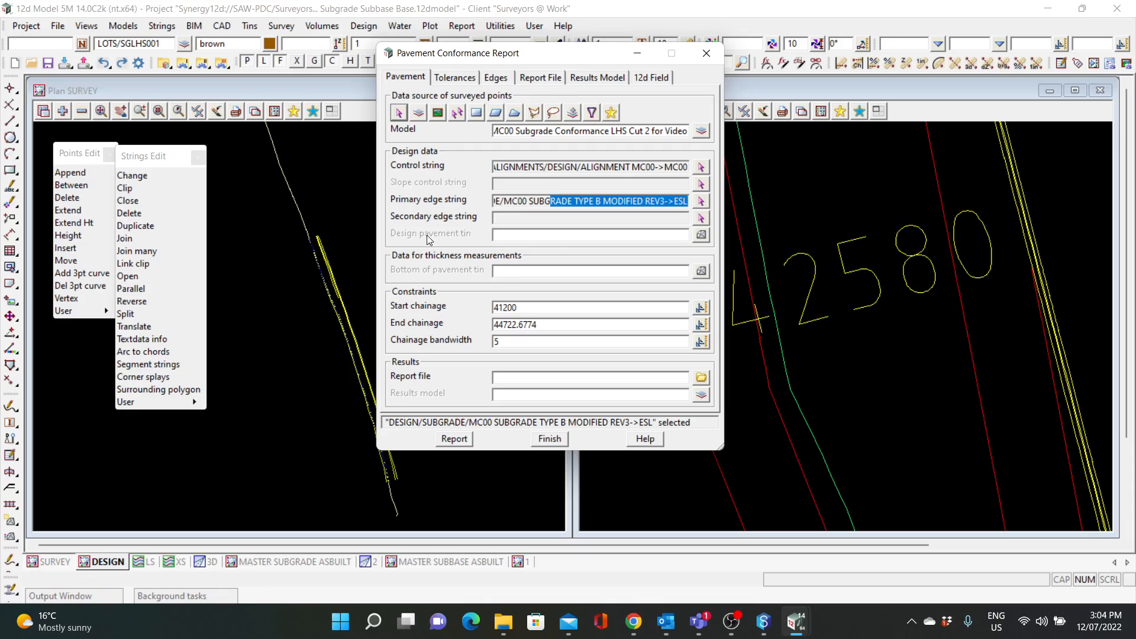
left_click(555, 235)
left_click(701, 236)
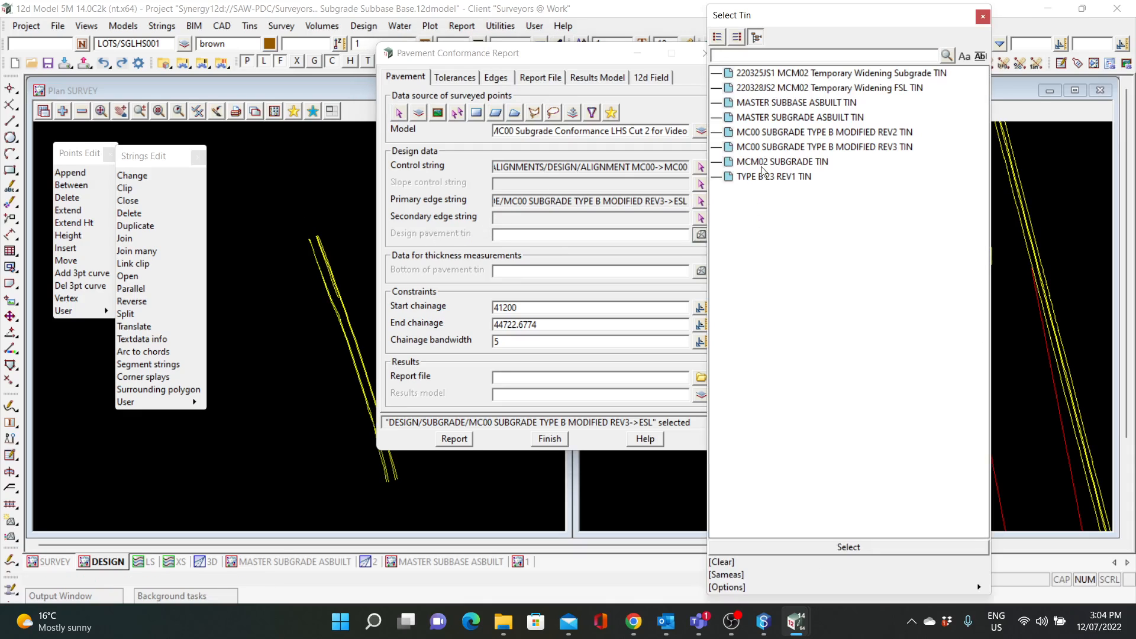
left_click(840, 148)
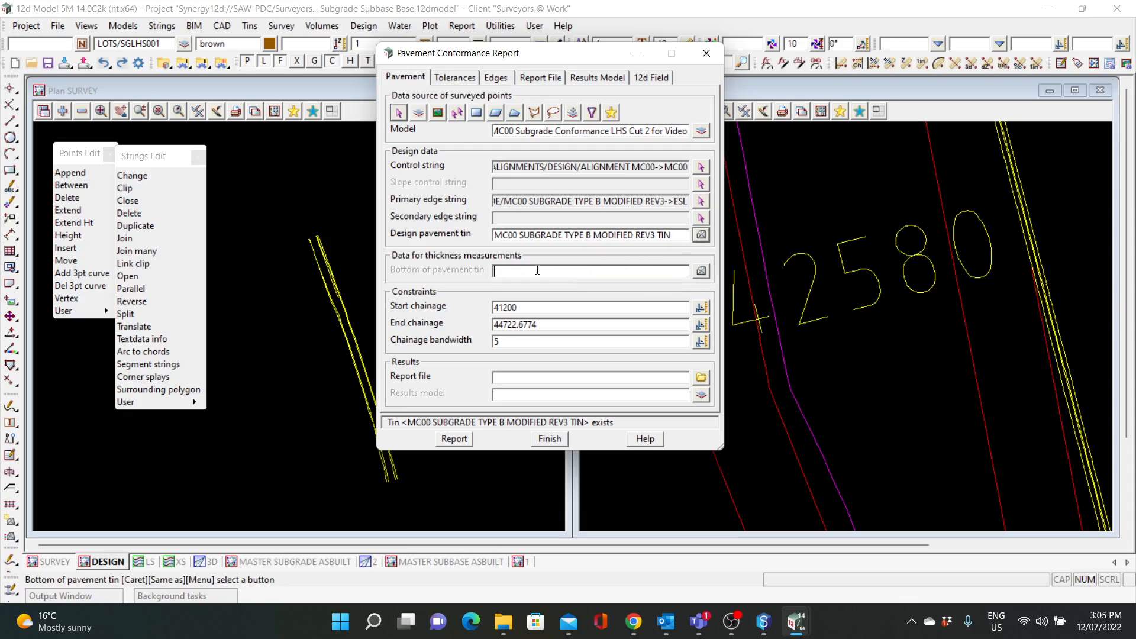
Step: Set the chainage bandwidth to 1 and name the report file "220712 Subgrade Conformance LHS"
left_click(500, 342)
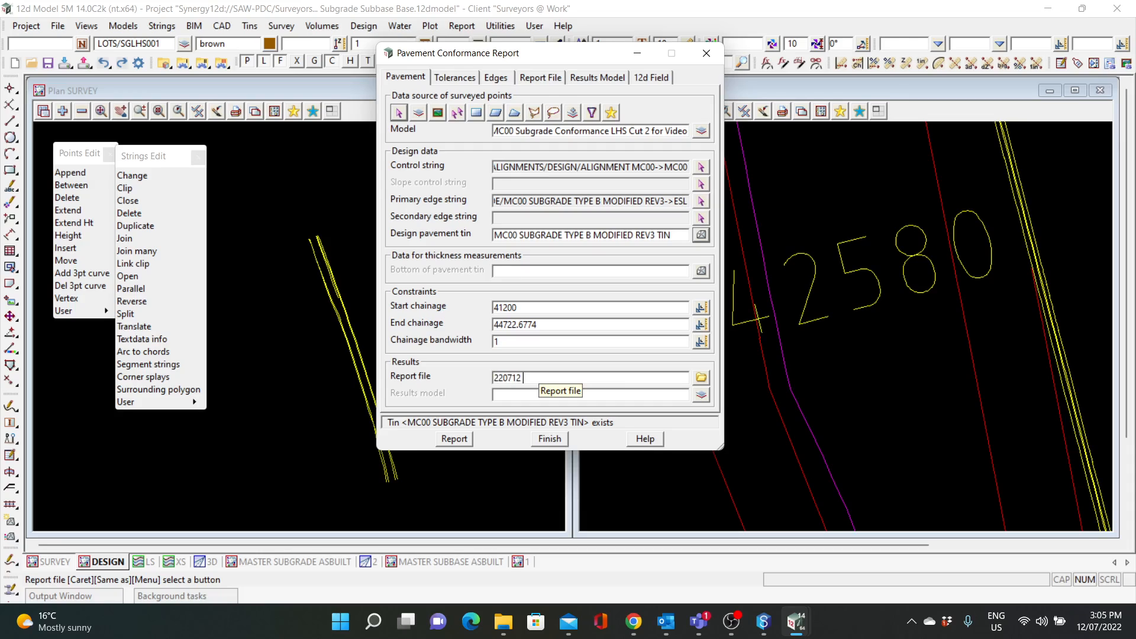
type("Subg")
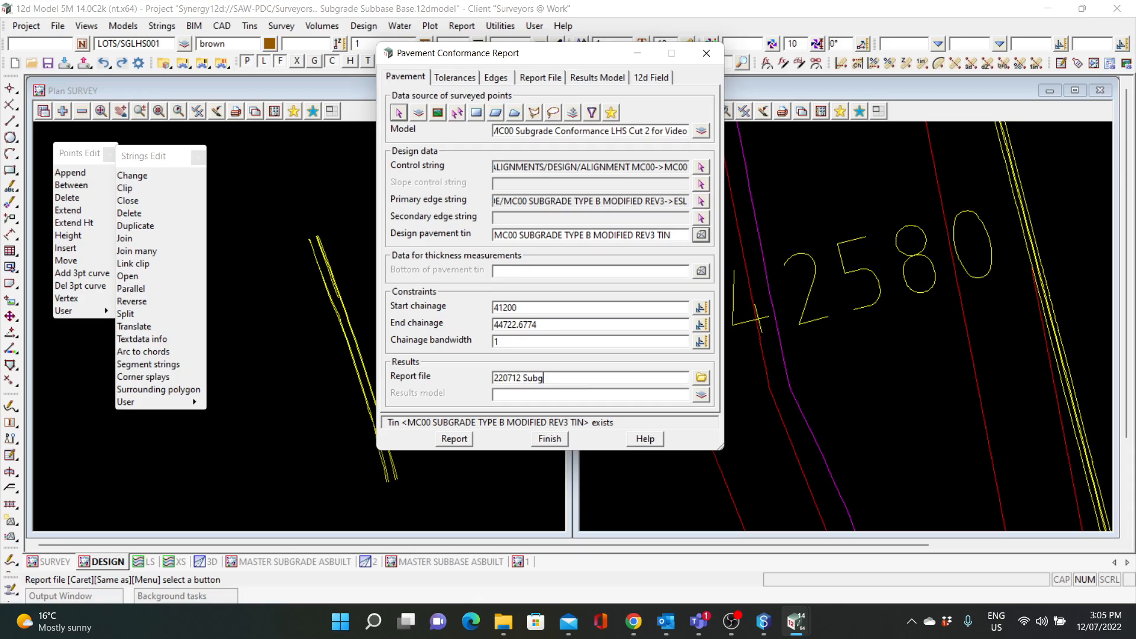
type("rade Conformance LHS")
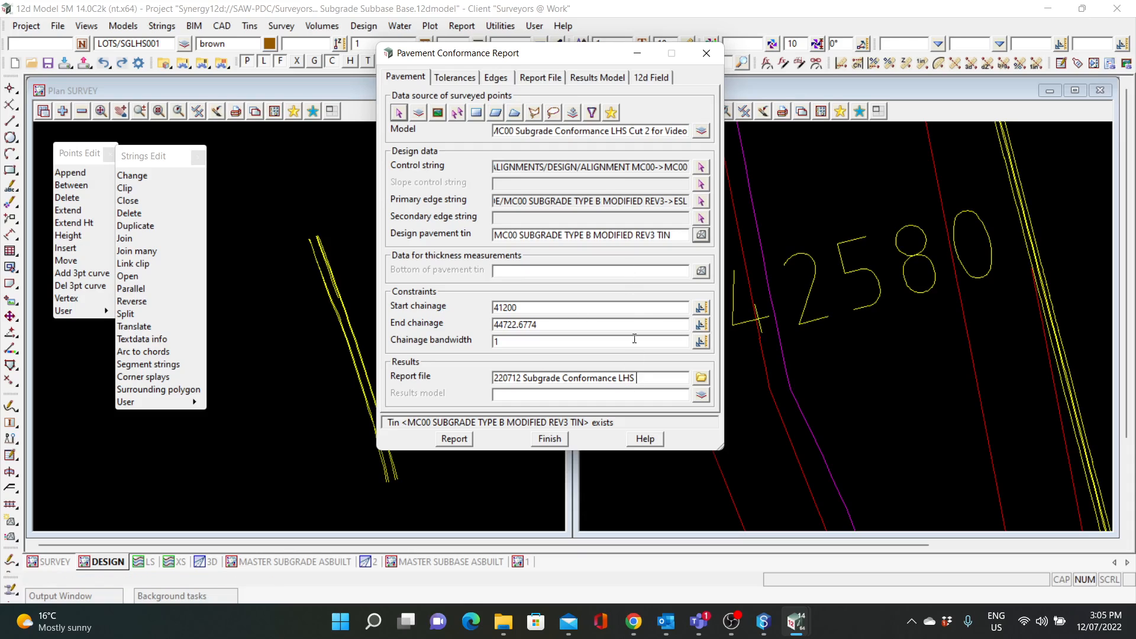
left_click(258, 176)
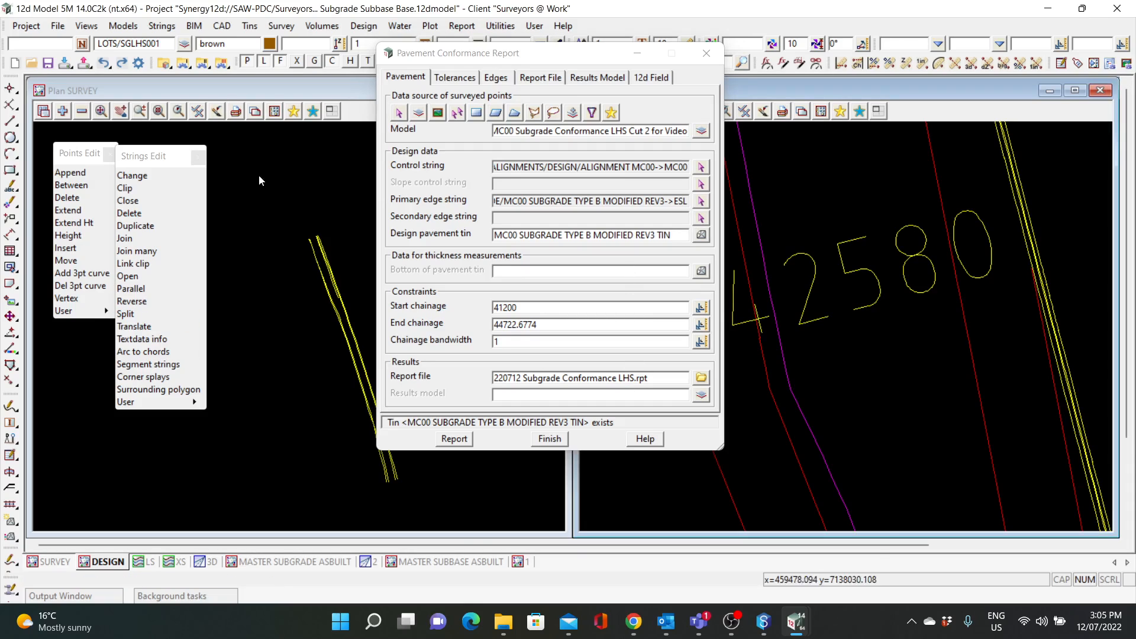
Step: Add the ALIGNMENT MC00 model with its chainage labels to the SURVEY plan view
left_click(62, 111)
left_click(86, 125)
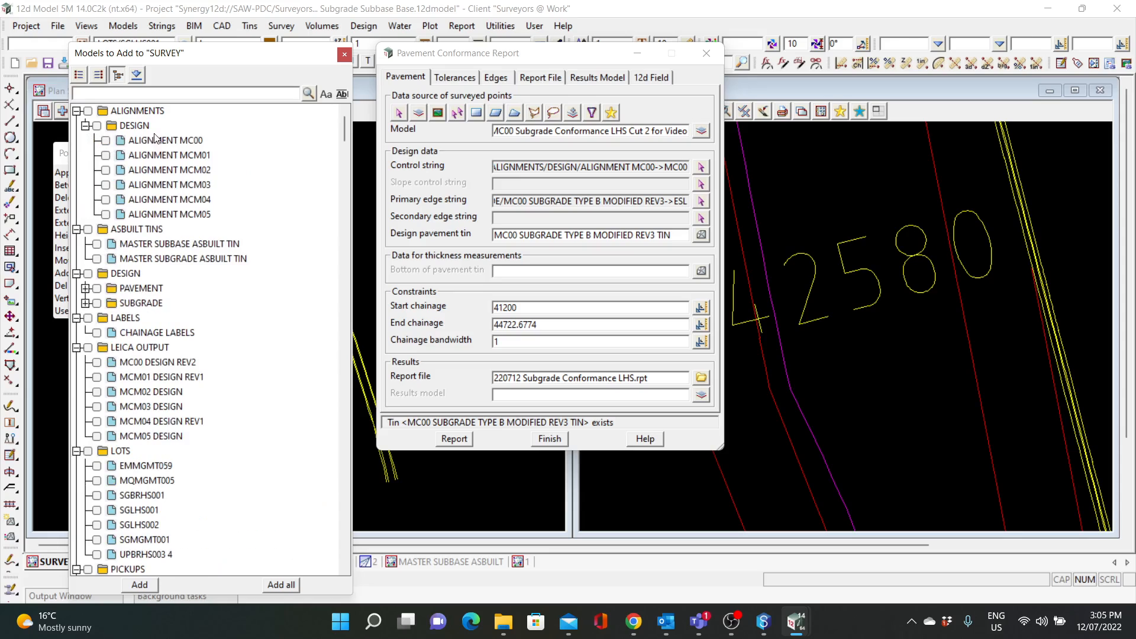
double_click(155, 141)
scroll(247, 300, "down", 2)
scroll(329, 396, "up", 2)
scroll(329, 401, "up", 3)
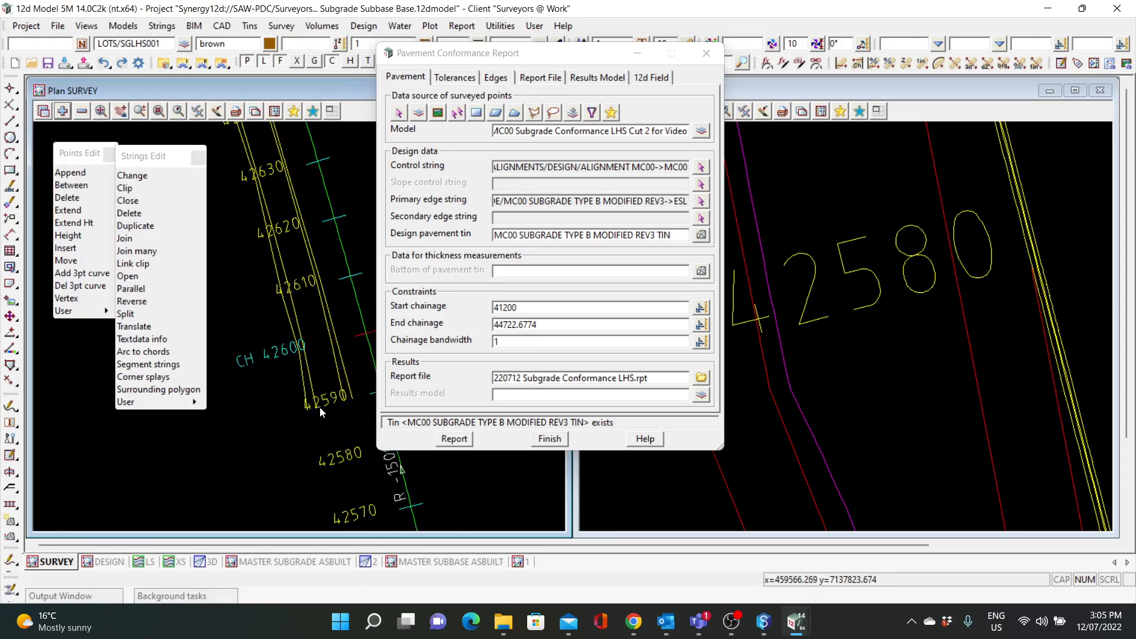
left_click(634, 380)
type("ch")
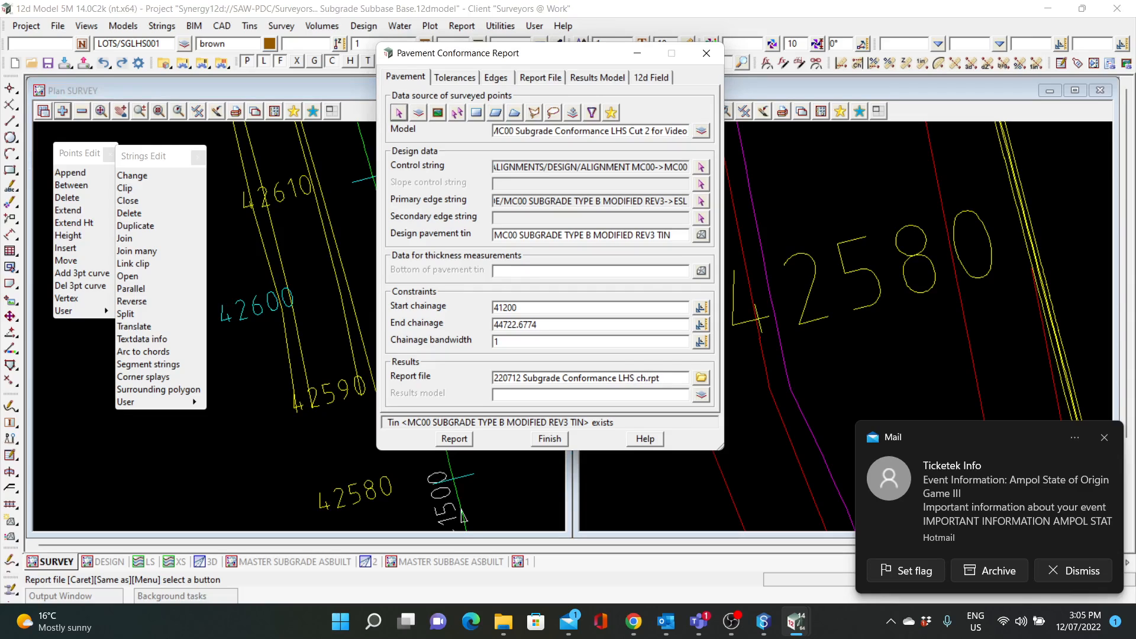
key("BackSpace")
key("BackSpace")
key("Caps_Lock")
type("CH42590")
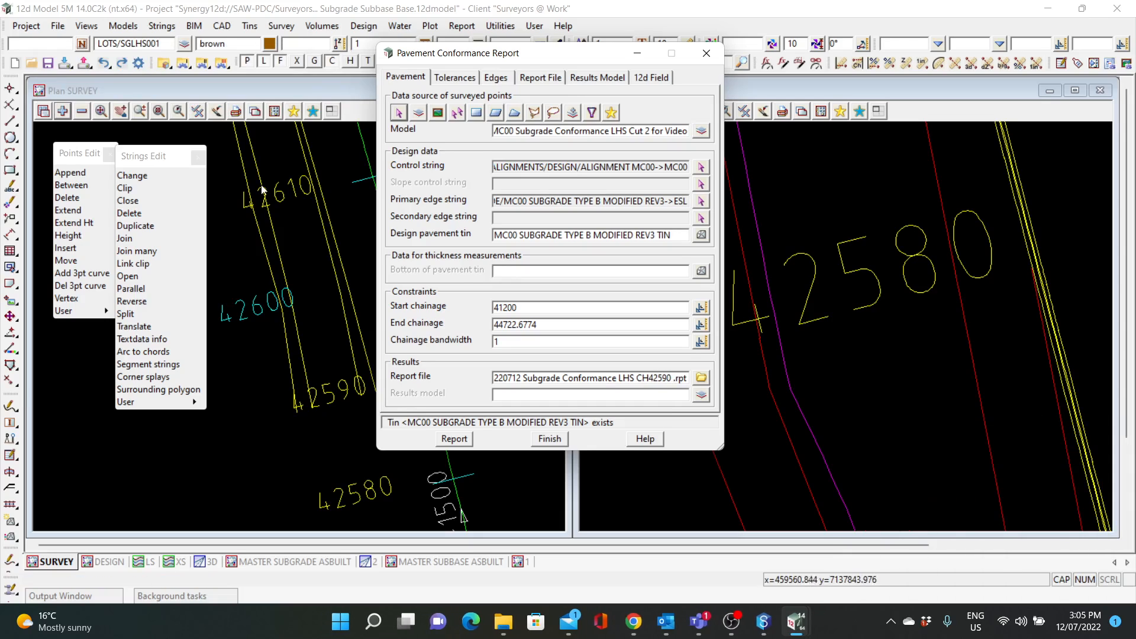
scroll(265, 447, "down", 5)
scroll(264, 290, "up", 3)
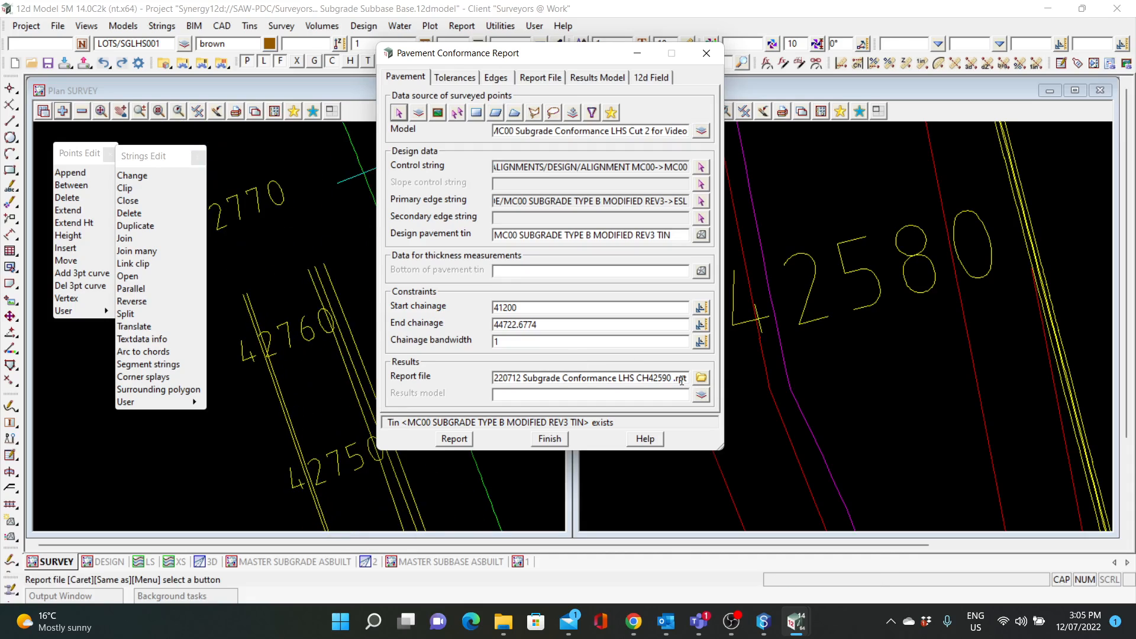
type("760")
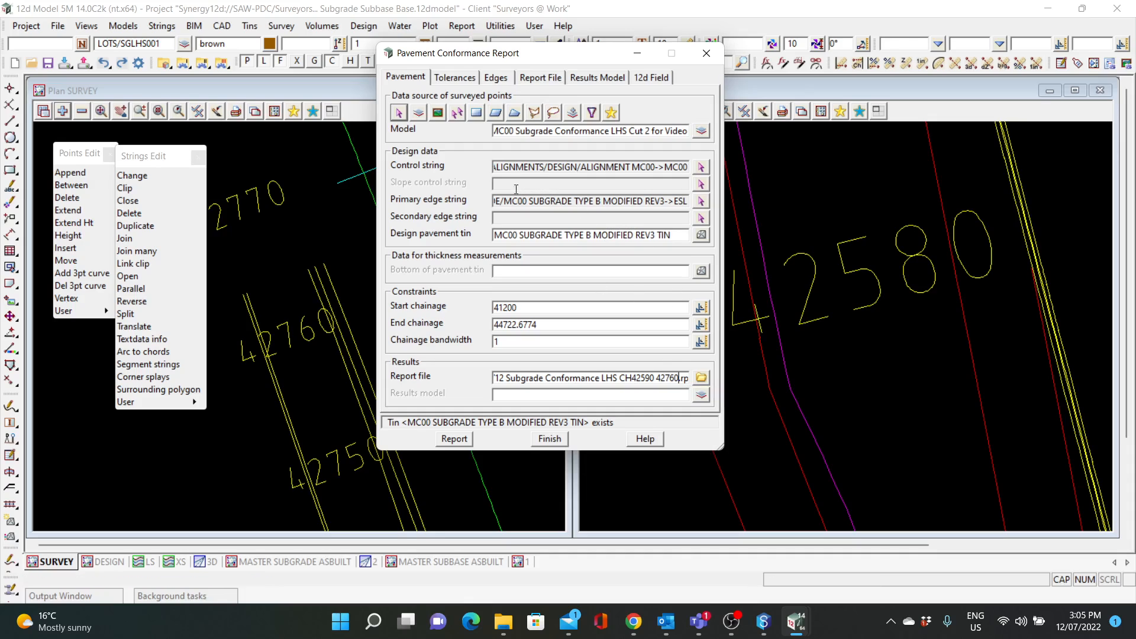
Step: Set the vertical upper tolerance to .01 and the lower tolerance to -.025
left_click(455, 77)
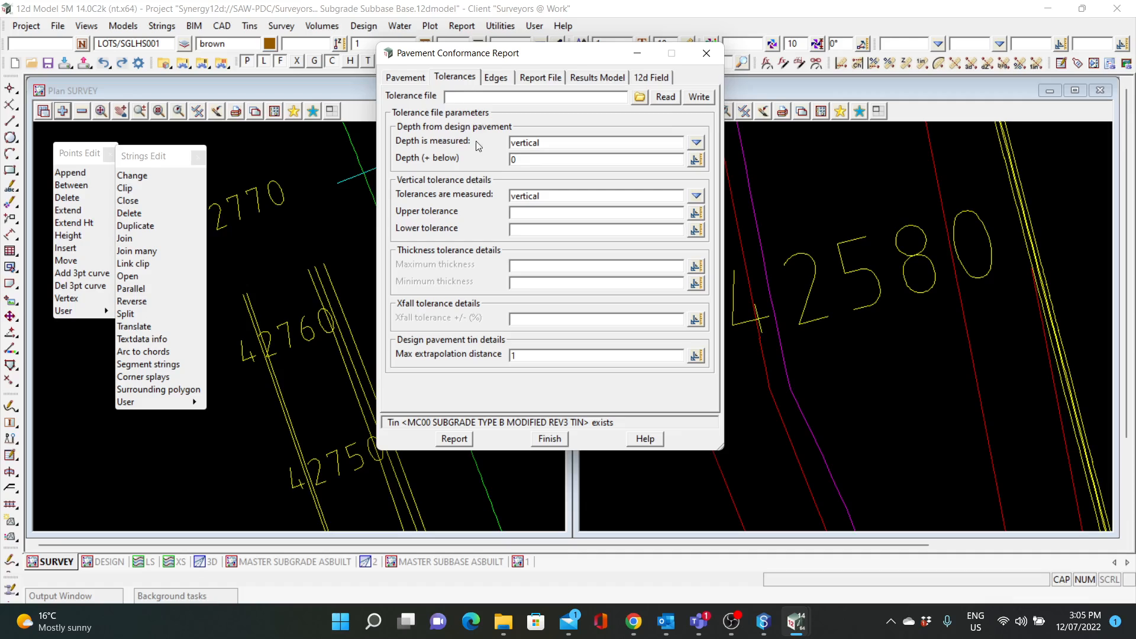
left_click(536, 210)
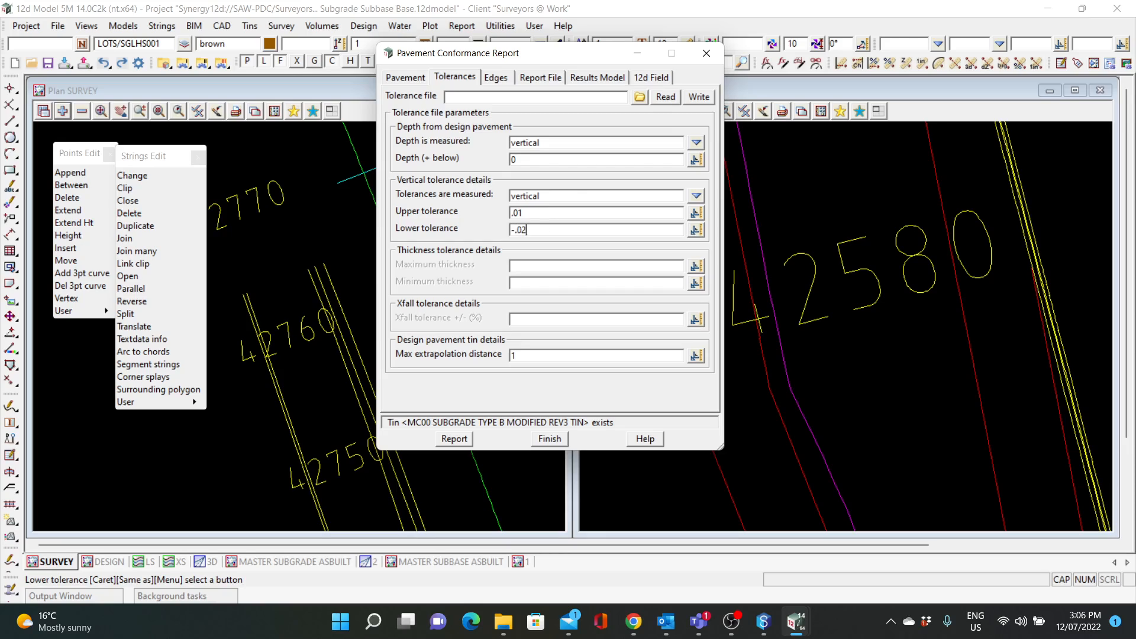
left_click(556, 215)
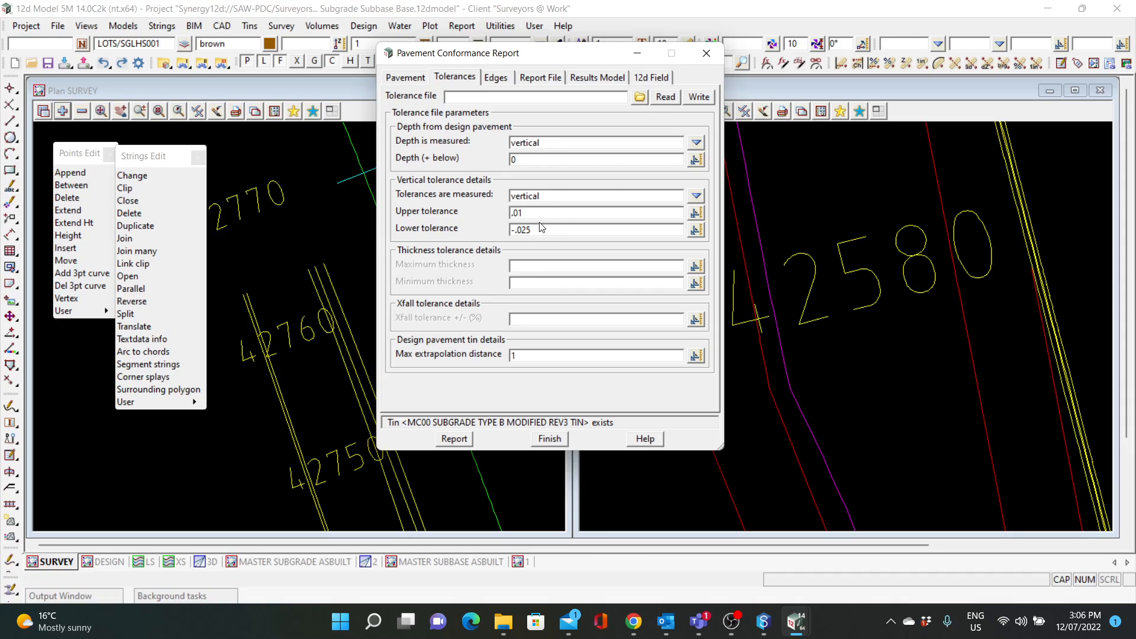
Step: Try a lower tolerance of -.01 and restore it to -.025
key("shift+Tab")
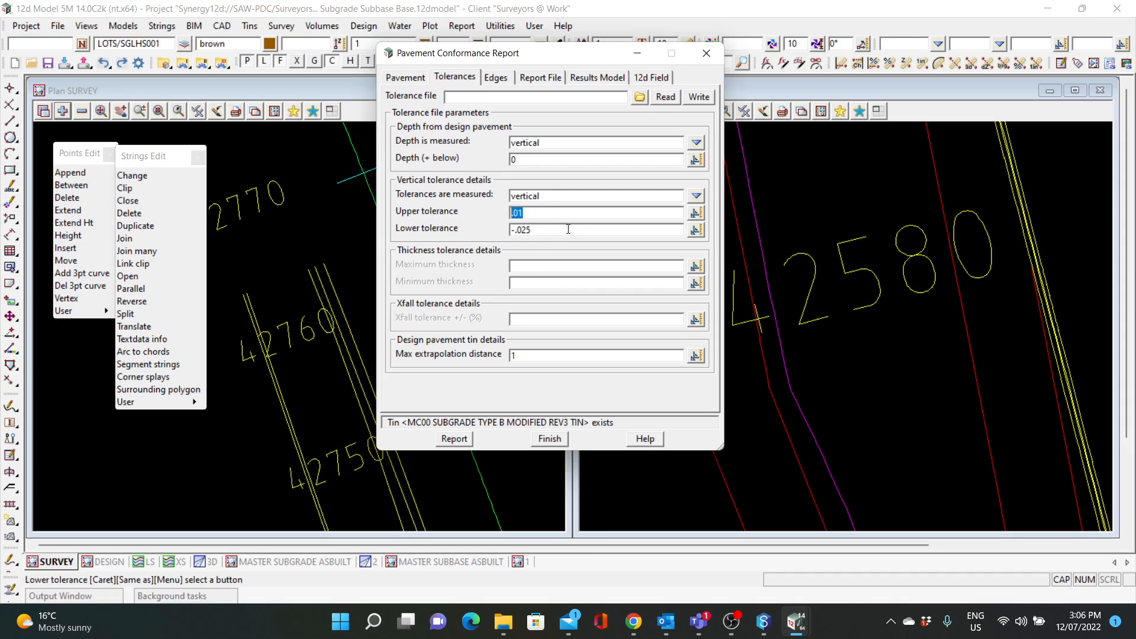
key("Tab")
key("shift+Tab")
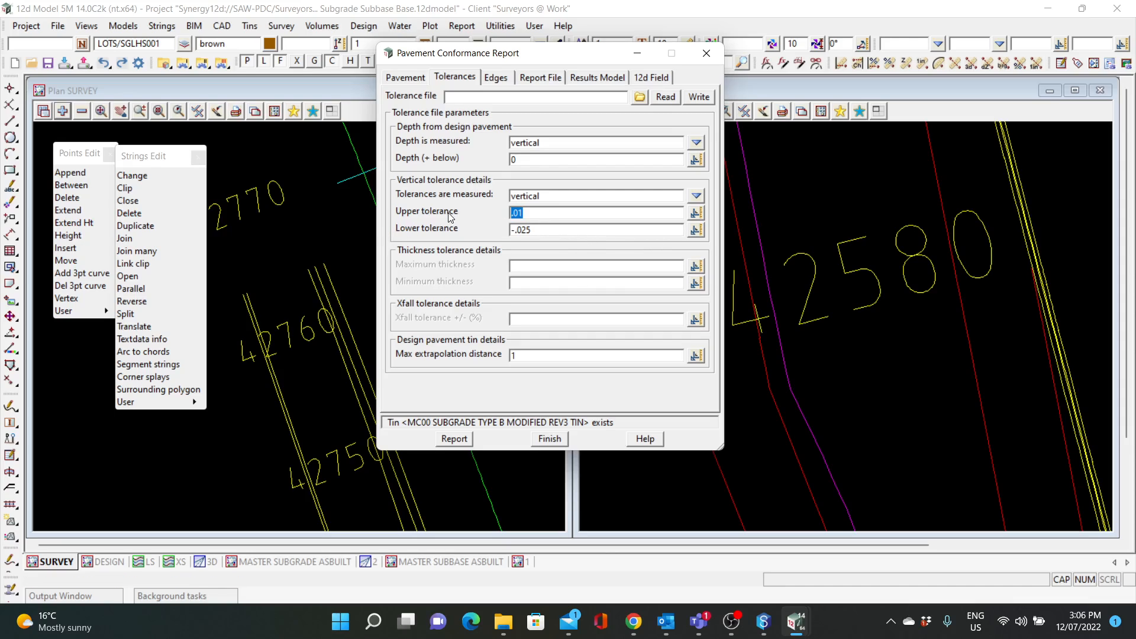
key("Tab")
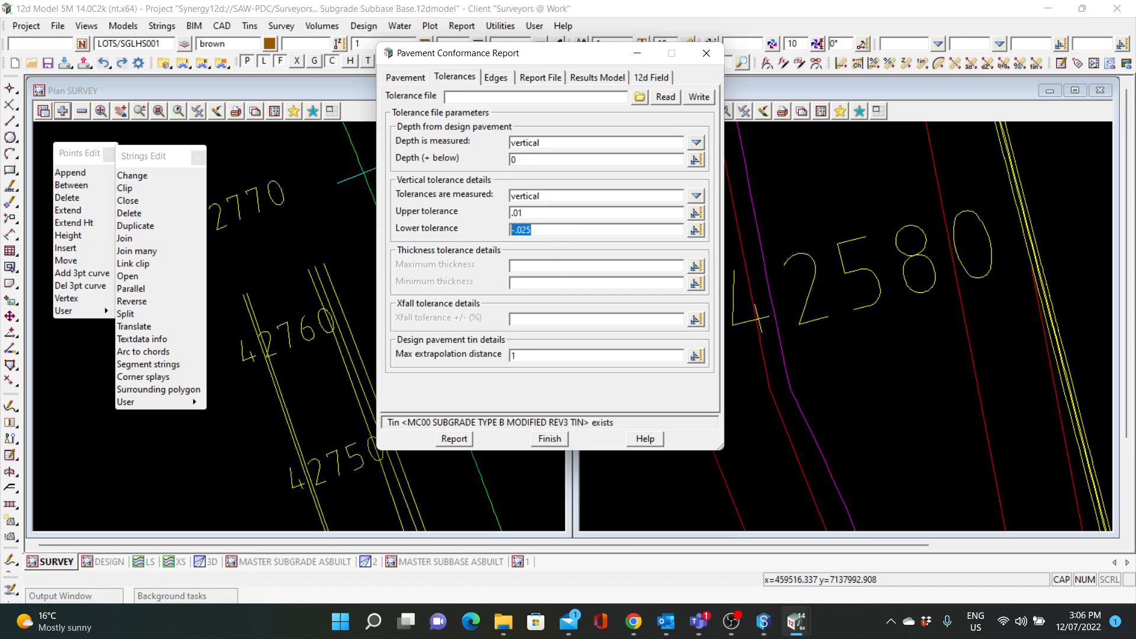
type("-.0")
key("shift+Tab")
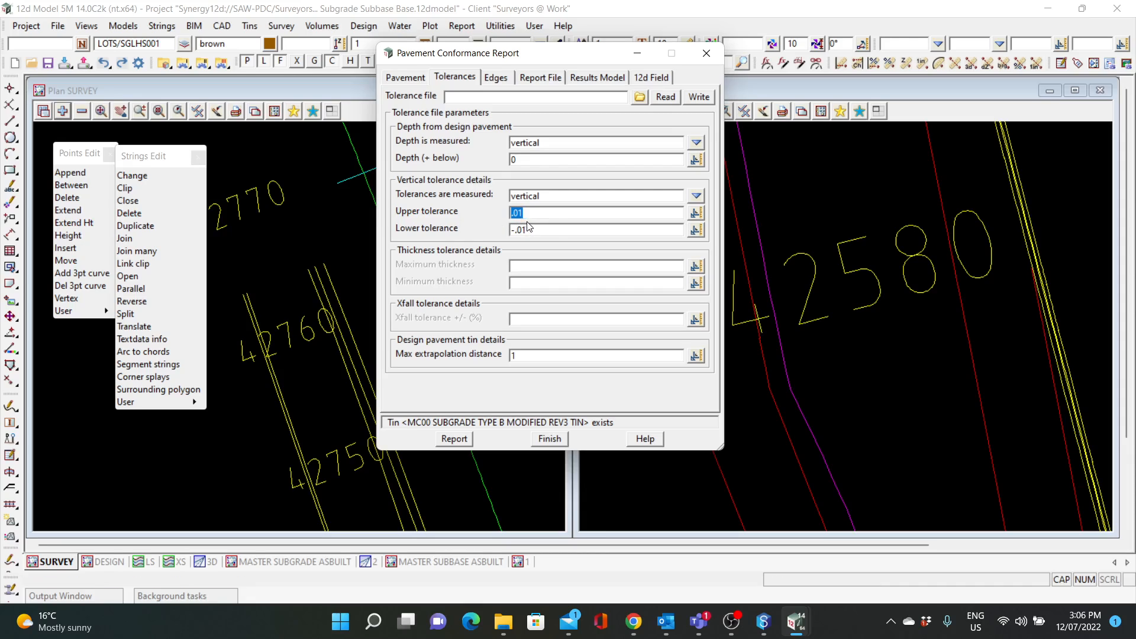
key("Tab")
type("-.0")
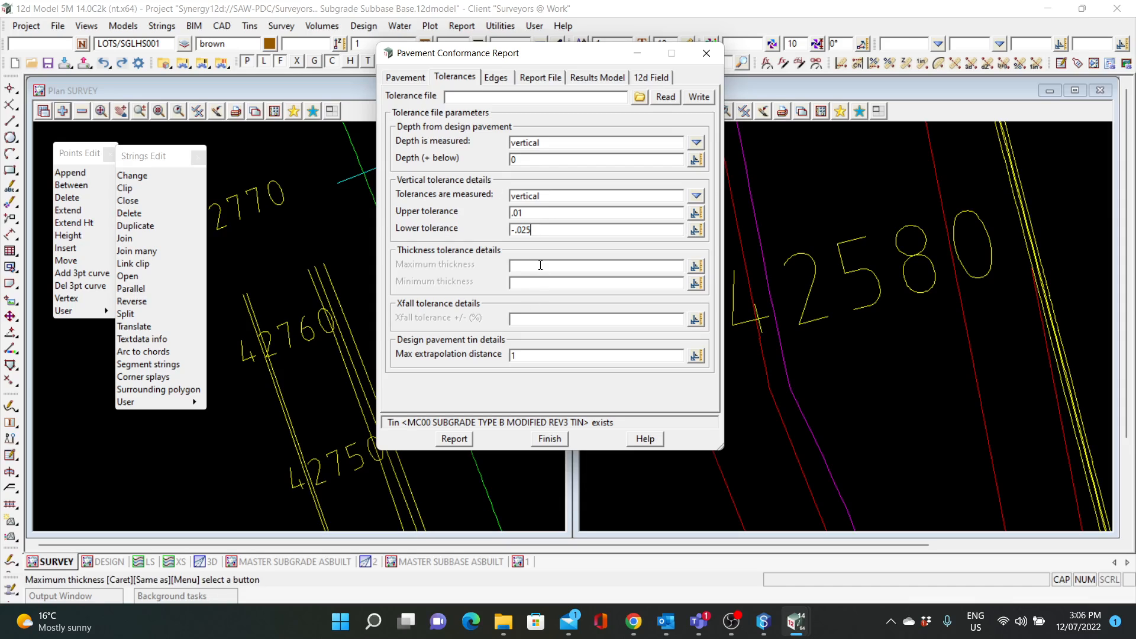
Step: Set the xfall tolerance to 0.5 %
key("Tab")
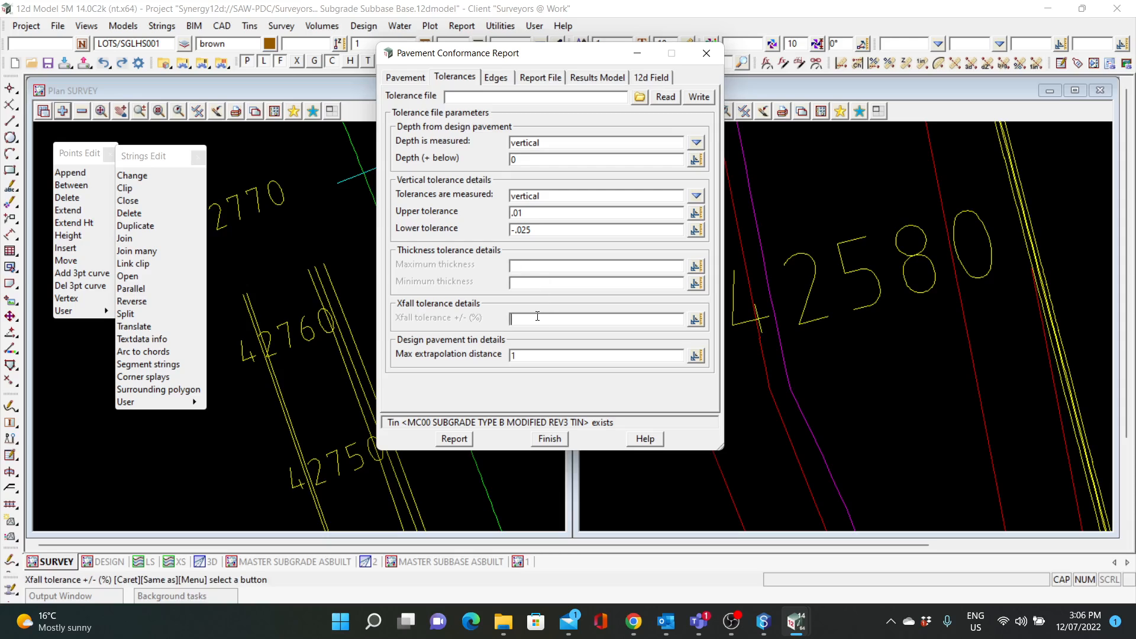
type("0.5")
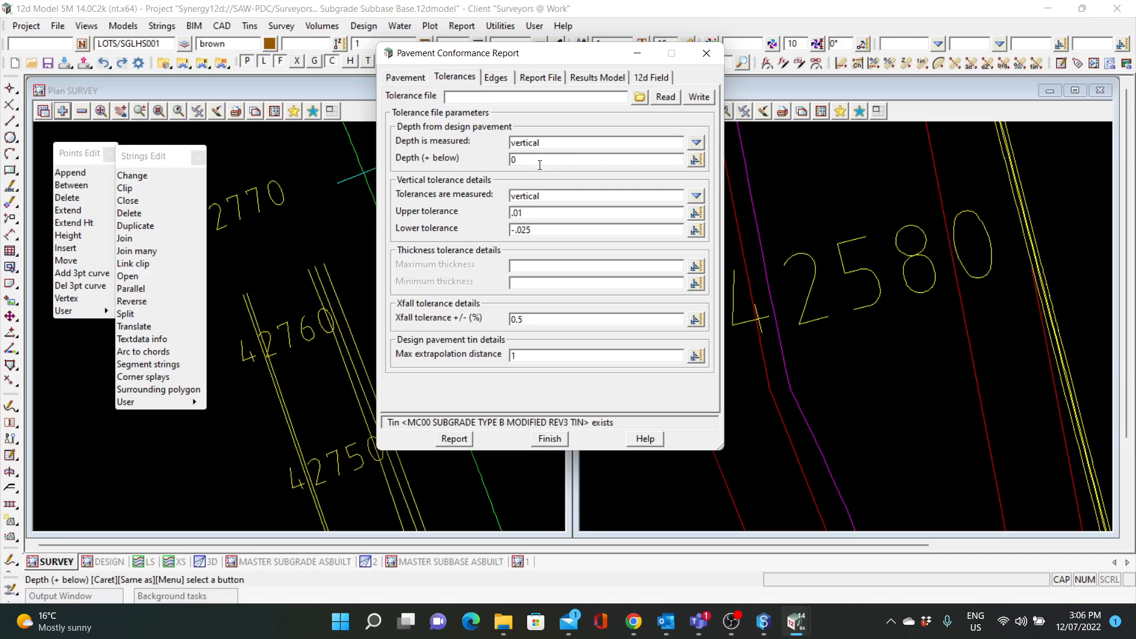
left_click(611, 160)
Step: Set the primary edge type to left in the edge tolerance parameters
left_click(496, 77)
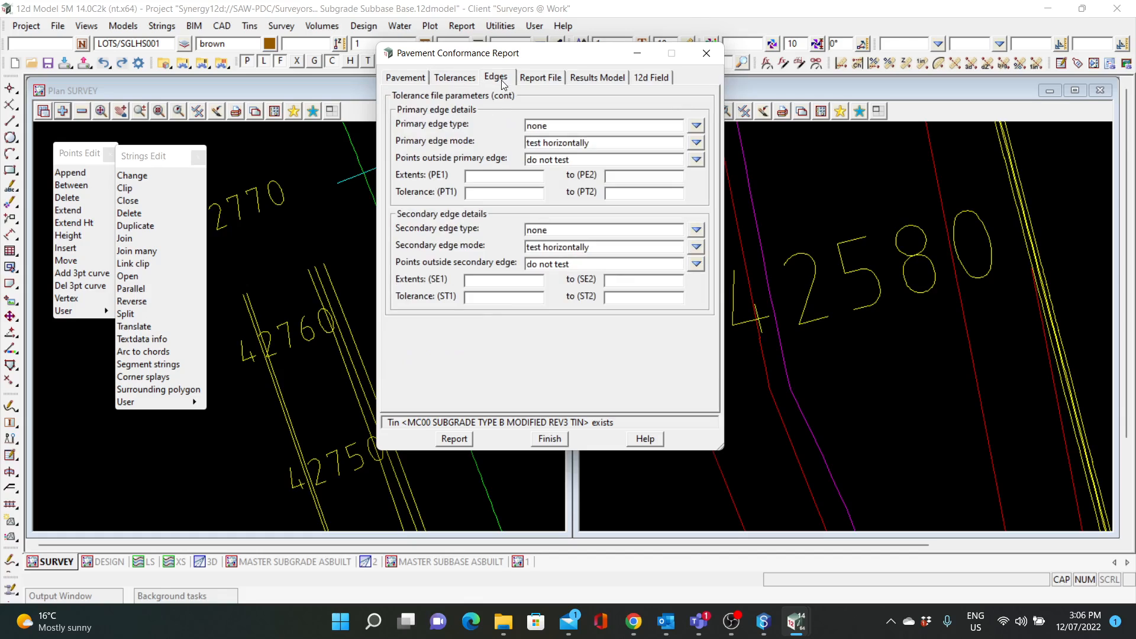
left_click(696, 126)
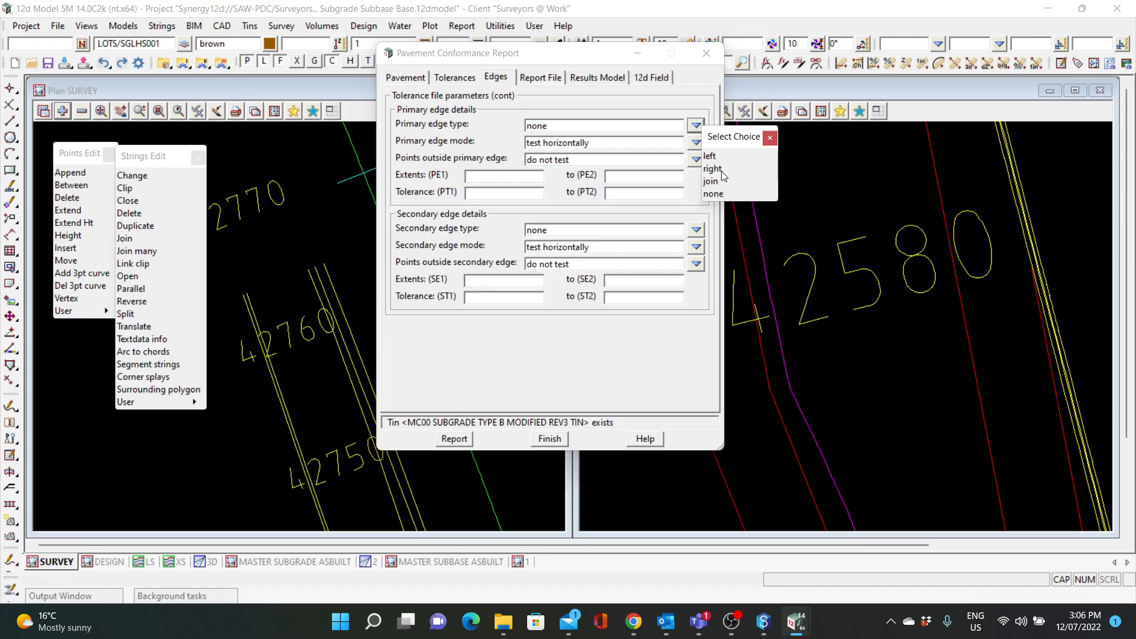
left_click(710, 156)
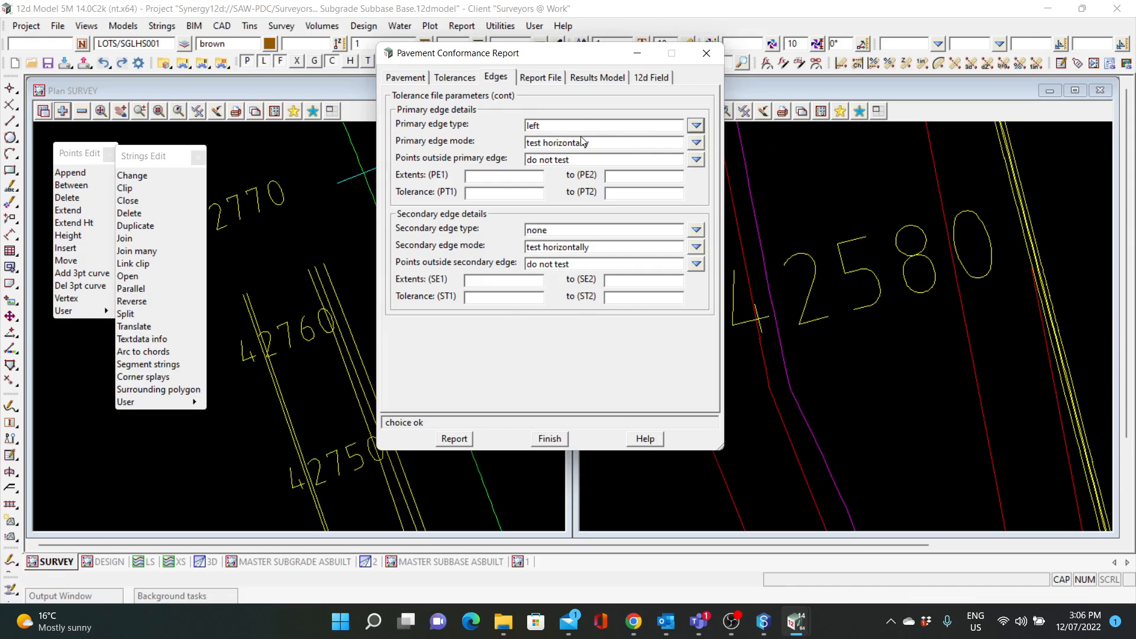
left_click(627, 143)
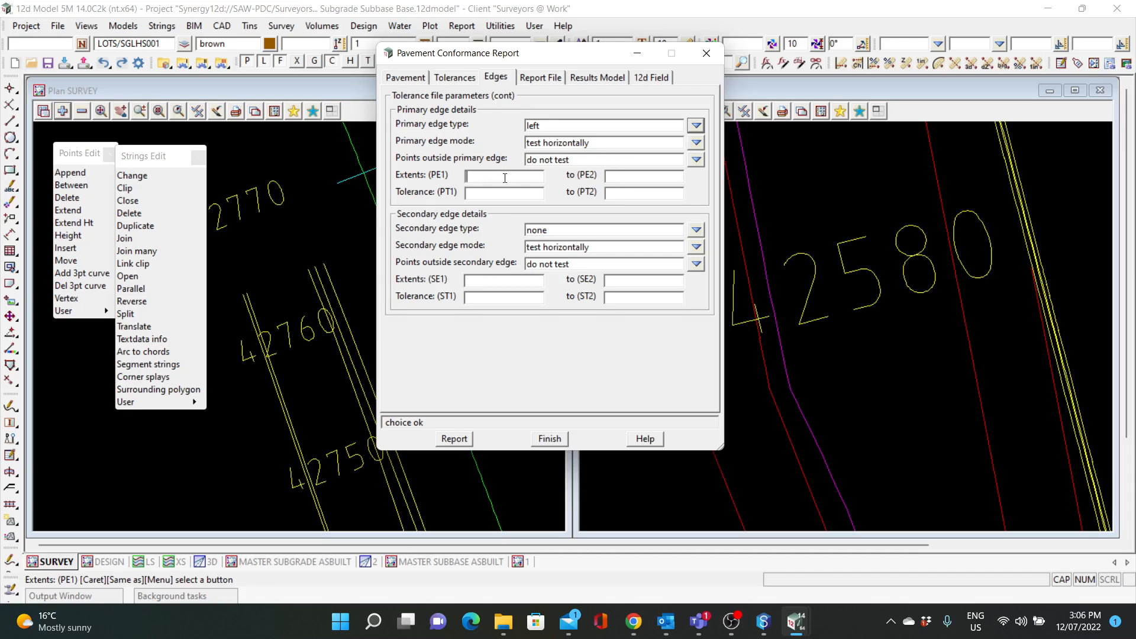
Step: Set the primary edge extents from 0 (PE1) to 3 (PE2)
scroll(814, 310, "up", 3)
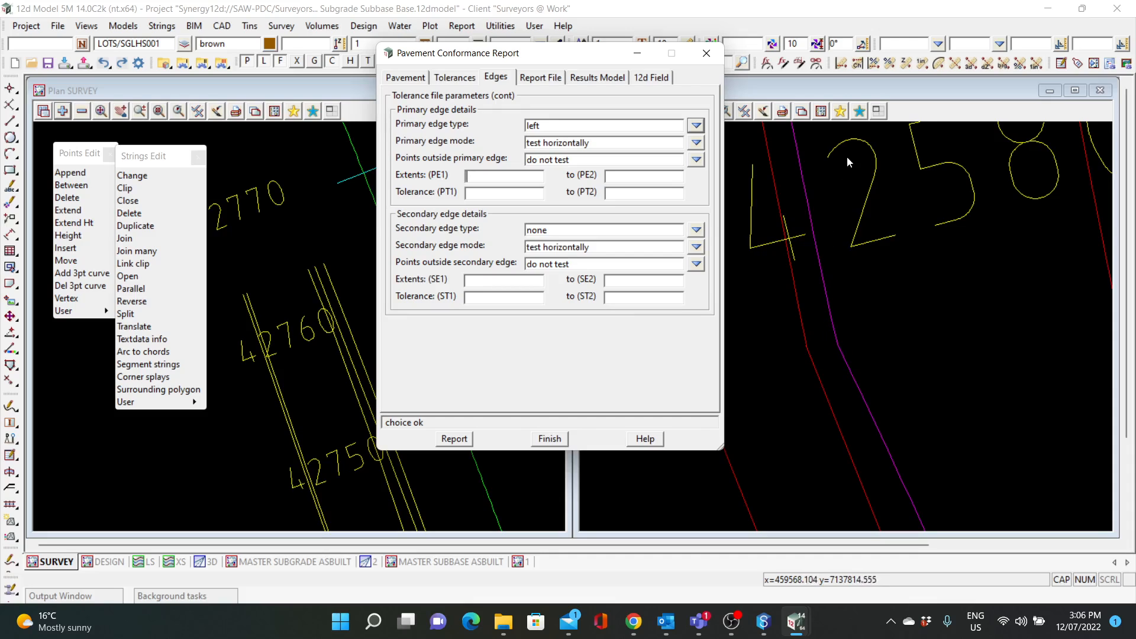
scroll(847, 156, "down", 2)
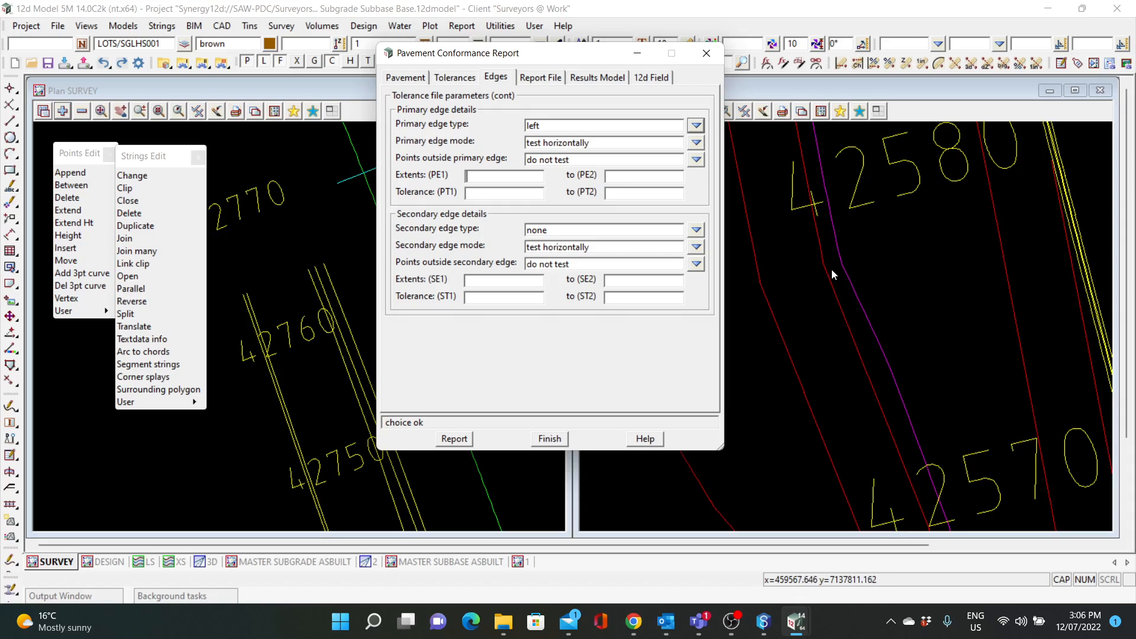
scroll(833, 270, "up", 2)
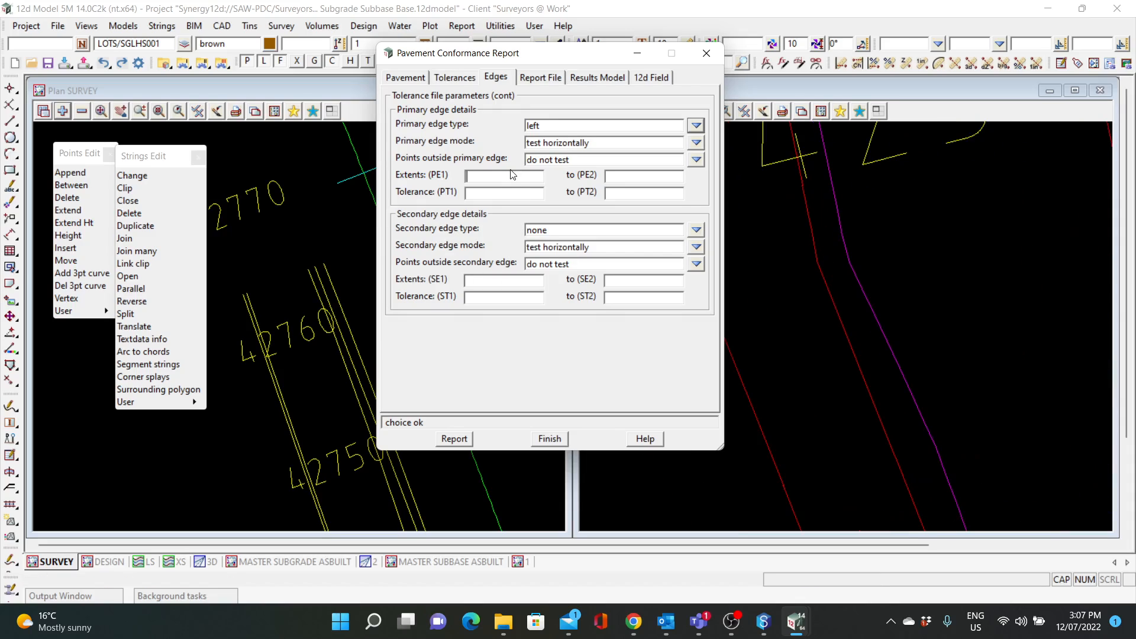
type("0")
left_click(623, 177)
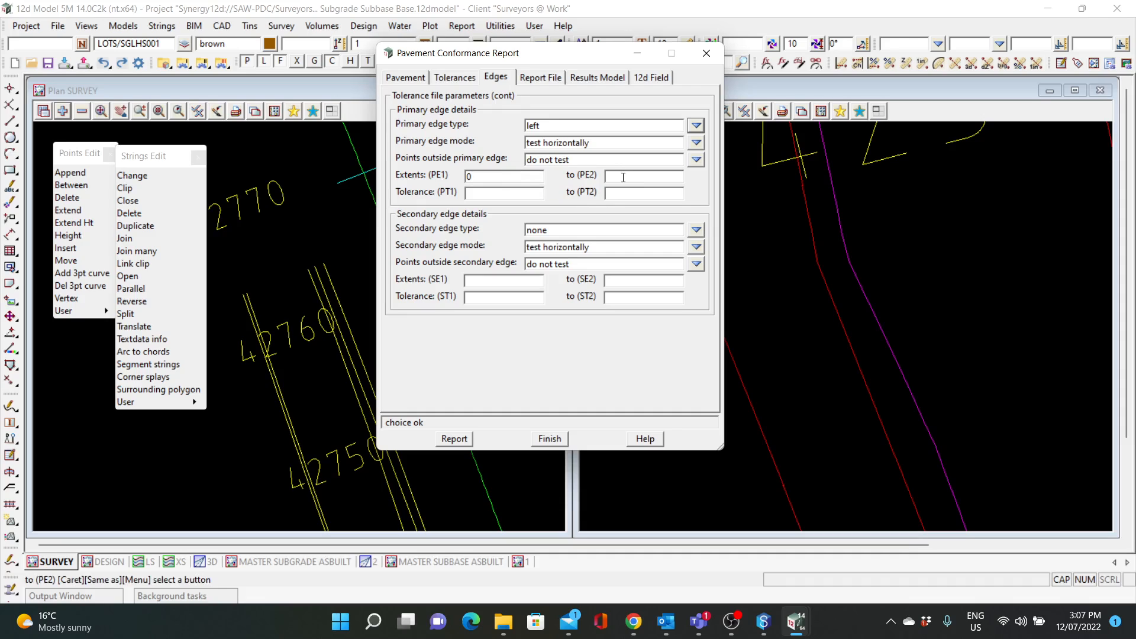
type("3")
Step: Identify the surveyed strings near chainage 42590 and set the primary edge tolerance from -.05 (PT1) to .250 (PT2)
scroll(319, 421, "down", 4)
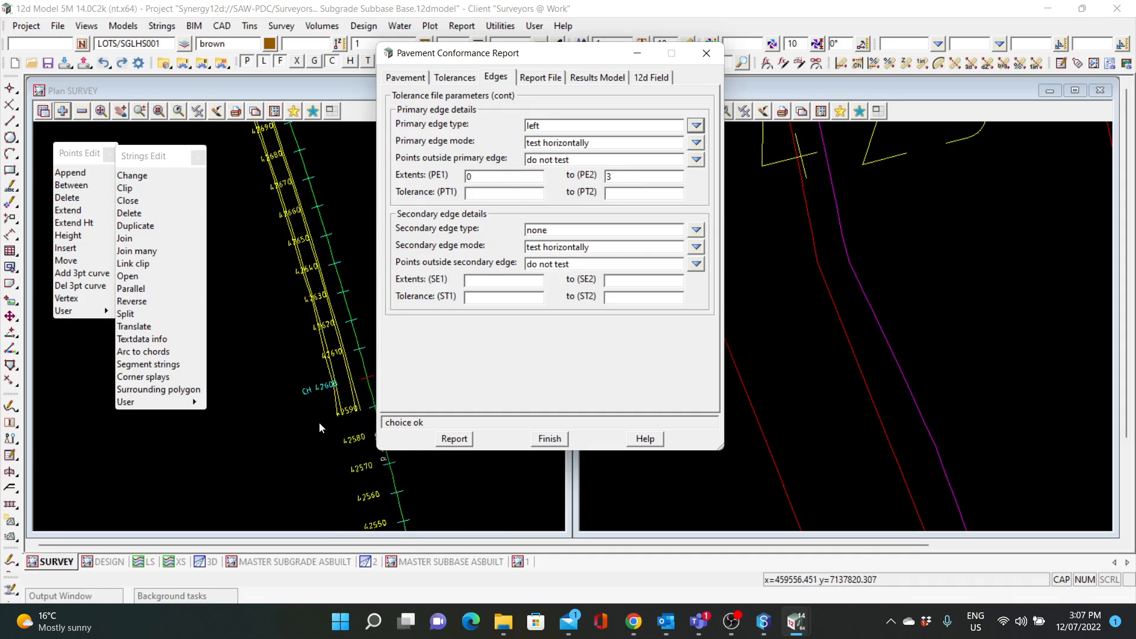
scroll(319, 421, "up", 5)
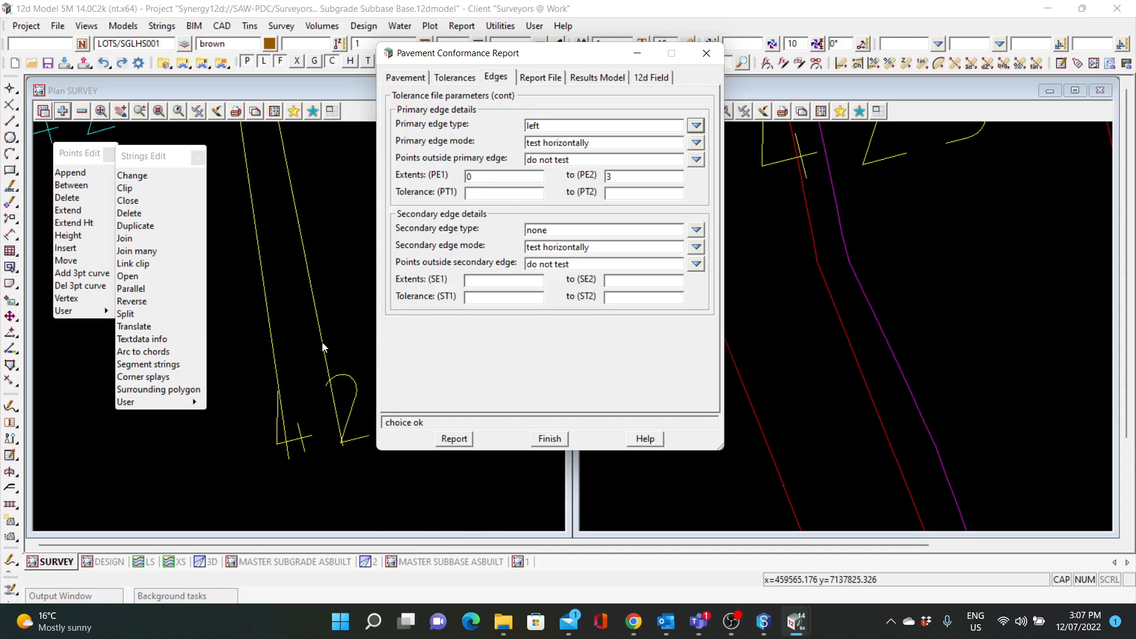
left_click(323, 343)
left_click(10, 88)
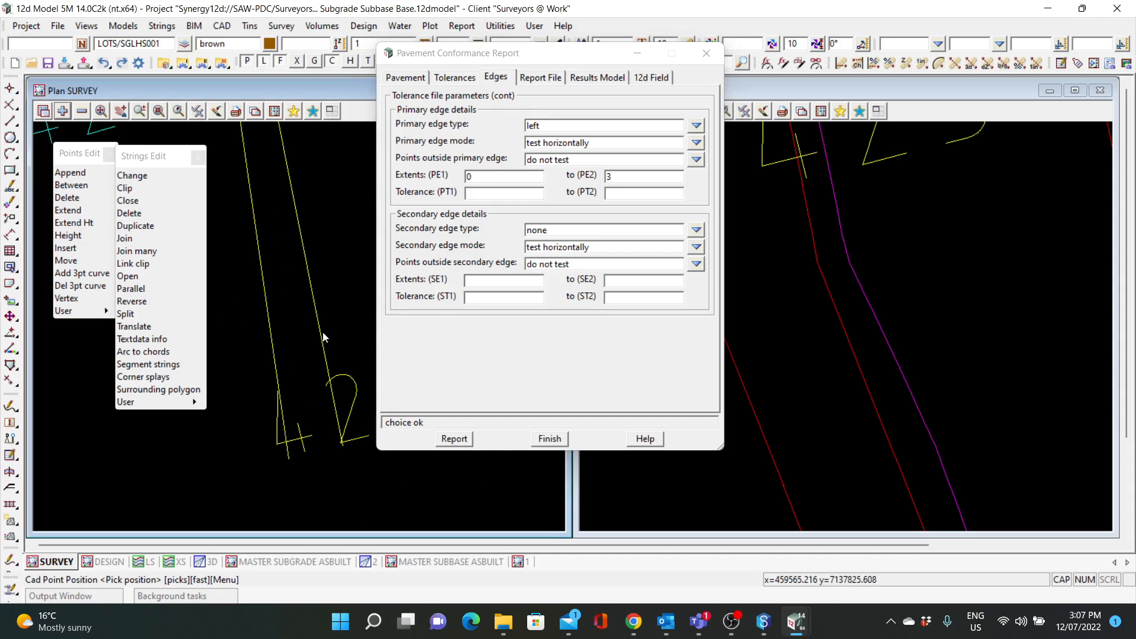
left_click(322, 334)
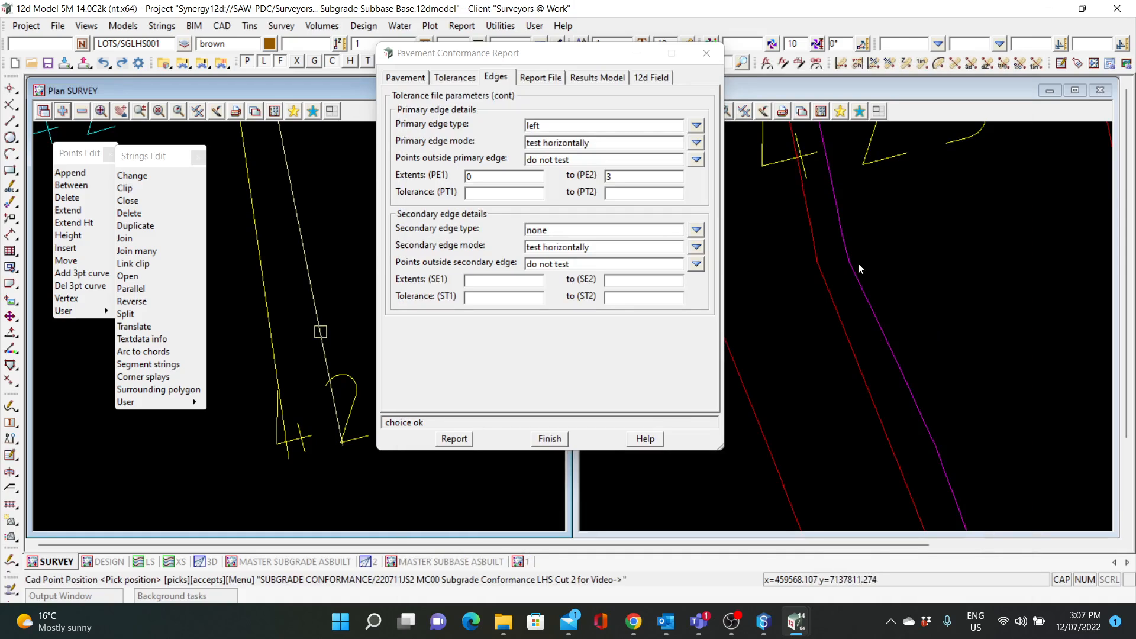
left_click(272, 336)
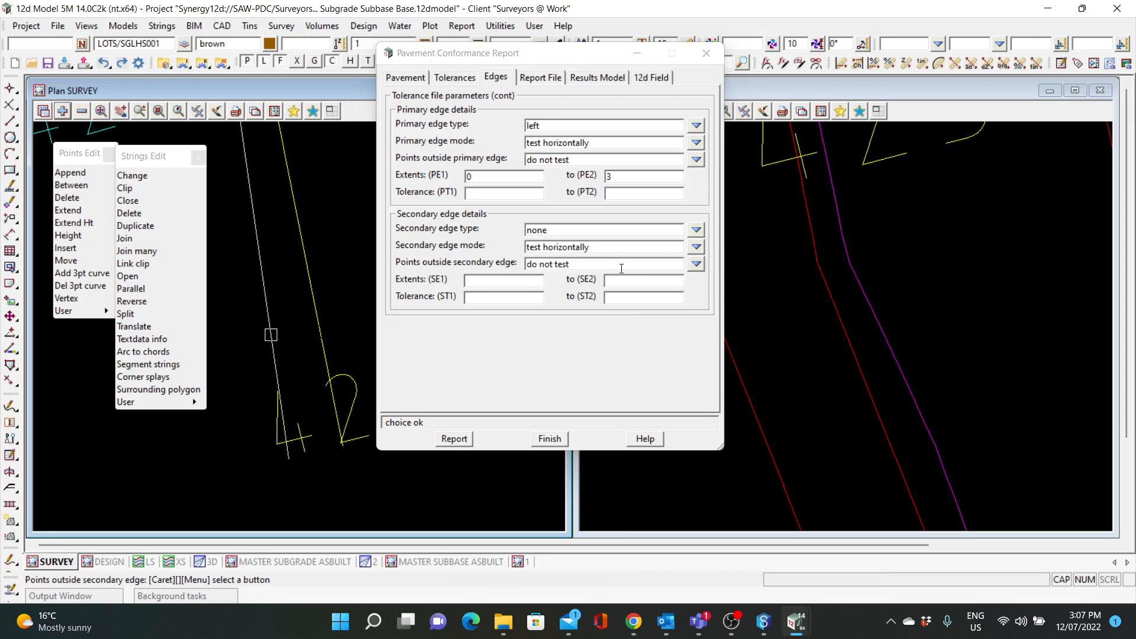
left_click(494, 195)
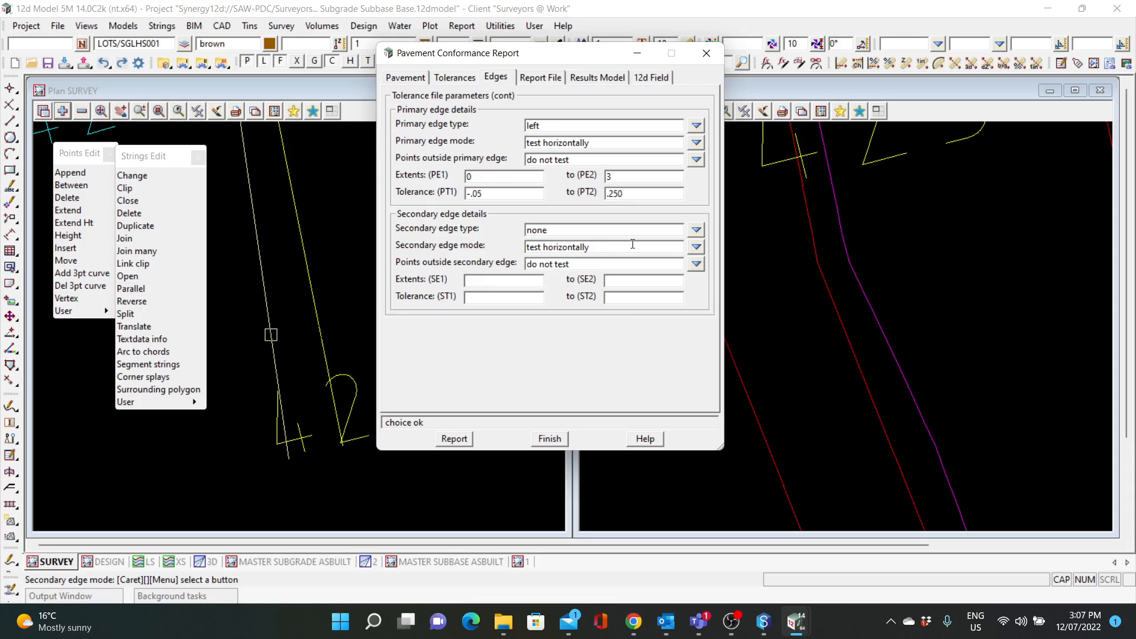
Step: Set the report to a maximum of 1000 lines per page and include design levels and xfalls in the table
left_click(543, 77)
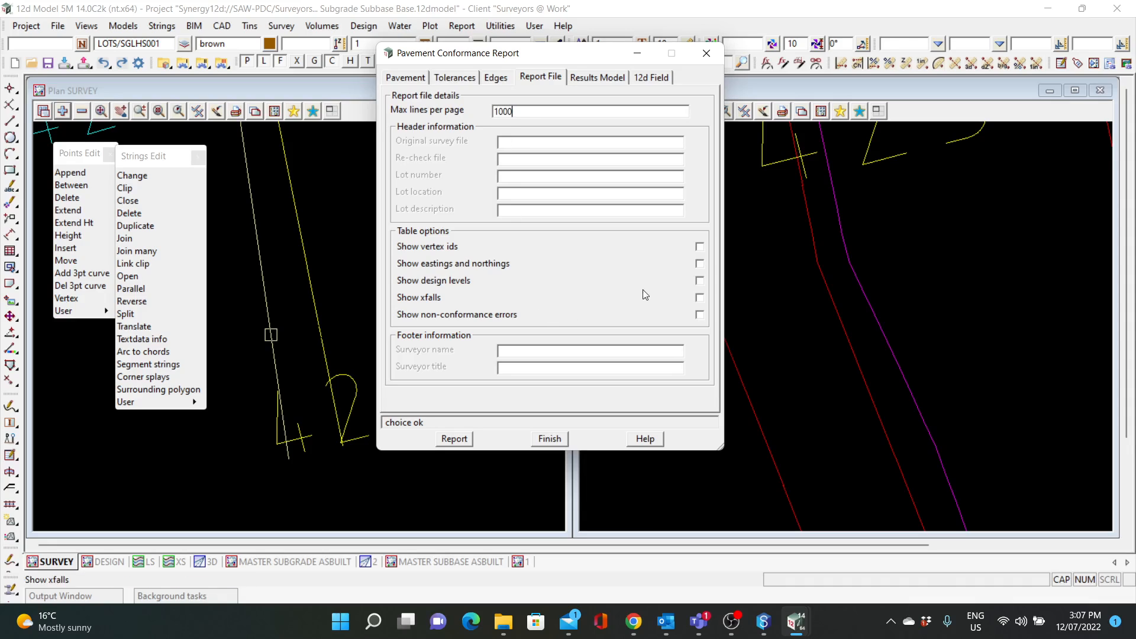
left_click(699, 281)
left_click(700, 297)
Step: Generate the pavement conformance report and open the "220712 Subgrade Conformance LHS CH42590 42760.rpt" file in Notepad for review
left_click(406, 78)
left_click(454, 439)
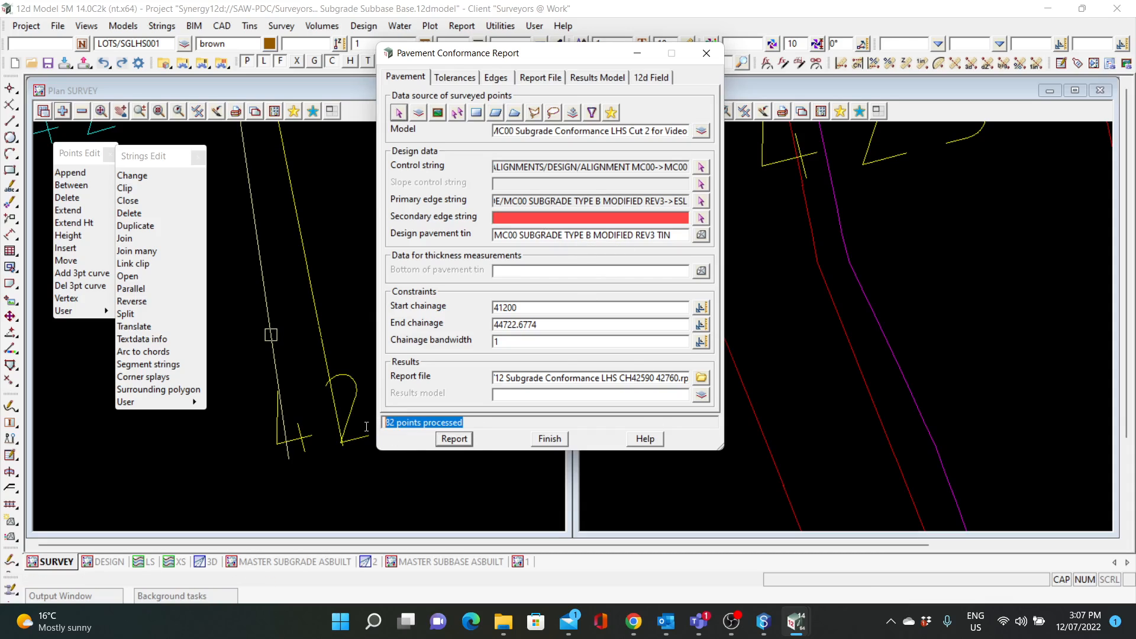
left_click(702, 378)
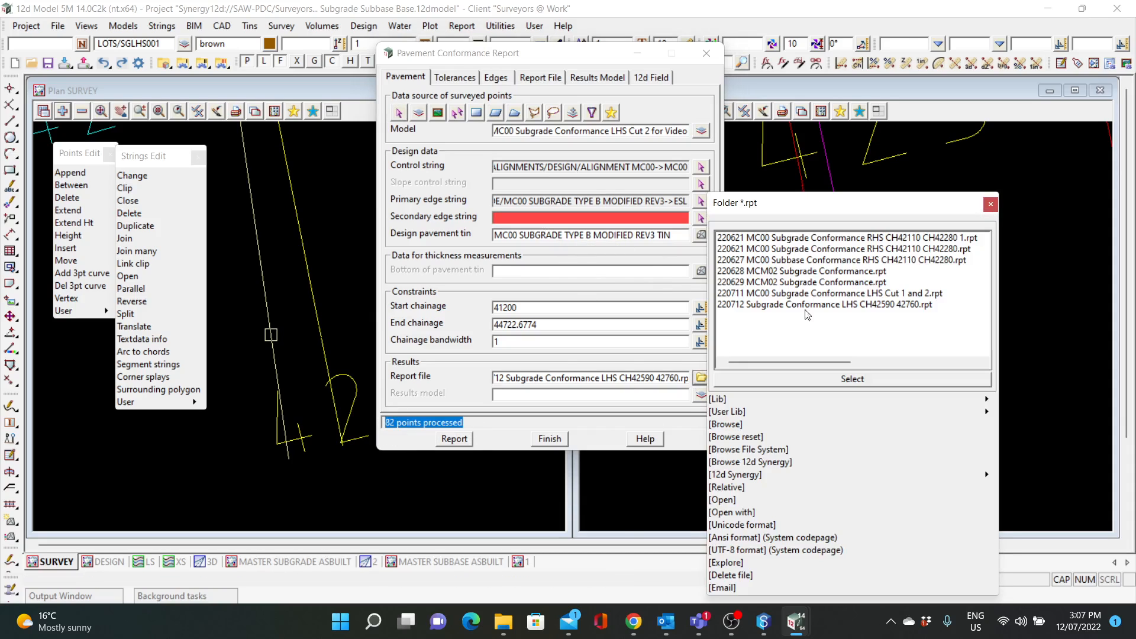
left_click(722, 500)
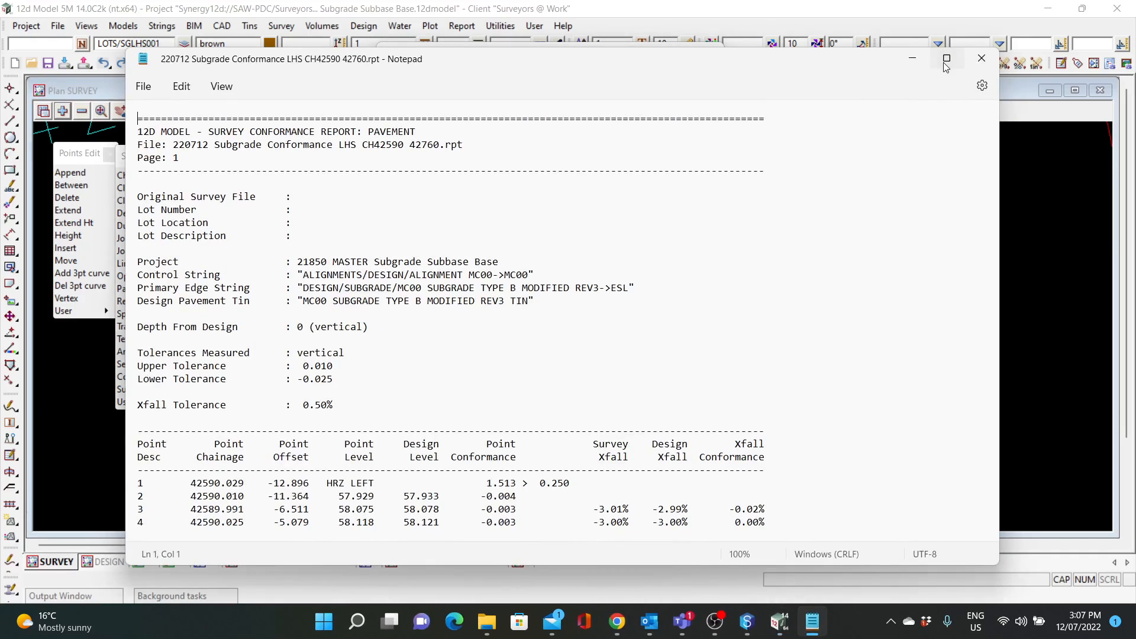
left_click(946, 60)
scroll(536, 216, "down", 5)
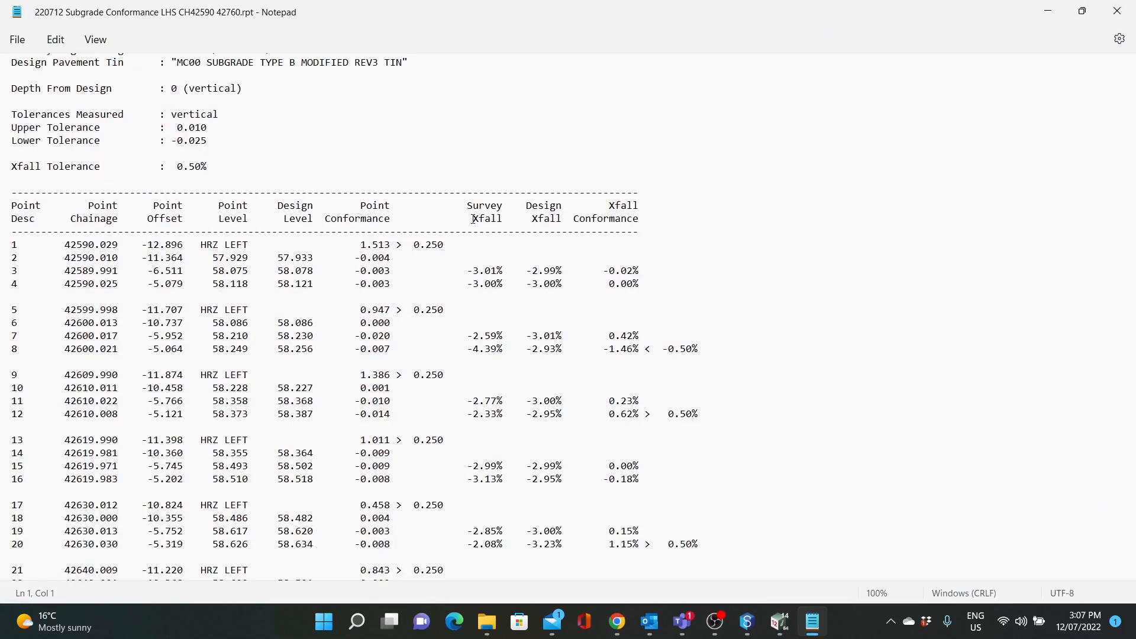
Step: Copy all the surveyed point rows of the conformance table, from chainage 42590.029 to the last point
left_click_drag(63, 244, 1014, 491)
scroll(954, 391, "down", 20)
scroll(954, 394, "down", 2)
scroll(378, 335, "up", 20)
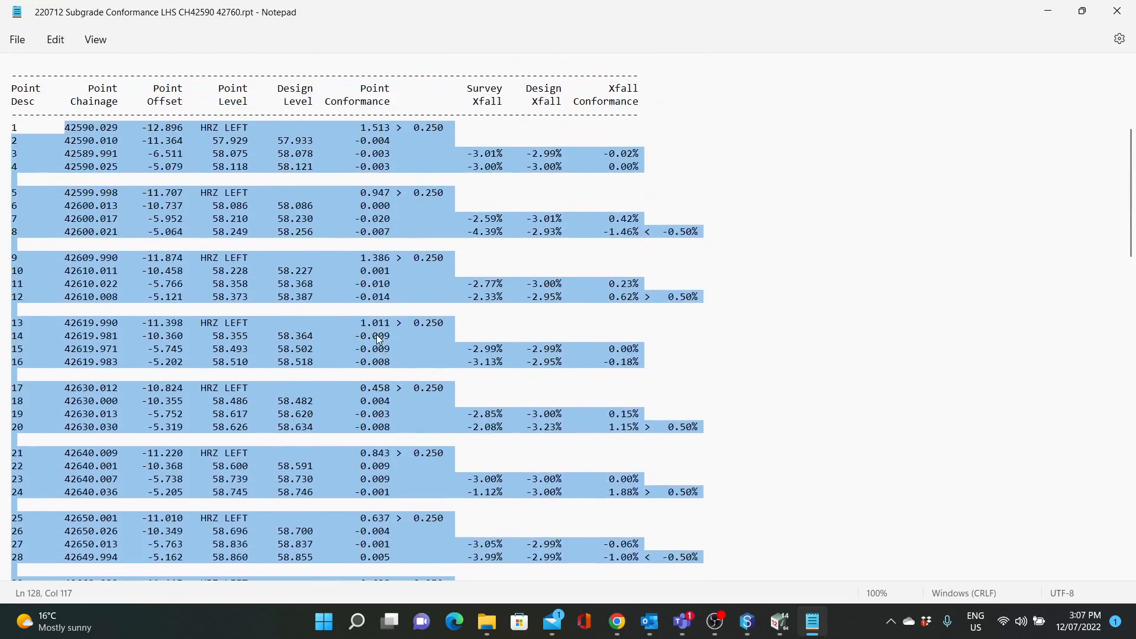
right_click(295, 161)
left_click(360, 227)
Step: Switch to Excel, create a blank workbook and paste the copied report rows starting at cell A1
left_click(359, 626)
type("EXCel")
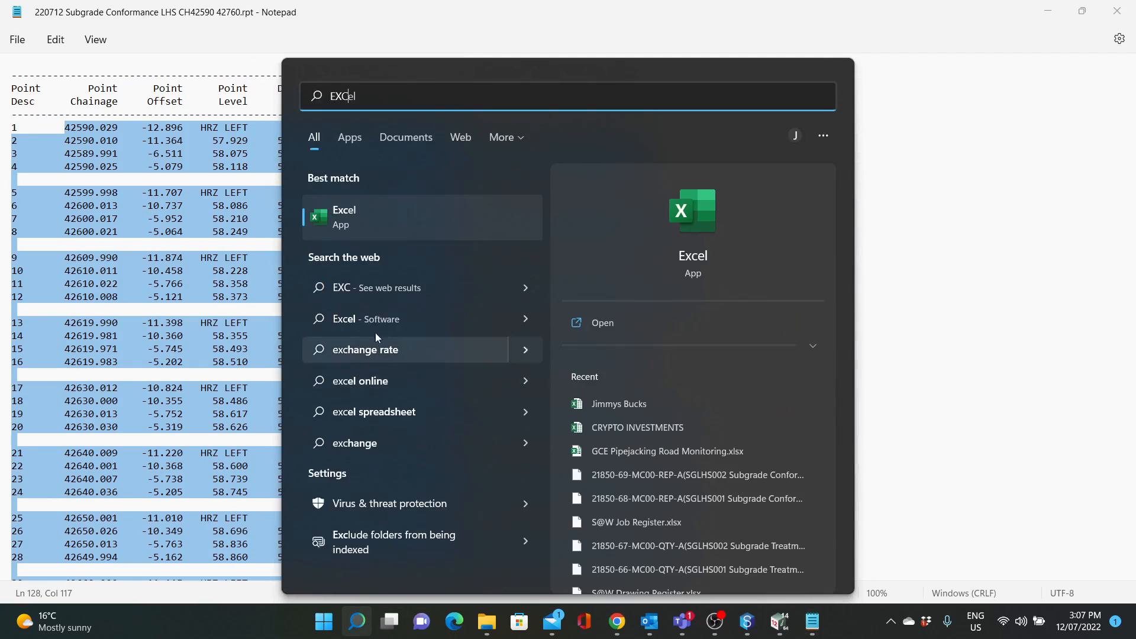
left_click(367, 216)
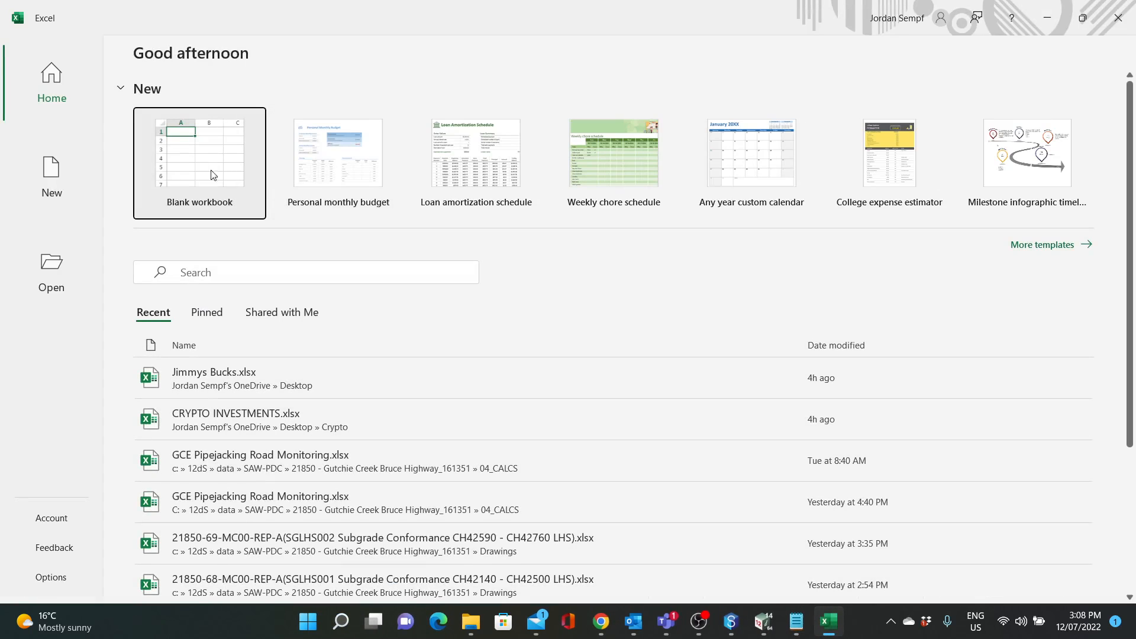
left_click(200, 166)
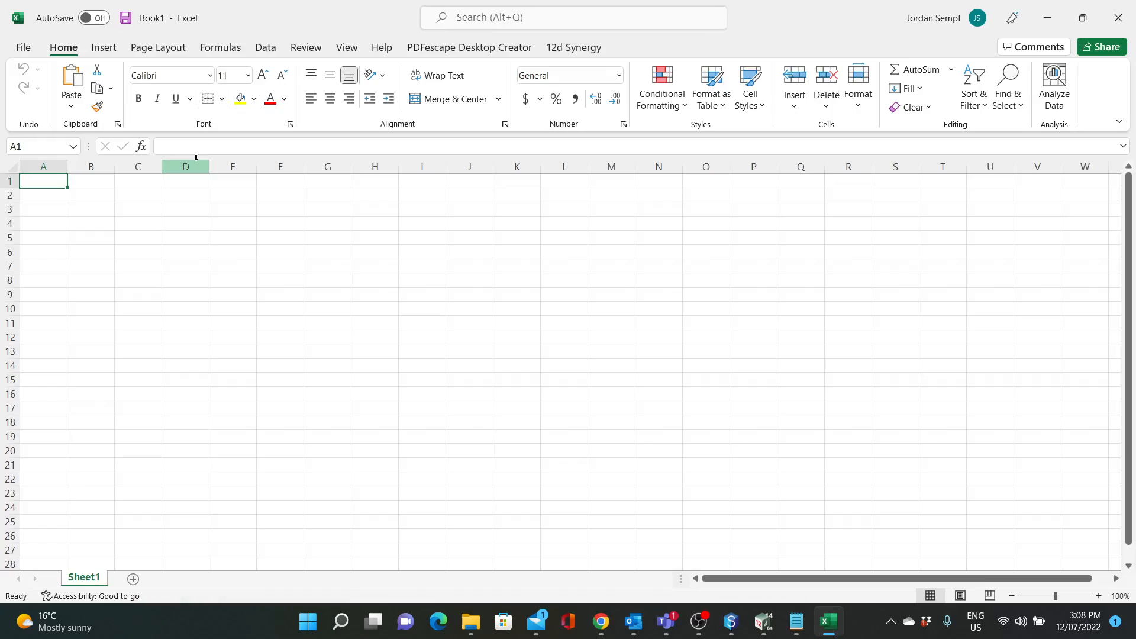
key("ctrl+v")
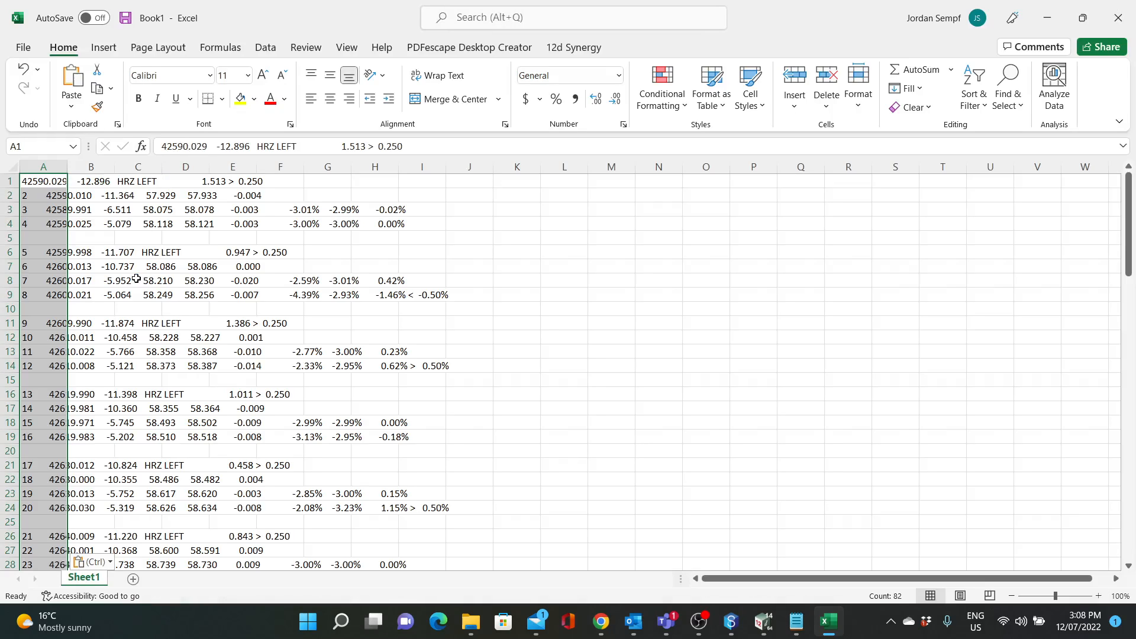
Step: Split the pasted text into columns as delimited data, using tab, semicolon, comma and space as delimiters with General format
left_click(265, 48)
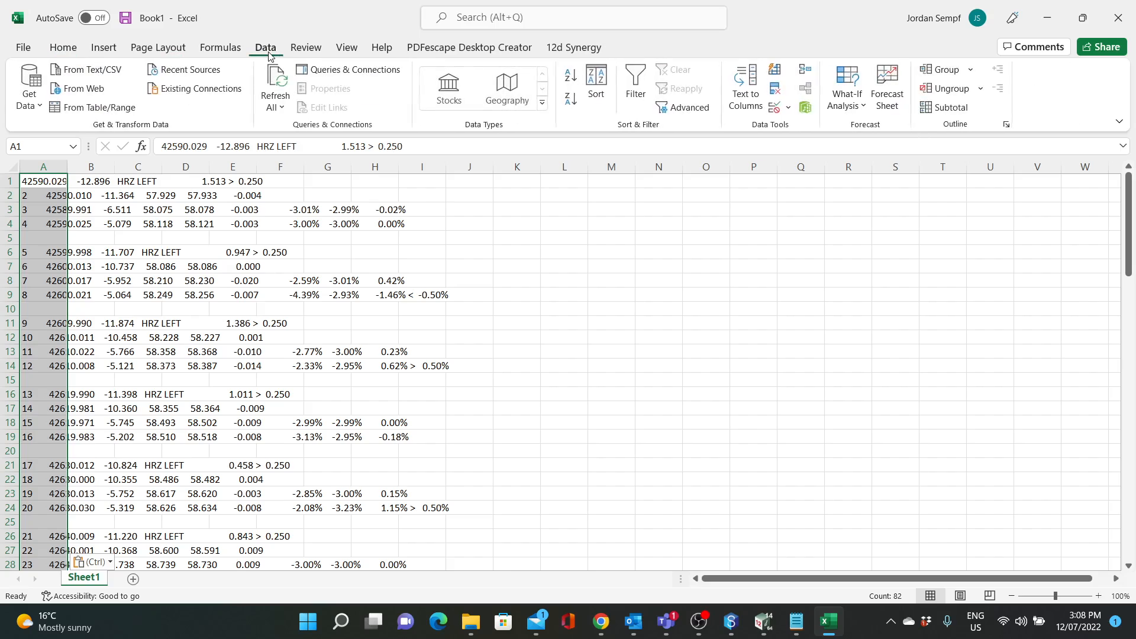
left_click(748, 109)
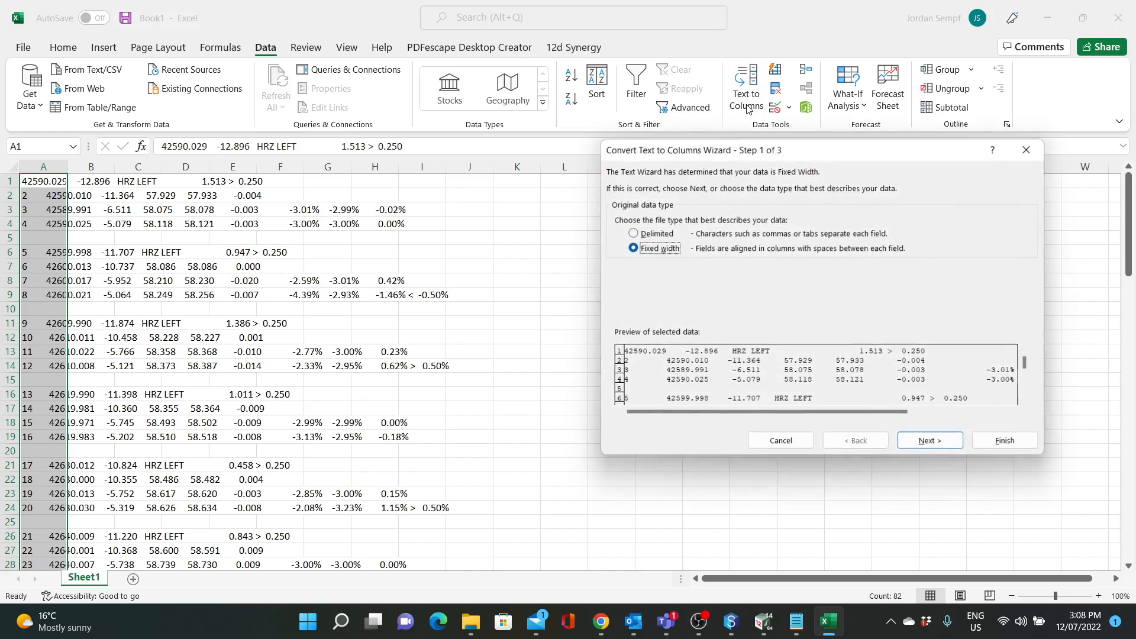
left_click(647, 235)
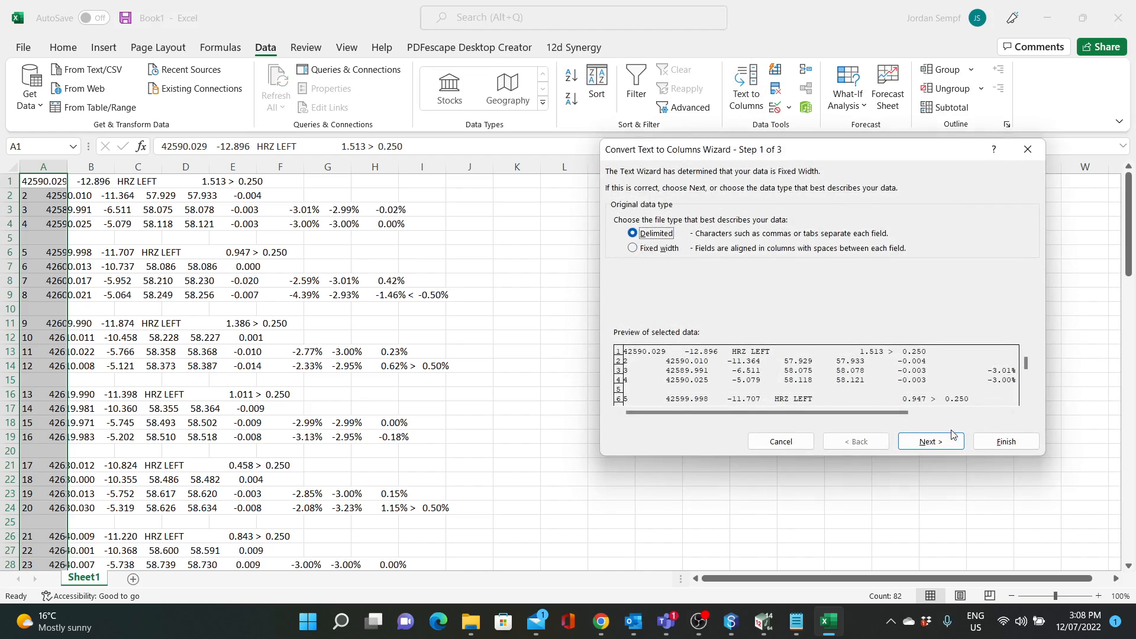
left_click(934, 441)
left_click(618, 221)
left_click(619, 236)
left_click(619, 251)
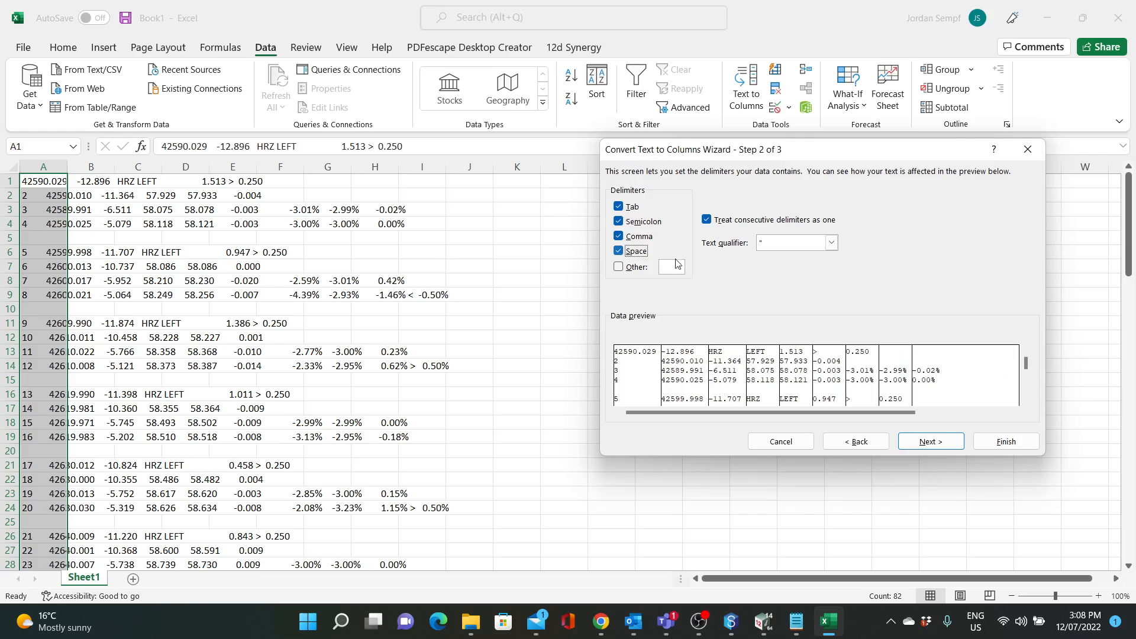
left_click(931, 441)
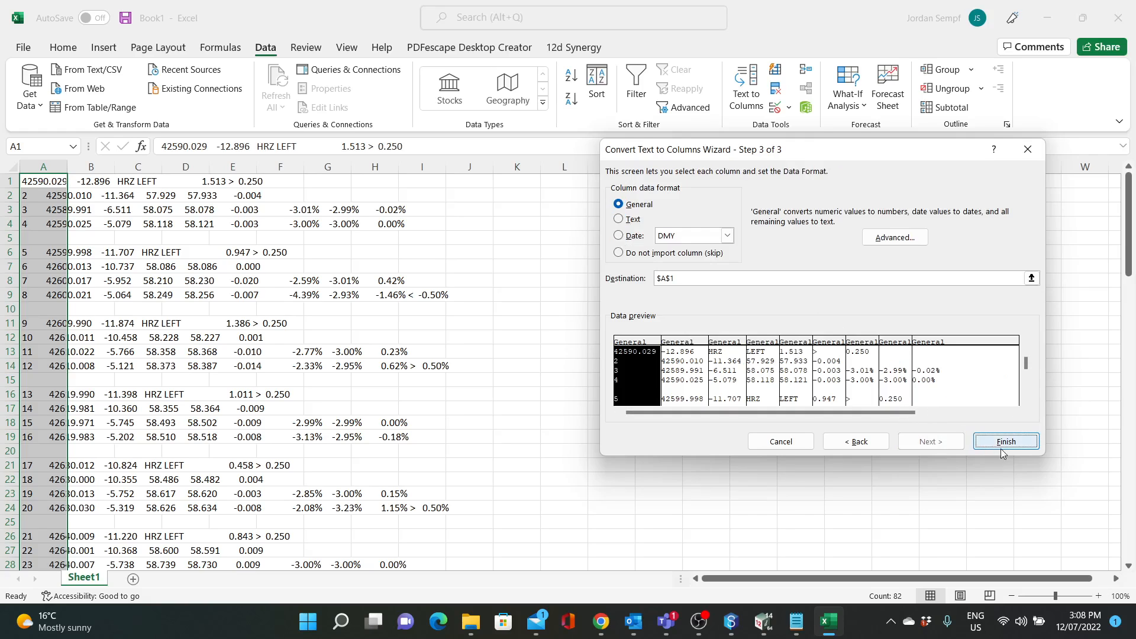
left_click(1001, 441)
left_click(835, 294)
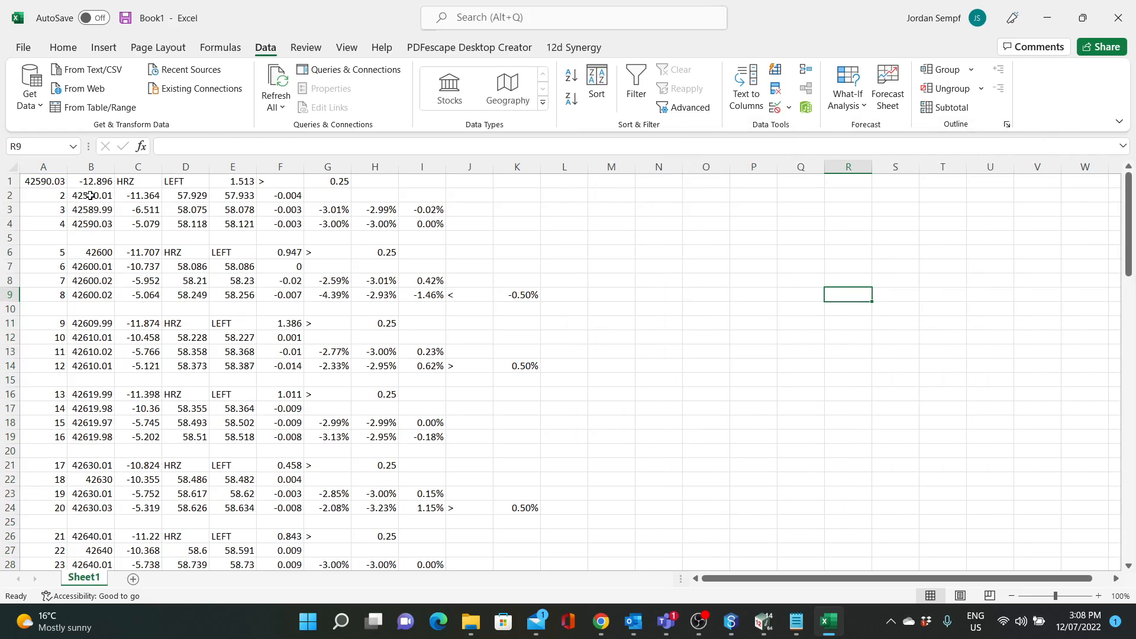
Step: Move the first row's values one column over to align with the other rows, and delete the point number column A
left_click(47, 184)
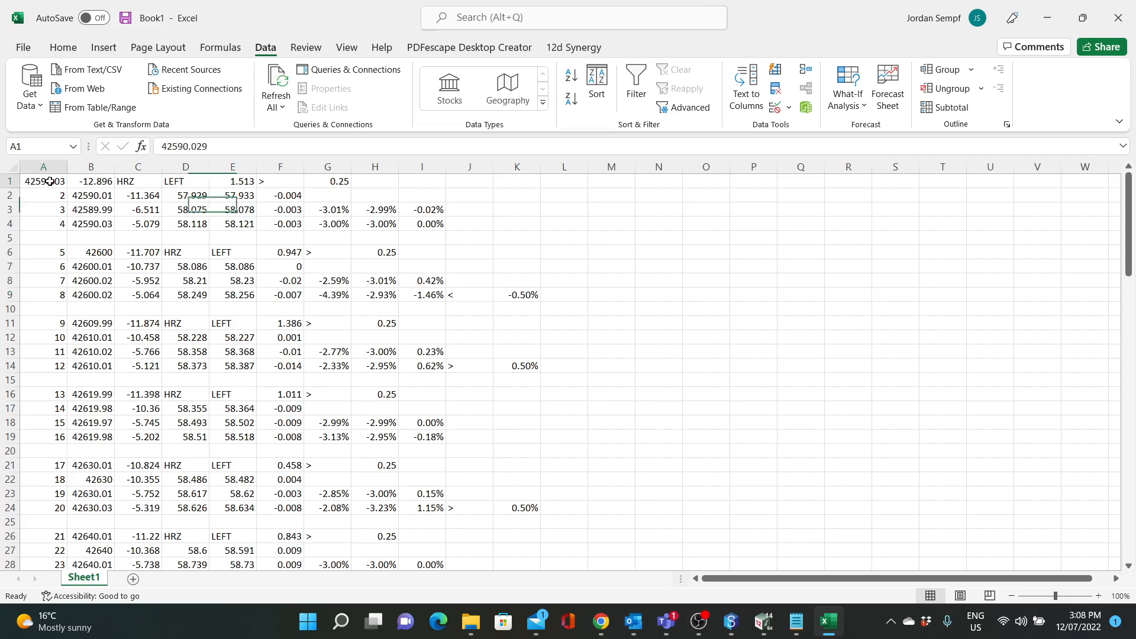
left_click_drag(47, 181, 378, 191)
left_click(43, 167)
right_click(43, 167)
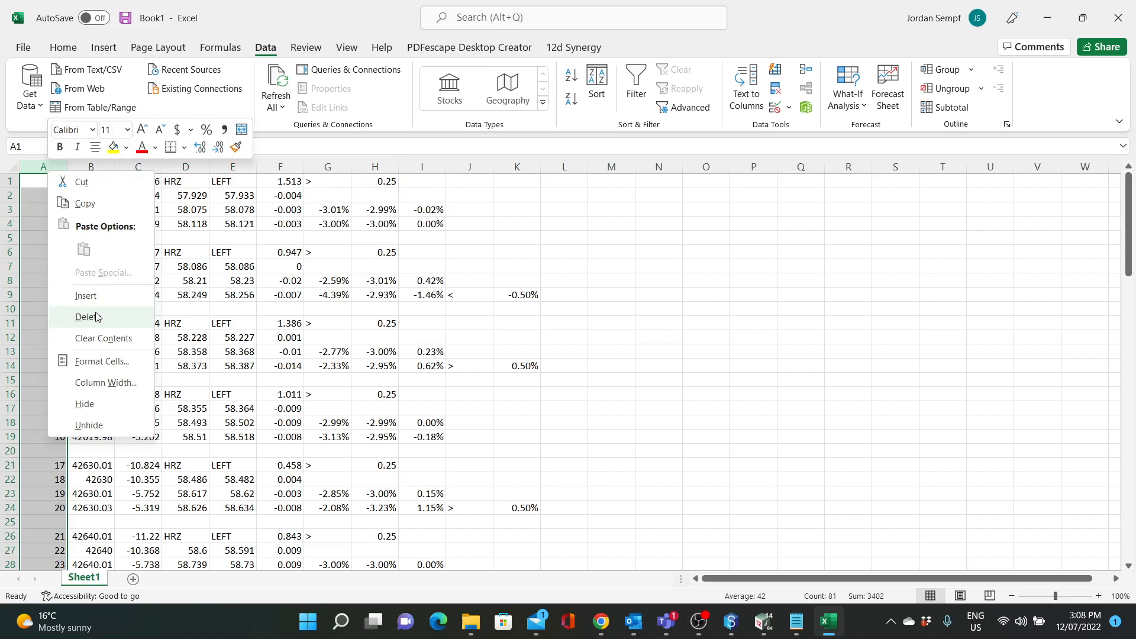
left_click(77, 314)
left_click_drag(771, 352, 771, 339)
Step: Autofit the widths of columns A to H to their contents
double_click(67, 167)
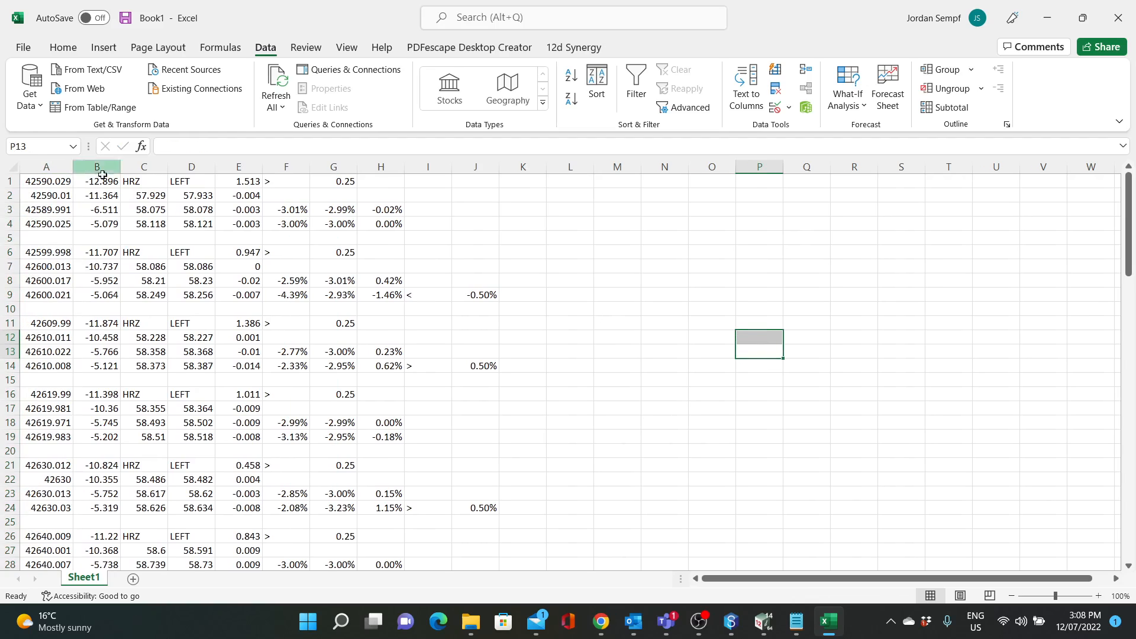
left_click_drag(125, 166, 118, 165)
double_click(161, 167)
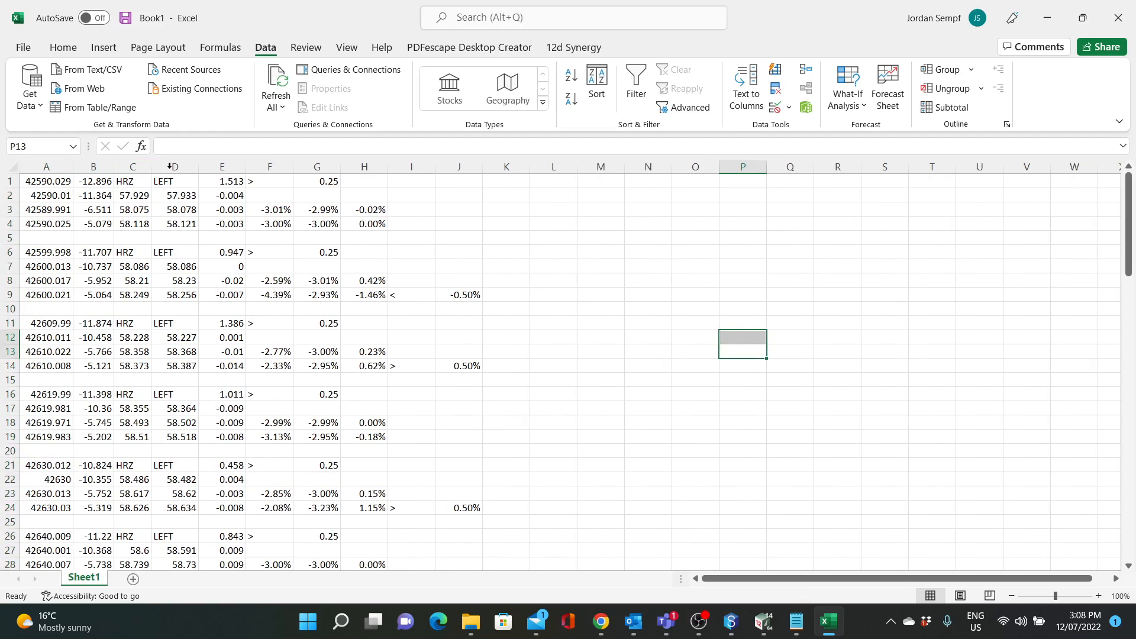
double_click(199, 167)
double_click(235, 167)
double_click(272, 167)
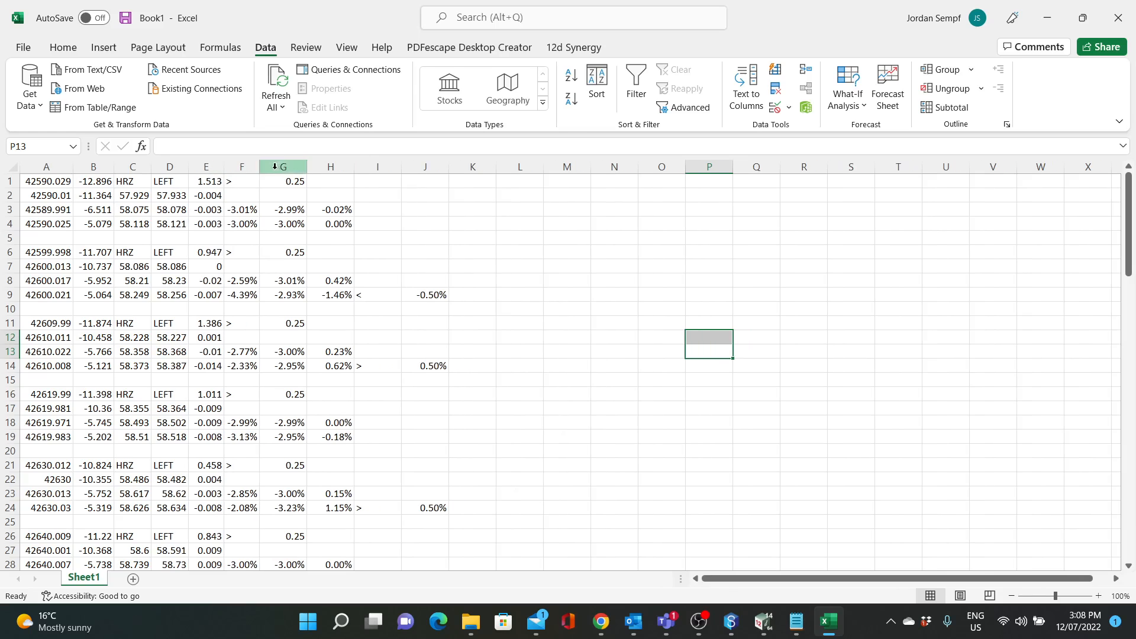
left_click(317, 168)
double_click(306, 167)
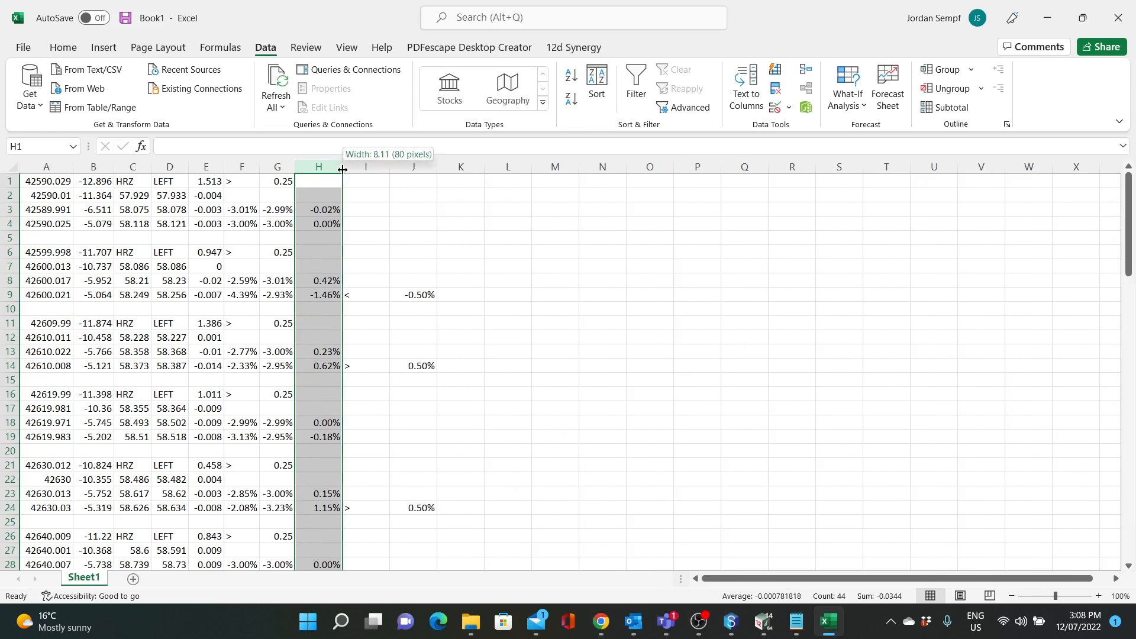
double_click(342, 167)
left_click(606, 262)
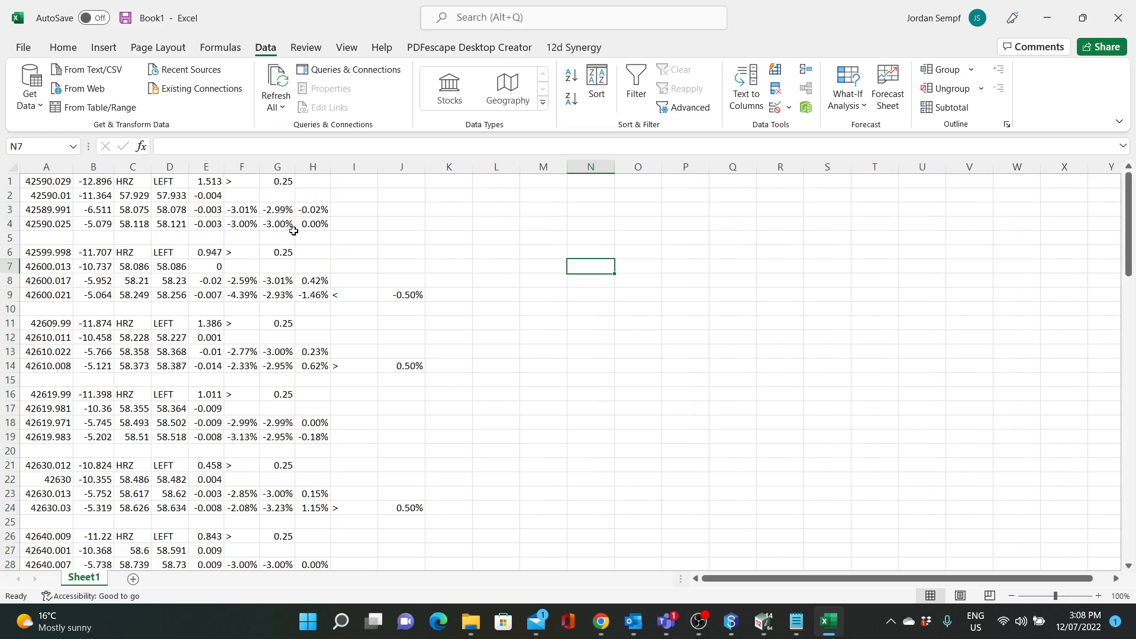
Step: Insert two blank columns before column C, between the point offsets and the point levels
left_click(126, 167)
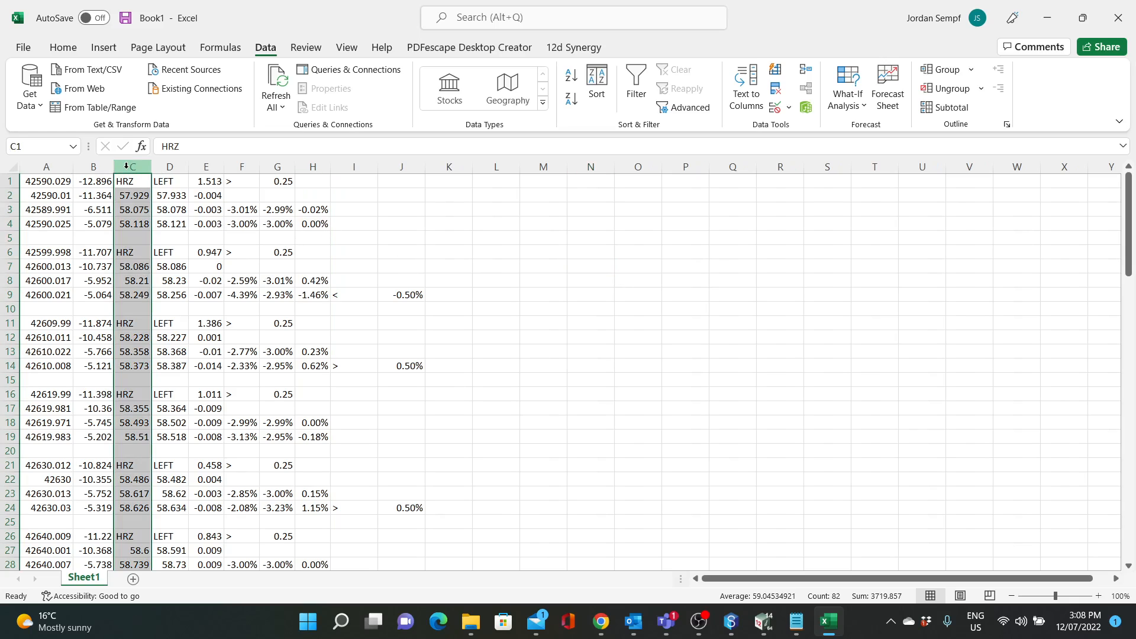
right_click(126, 166)
left_click(164, 293)
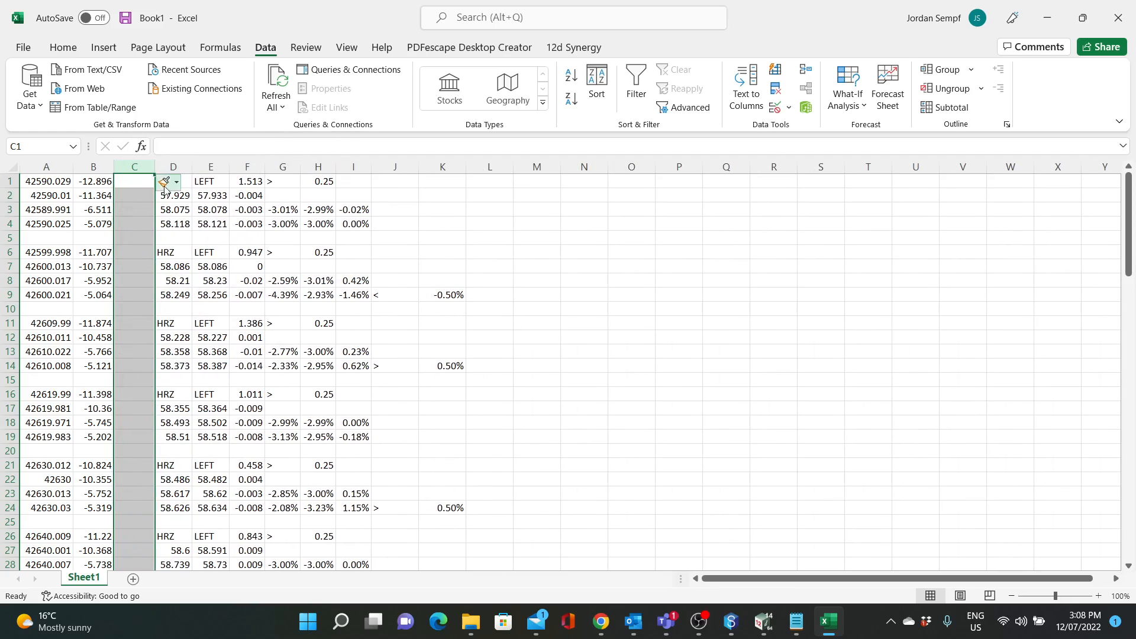
right_click(135, 165)
left_click(168, 293)
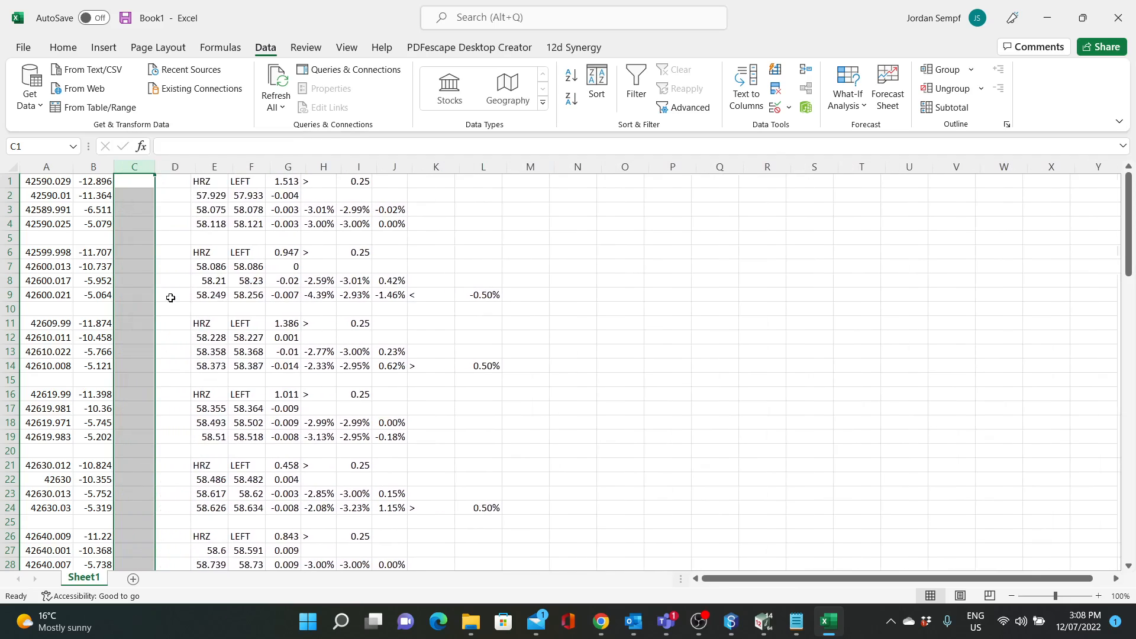
left_click(704, 302)
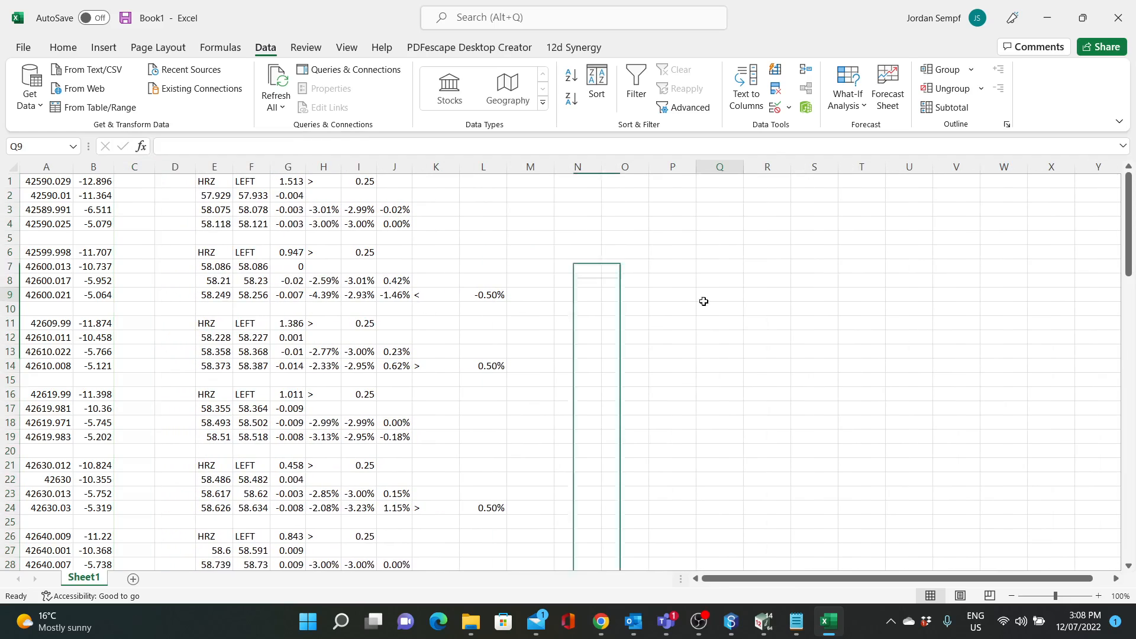
Step: Clear the HRZ text from column E in the first row of every chainage group, from row 1 to row 96
left_click(220, 183)
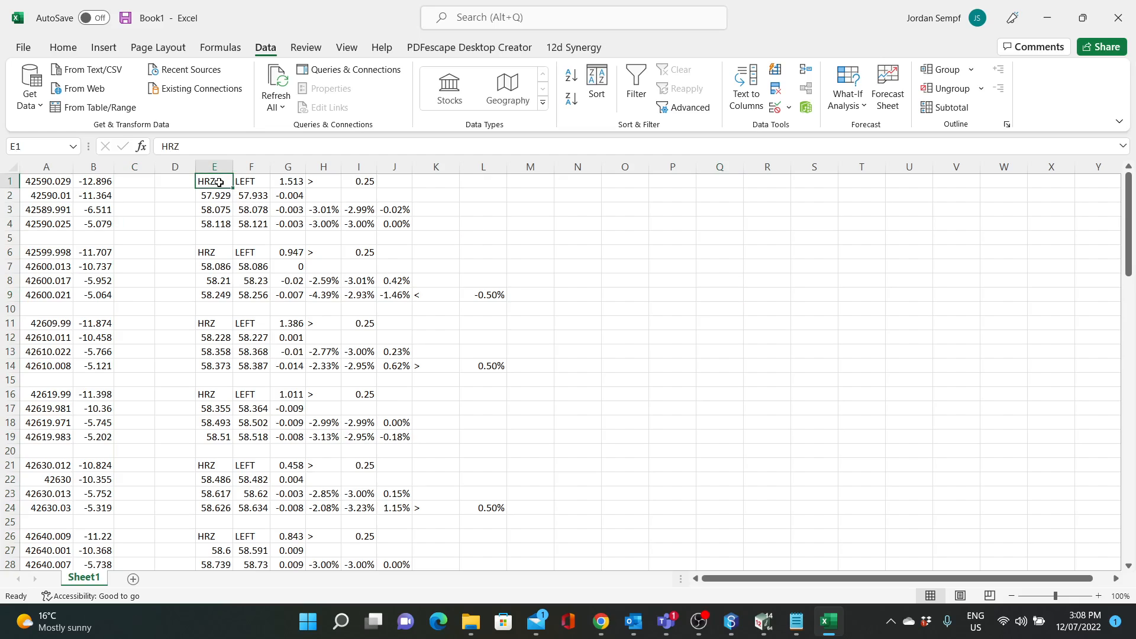
left_click(219, 254)
key("Delete")
left_click(219, 323)
key("Delete")
left_click(217, 395)
key("Delete")
left_click(216, 462)
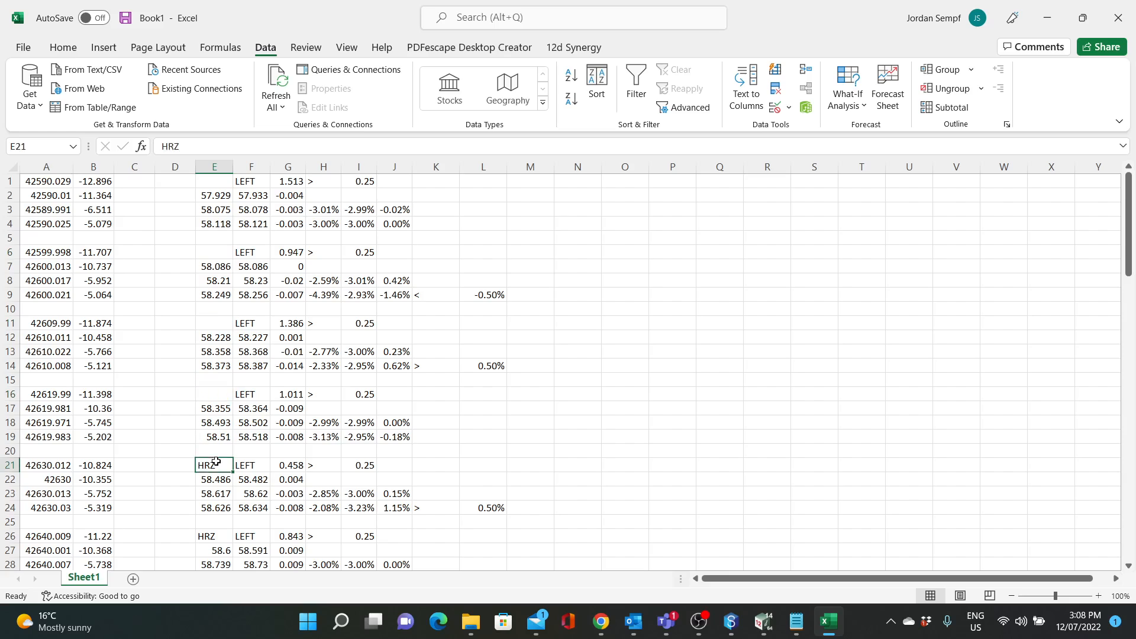
key("Delete")
scroll(221, 312, "down", 3)
left_click(216, 407)
key("Delete")
left_click(218, 479)
key("Delete")
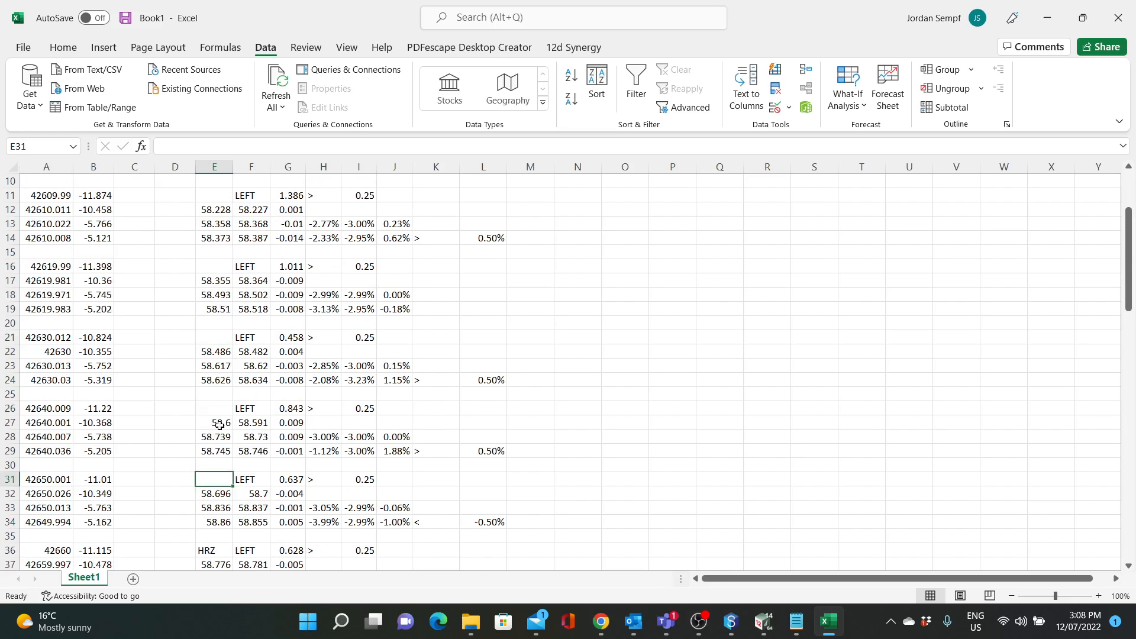
scroll(225, 314, "down", 6)
left_click(219, 295)
key("Delete")
left_click(215, 366)
key("Delete")
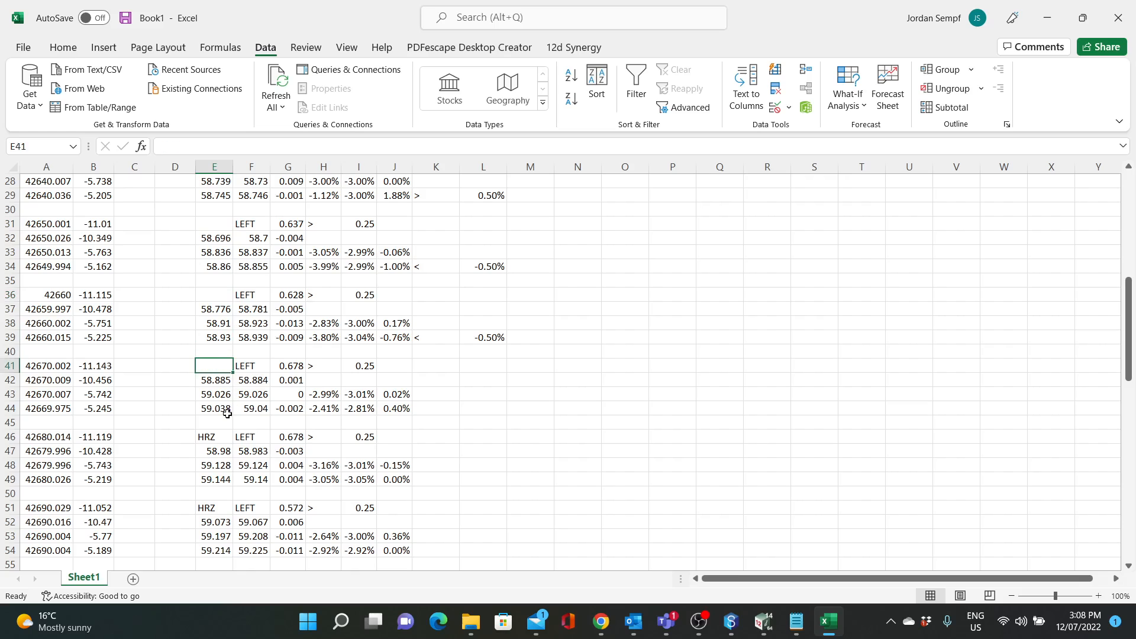
left_click(215, 437)
key("Delete")
scroll(219, 302, "down", 4)
left_click(219, 336)
key("Delete")
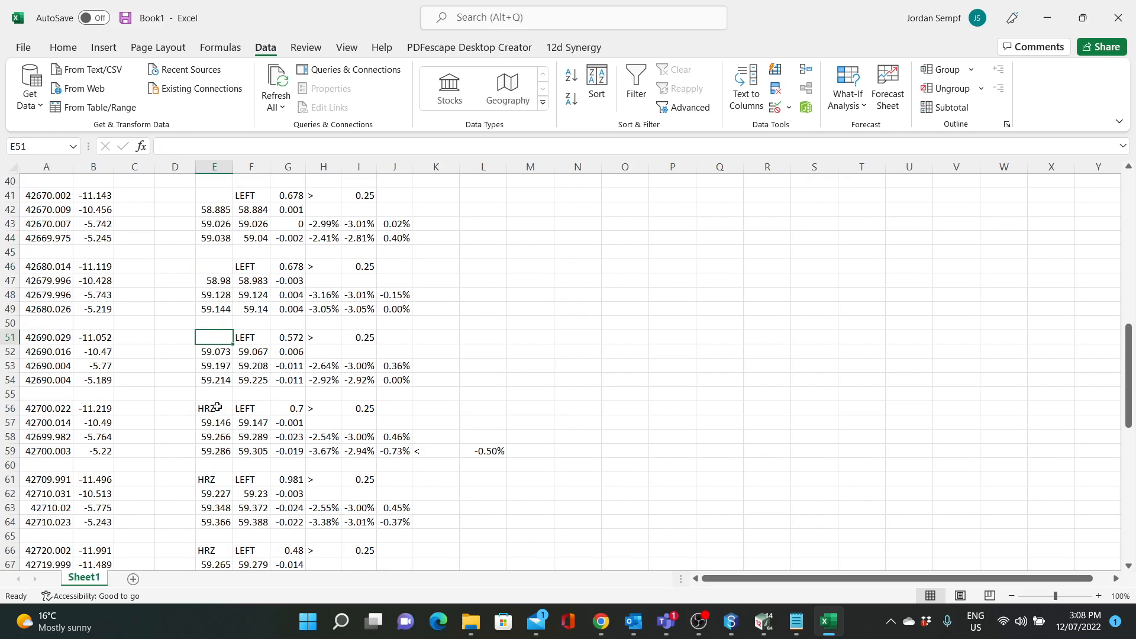
left_click(217, 409)
key("Delete")
scroll(219, 308, "down", 4)
left_click(219, 309)
key("Delete")
left_click(216, 380)
key("Delete")
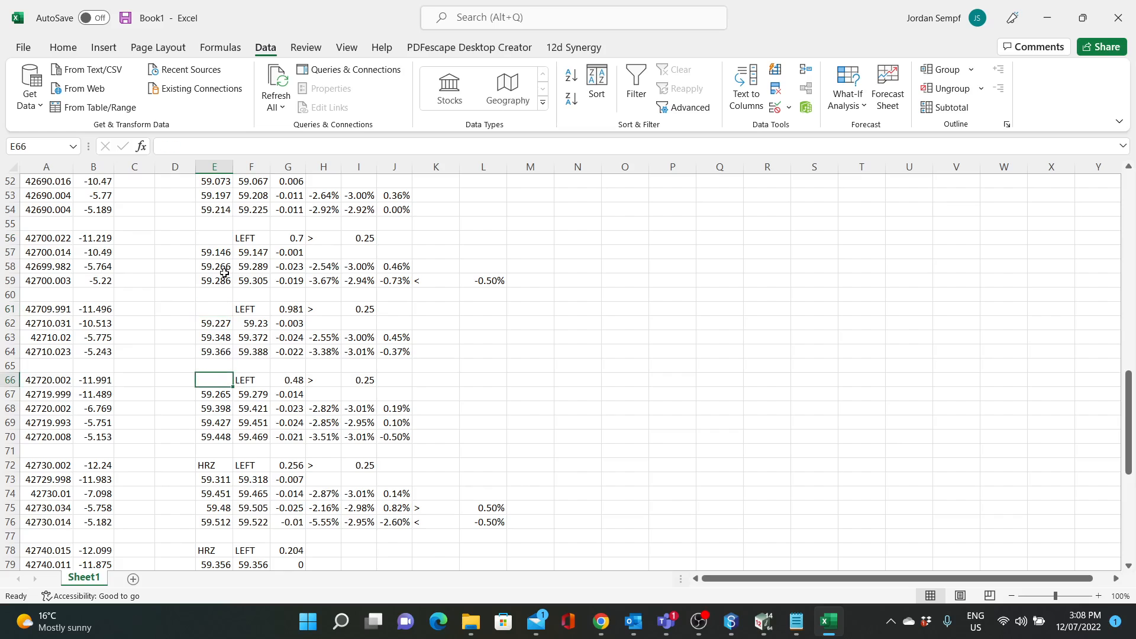
scroll(219, 367, "down", 3)
left_click(215, 337)
key("Delete")
left_click(213, 422)
key("Delete")
scroll(214, 423, "down", 4)
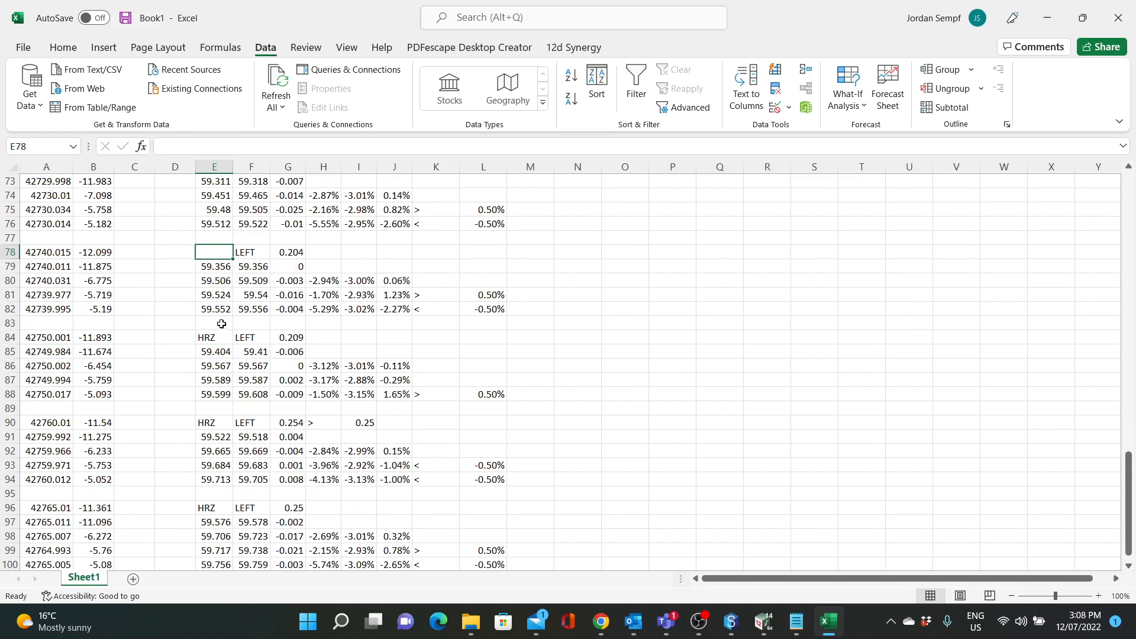
left_click(217, 338)
key("Delete")
left_click(214, 420)
key("Delete")
scroll(215, 420, "down", 5)
left_click(220, 296)
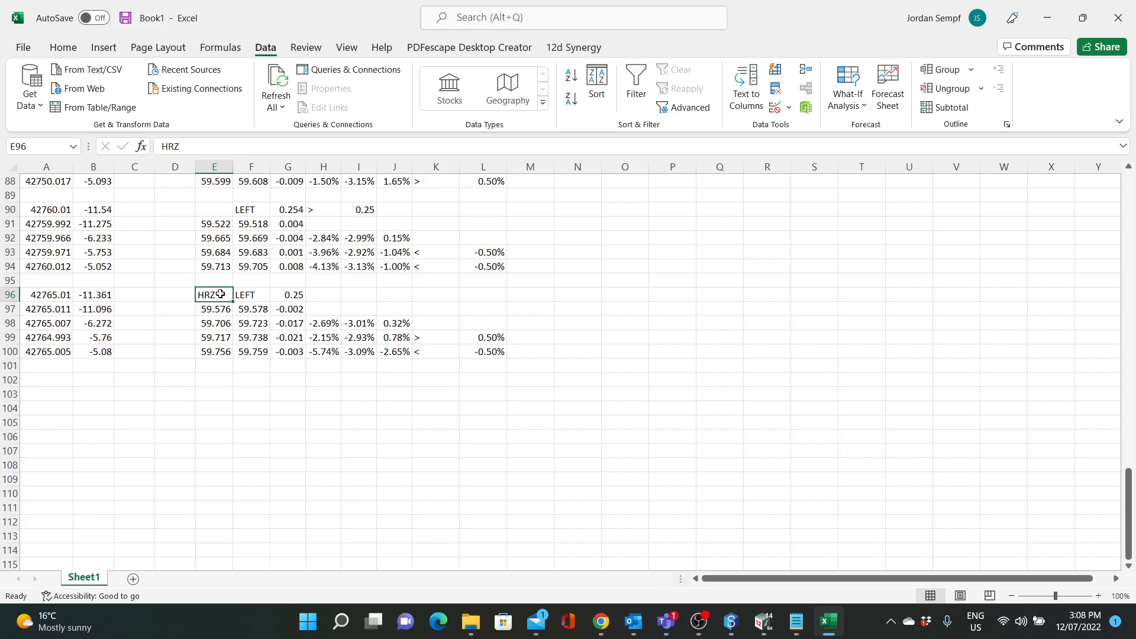
key("Delete")
Step: Move each chainage group's LEFT label and adjacent value from columns F:G to C:D on its first row, from row 1 to row 96
scroll(231, 311, "up", 20)
scroll(235, 320, "up", 6)
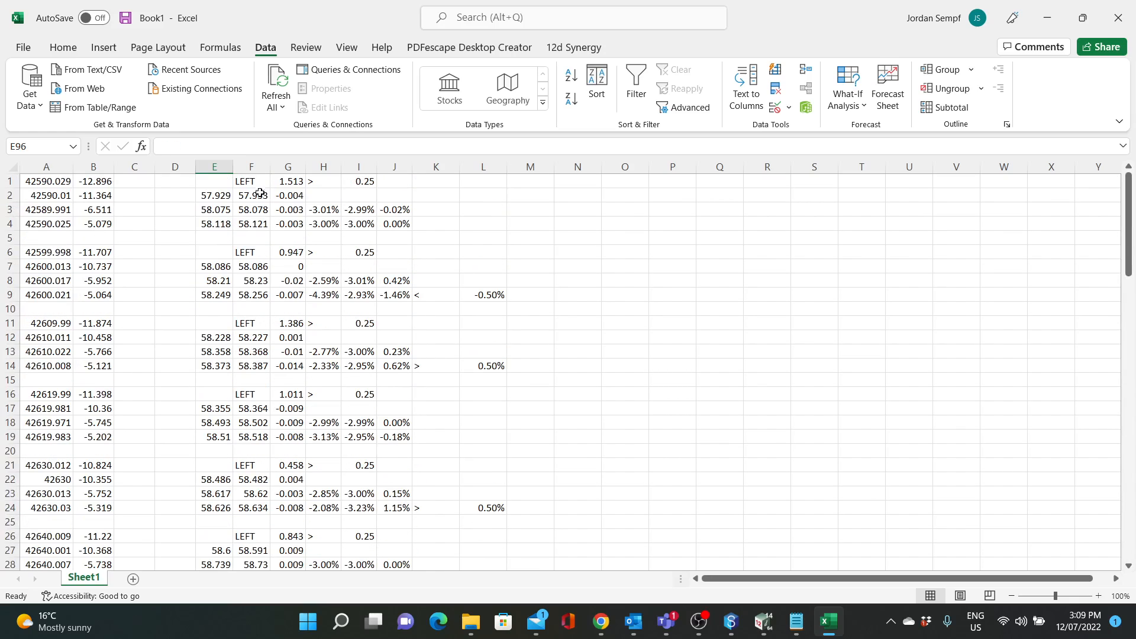
left_click_drag(259, 185, 172, 182)
left_click_drag(252, 251, 176, 253)
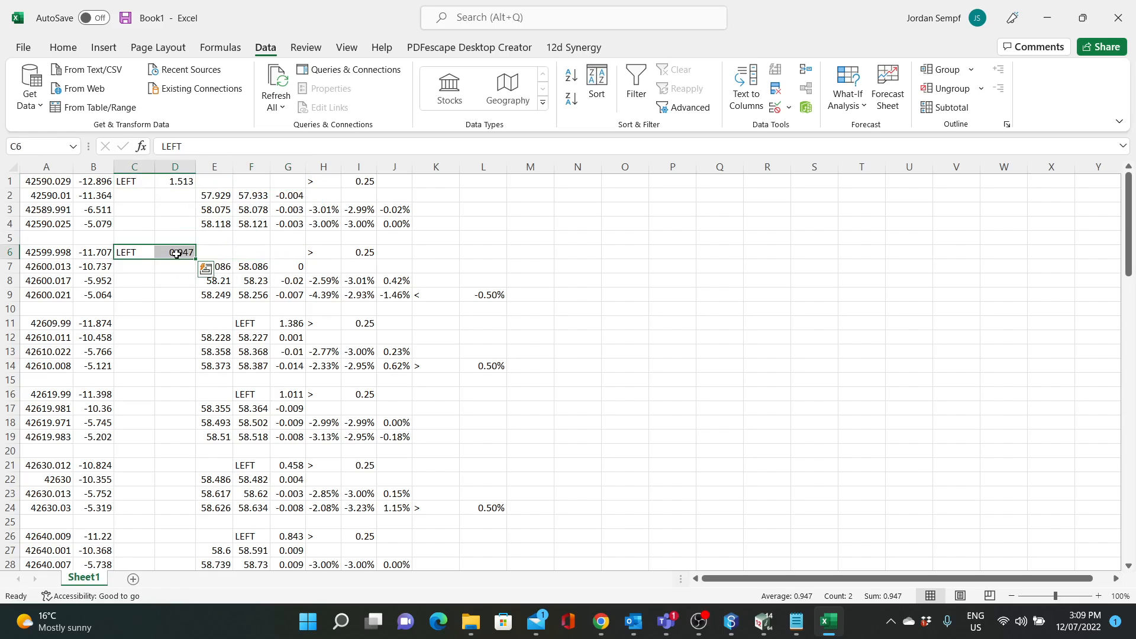
left_click(174, 181)
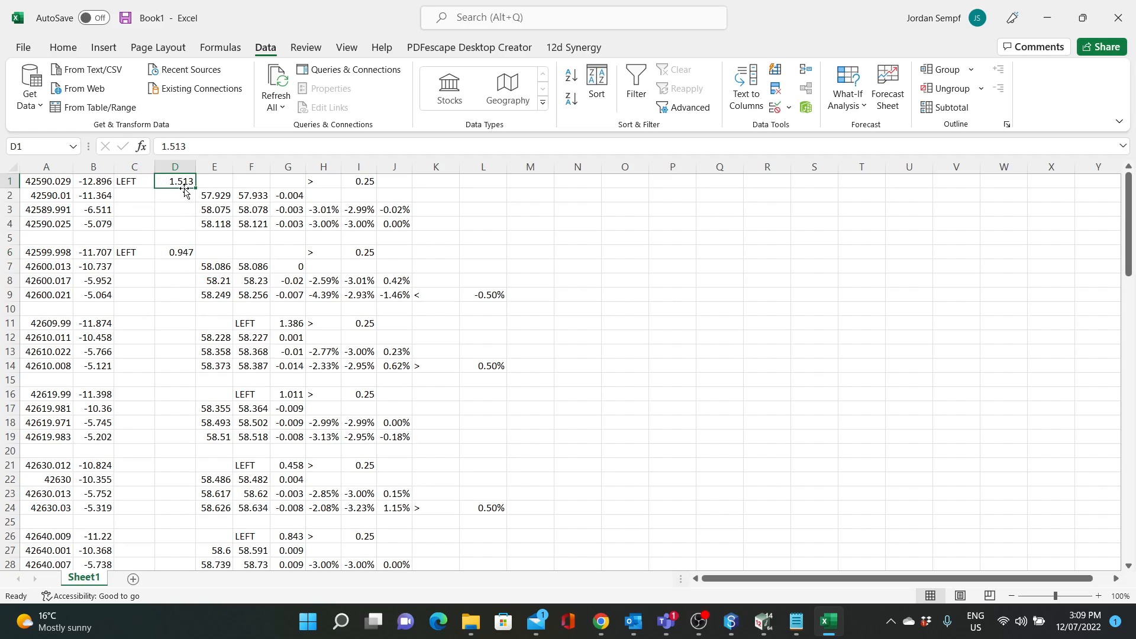
left_click(176, 254)
left_click_drag(259, 324, 169, 331)
scroll(227, 268, "down", 1)
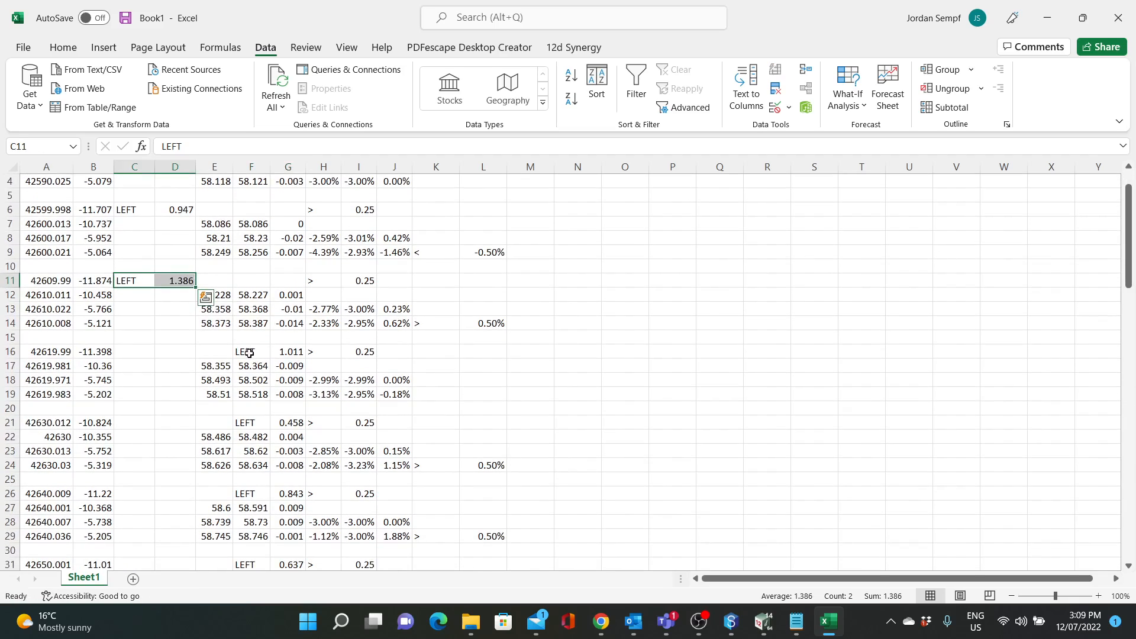
left_click_drag(249, 353, 158, 353)
scroll(233, 261, "down", 3)
left_click_drag(263, 294, 167, 301)
scroll(191, 255, "down", 3)
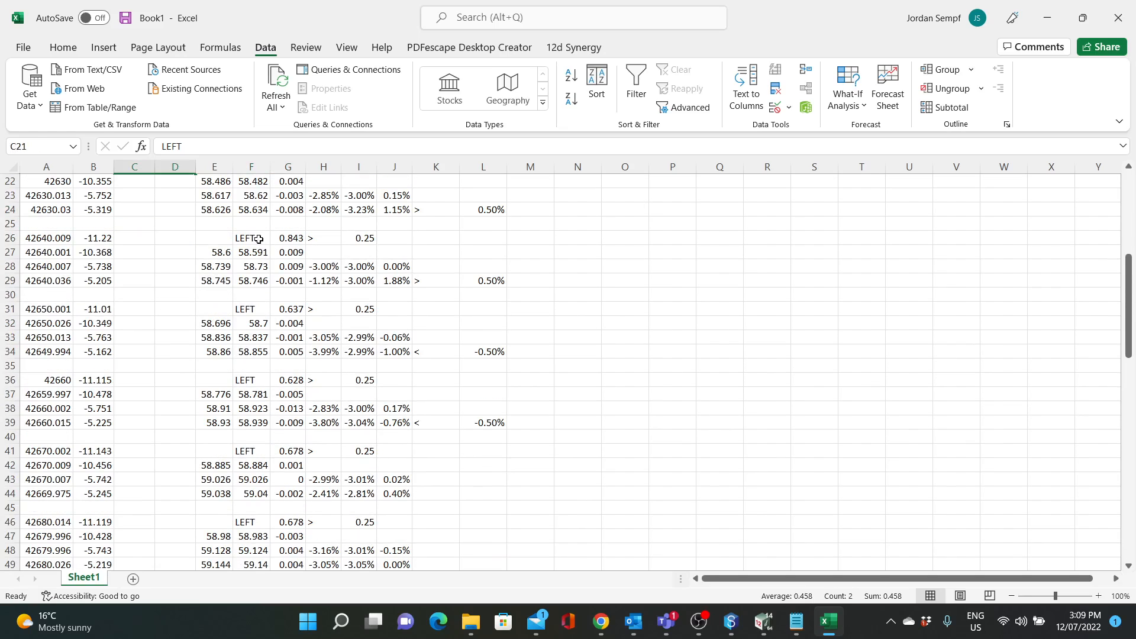
left_click_drag(259, 239, 162, 245)
scroll(247, 240, "down", 2)
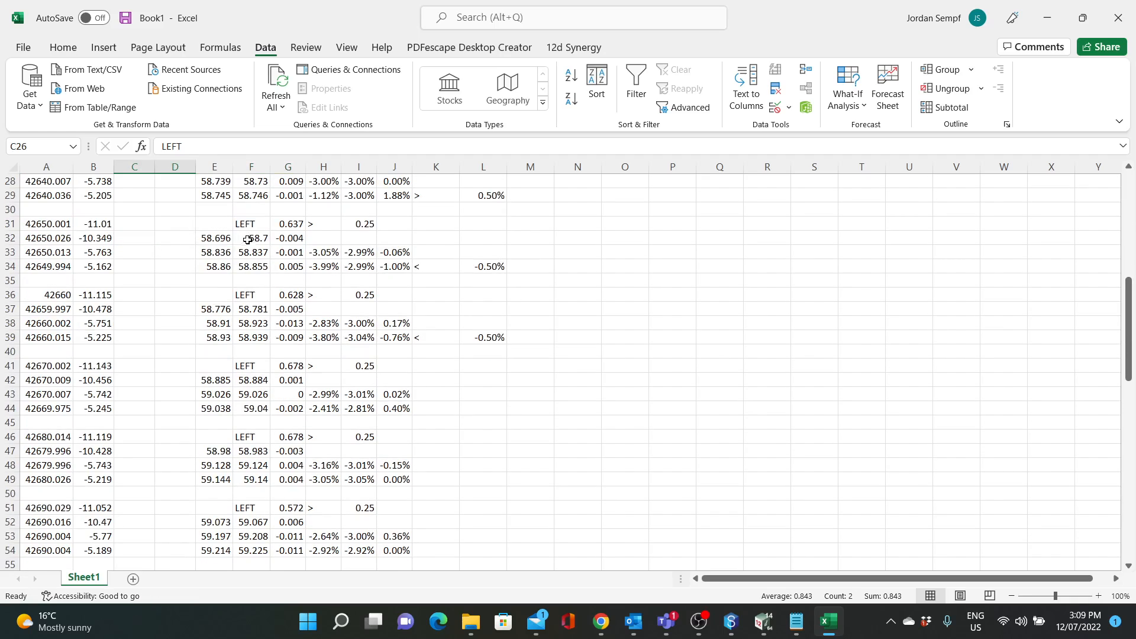
left_click_drag(249, 224, 173, 230)
scroll(248, 221, "down", 2)
left_click_drag(249, 209, 172, 214)
scroll(249, 225, "down", 1)
left_click_drag(248, 237, 172, 236)
scroll(252, 234, "down", 2)
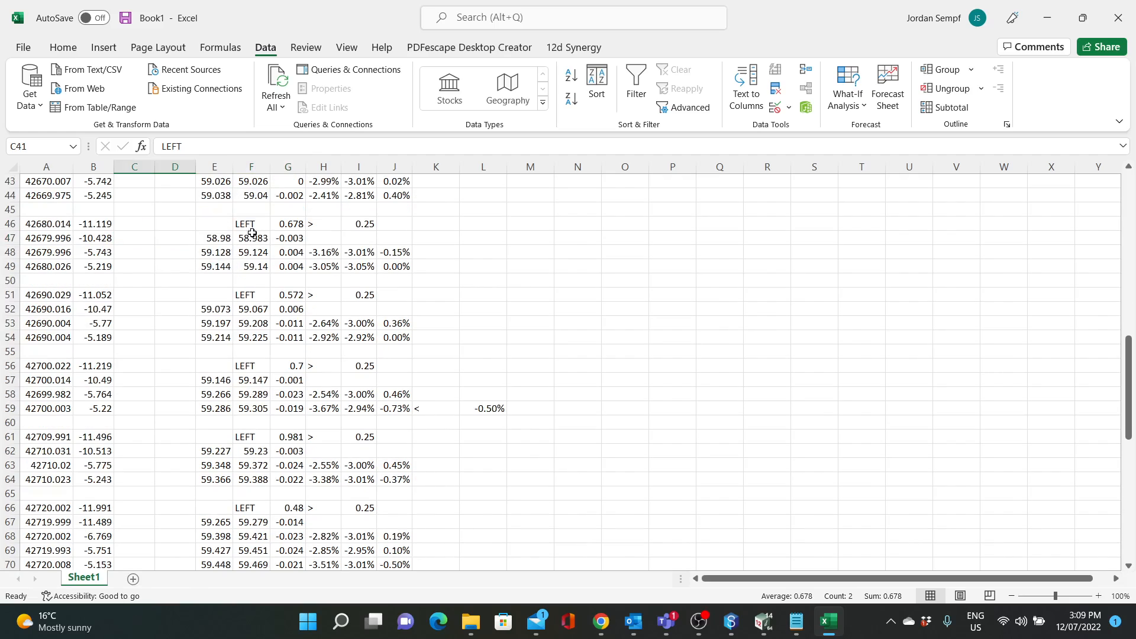
left_click_drag(249, 225, 173, 224)
scroll(236, 213, "down", 1)
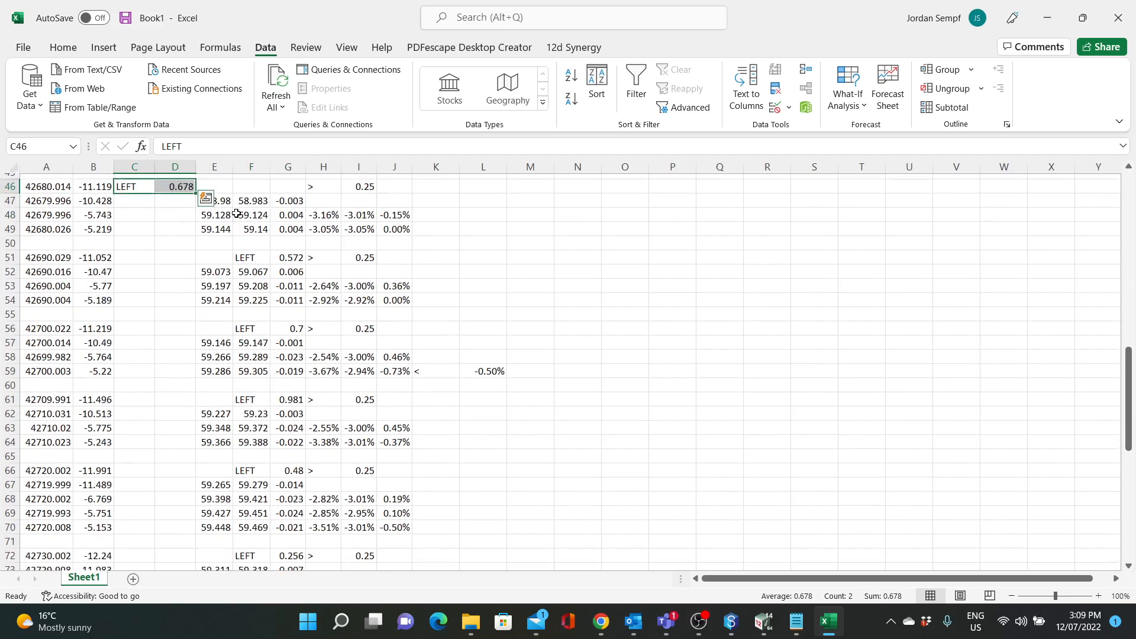
left_click_drag(249, 252, 163, 254)
scroll(252, 238, "down", 2)
left_click_drag(259, 238, 177, 237)
scroll(242, 245, "down", 1)
left_click_drag(248, 266, 175, 264)
scroll(202, 232, "down", 1)
scroll(202, 232, "down", 2)
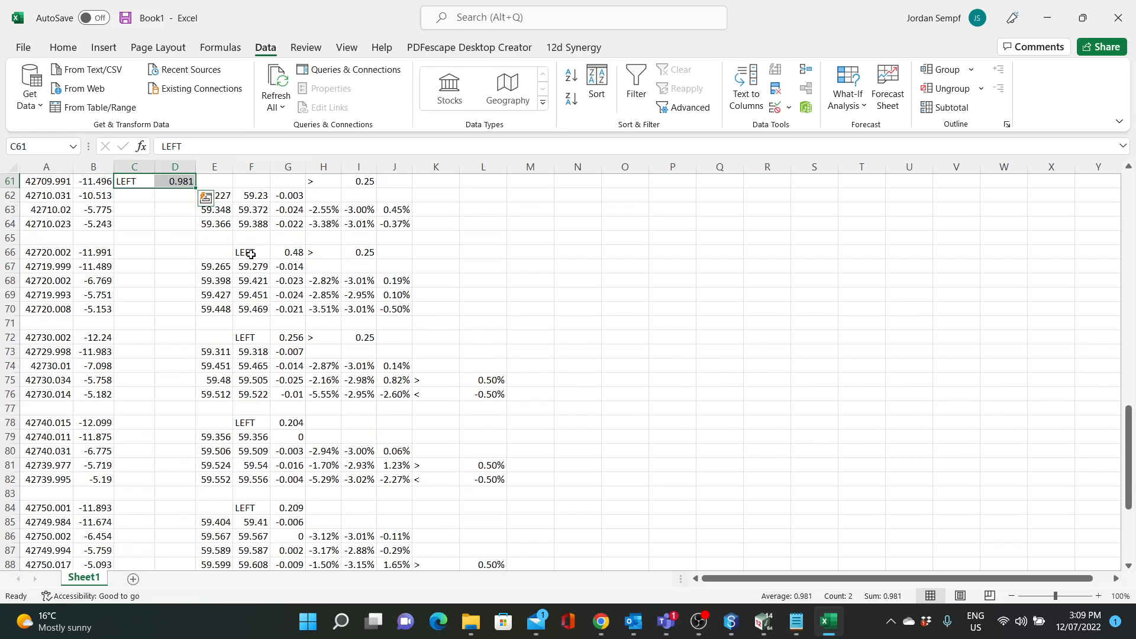
left_click_drag(248, 252, 175, 259)
scroll(177, 255, "down", 2)
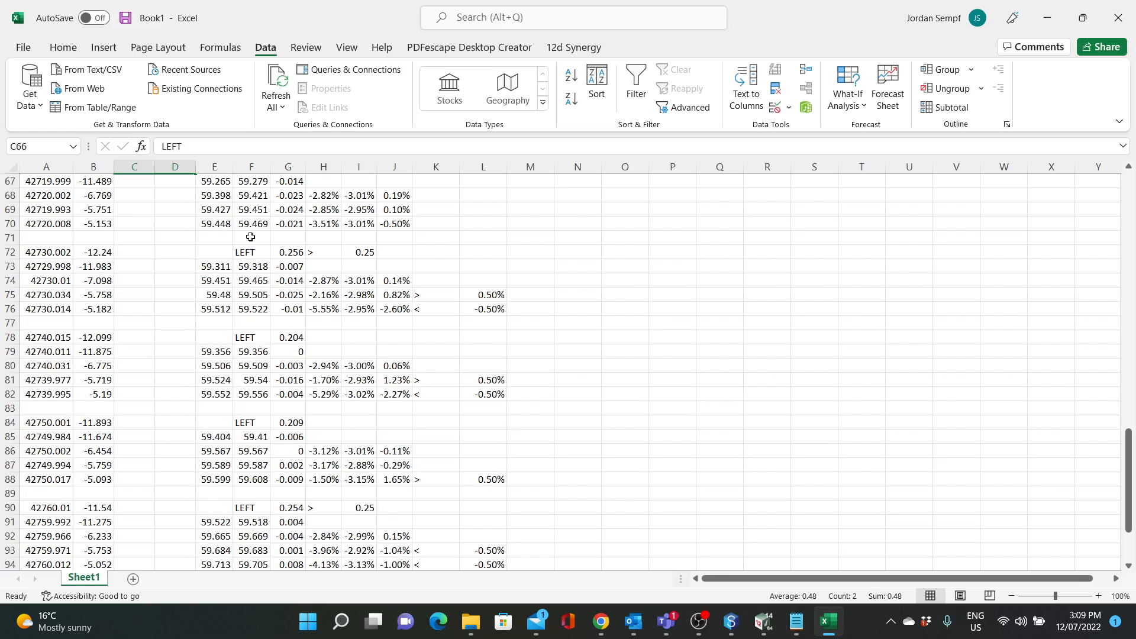
left_click_drag(215, 223, 162, 259)
scroll(191, 259, "down", 2)
scroll(191, 258, "down", 2)
scroll(178, 255, "down", 1)
left_click_drag(249, 295, 155, 302)
scroll(261, 223, "down", 2)
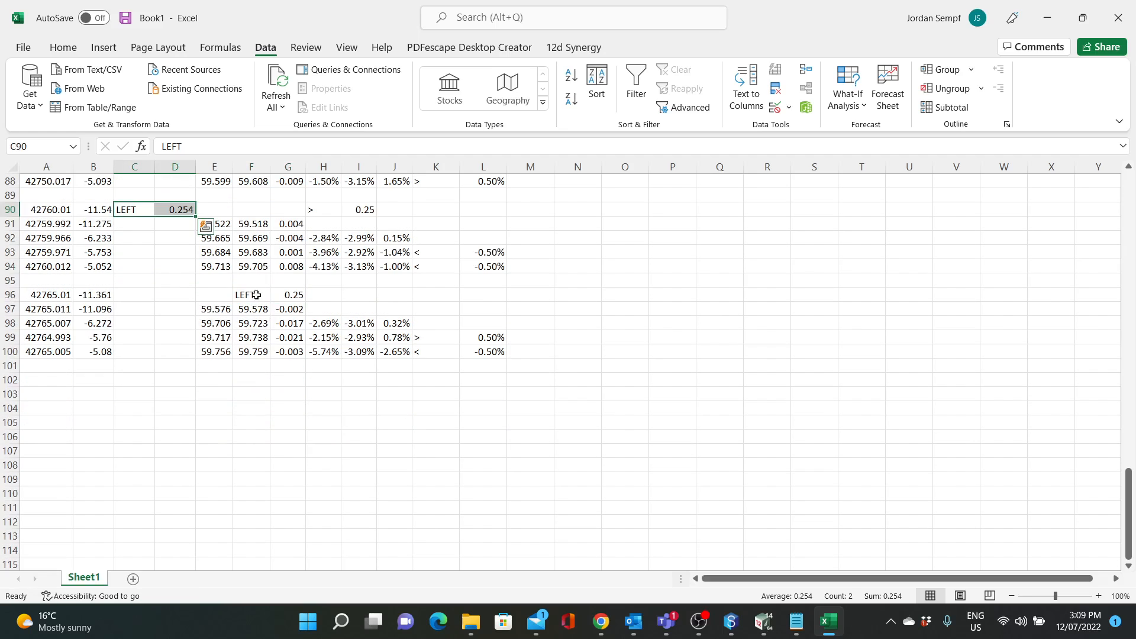
left_click_drag(255, 294, 156, 300)
left_click(286, 403)
Step: Insert one blank column before column H, between the level differences and the crossfall percentages
scroll(377, 363, "up", 18)
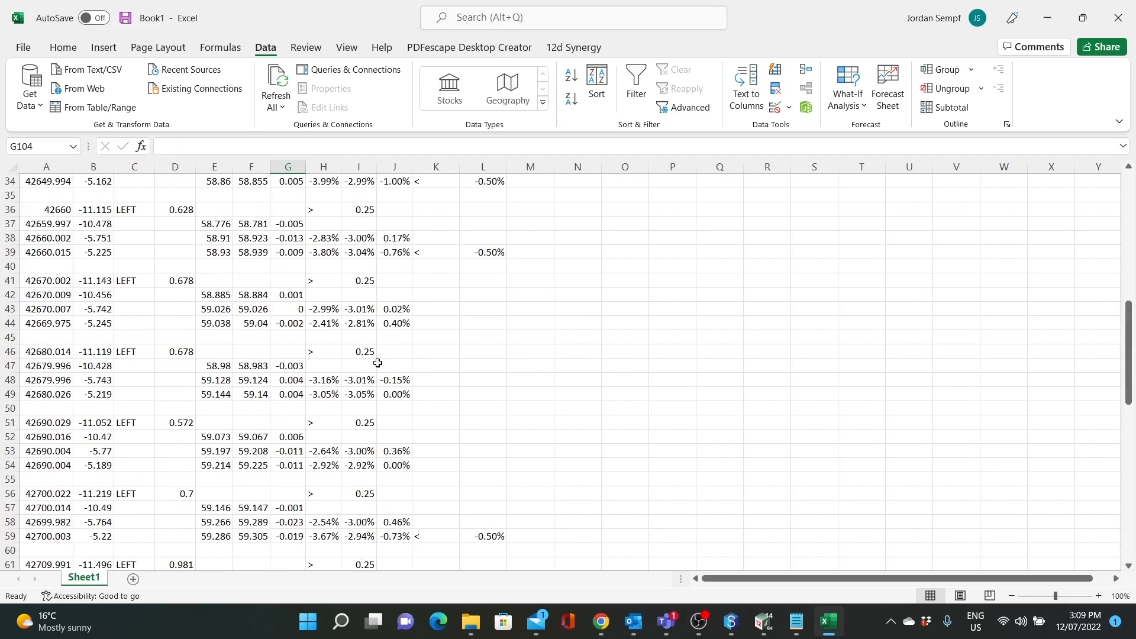
scroll(378, 363, "up", 11)
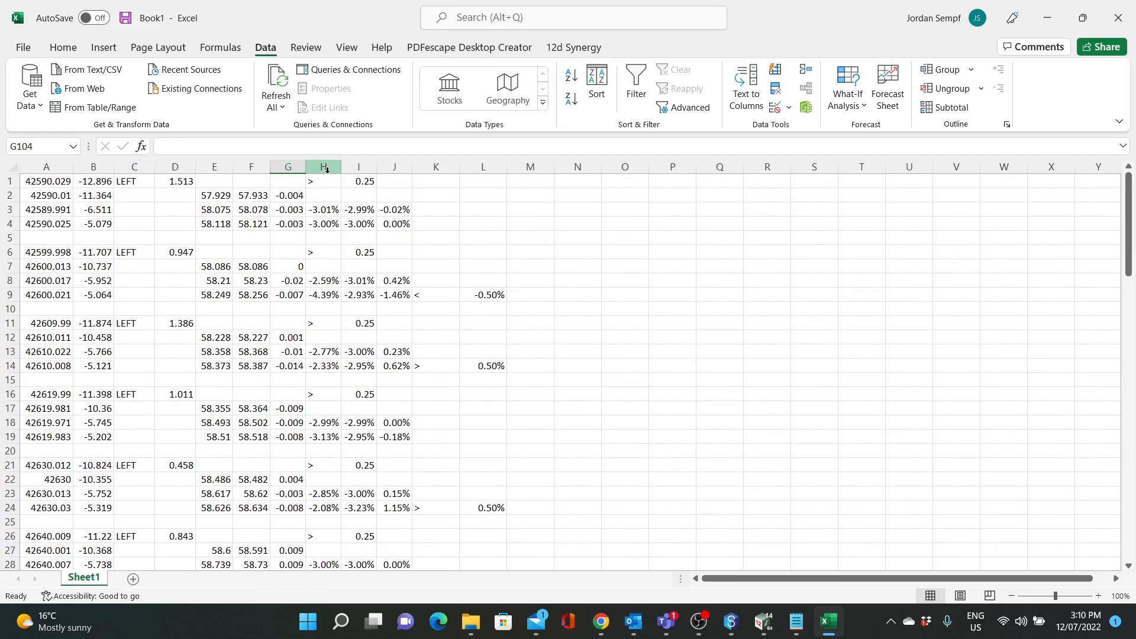
right_click(327, 170)
left_click(366, 298)
left_click(660, 280)
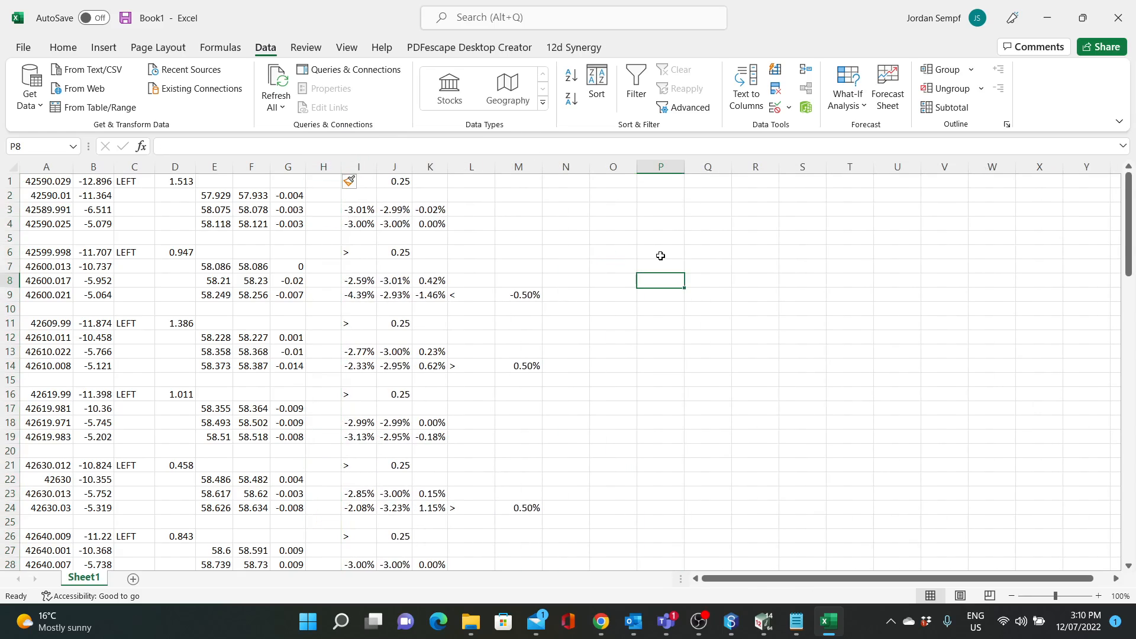
left_click_drag(322, 181, 320, 522)
left_click(732, 342)
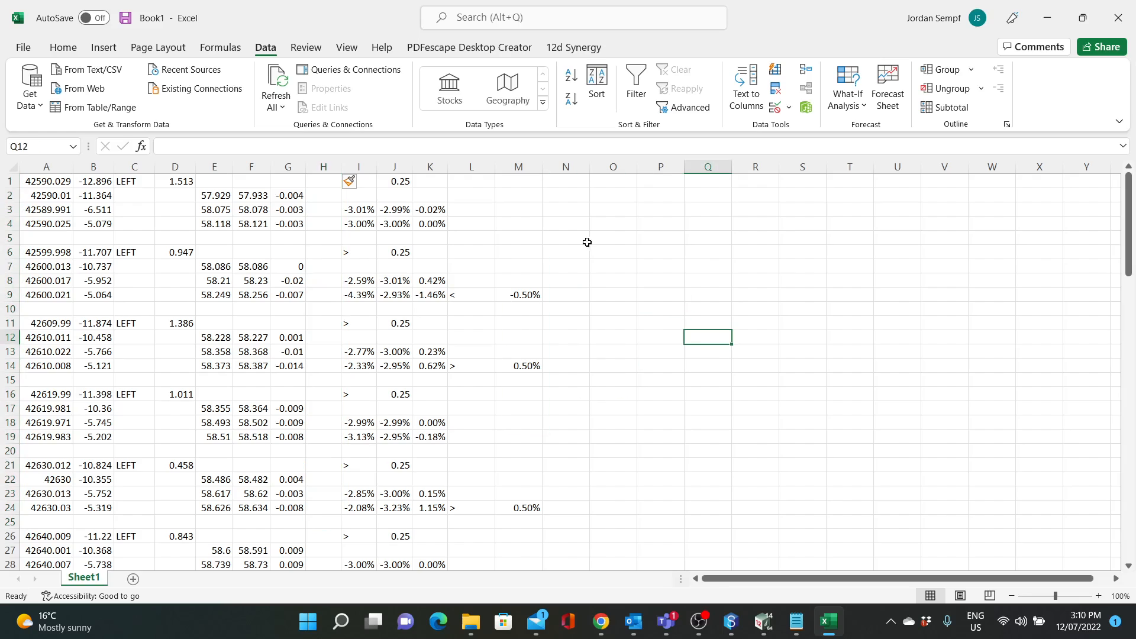
Step: Clear the > and < flags and their 0.25, 0.50% and -0.50% limits from columns I:J and L:M, working down to row 100
left_click_drag(372, 180, 390, 183)
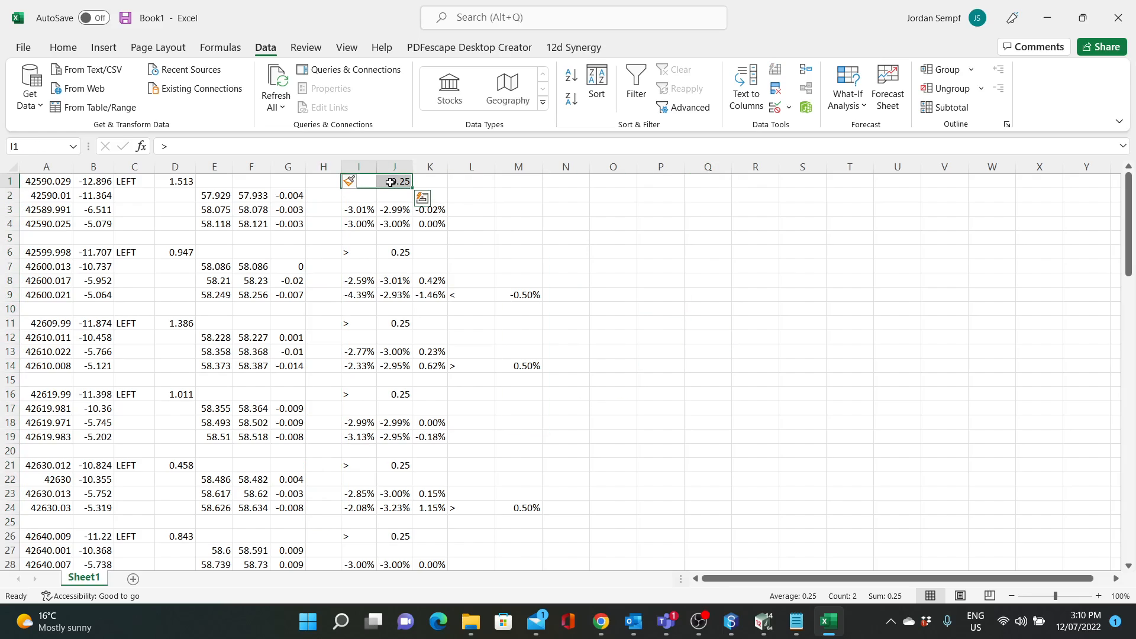
key("Delete")
left_click_drag(363, 254, 401, 251)
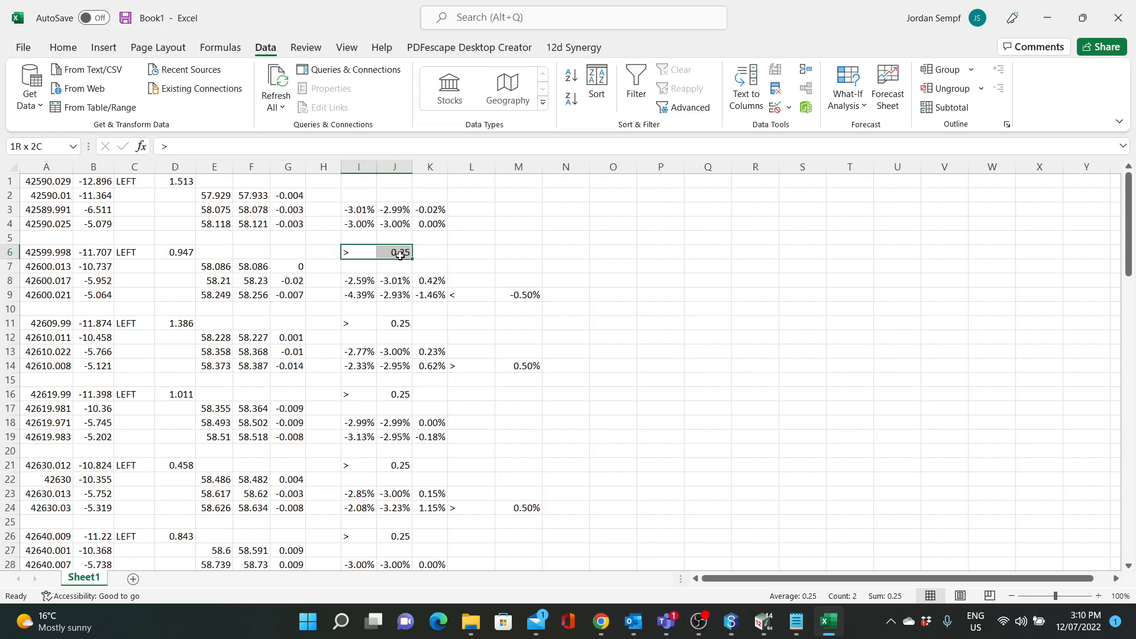
key("Delete")
left_click_drag(363, 325, 389, 323)
key("Delete")
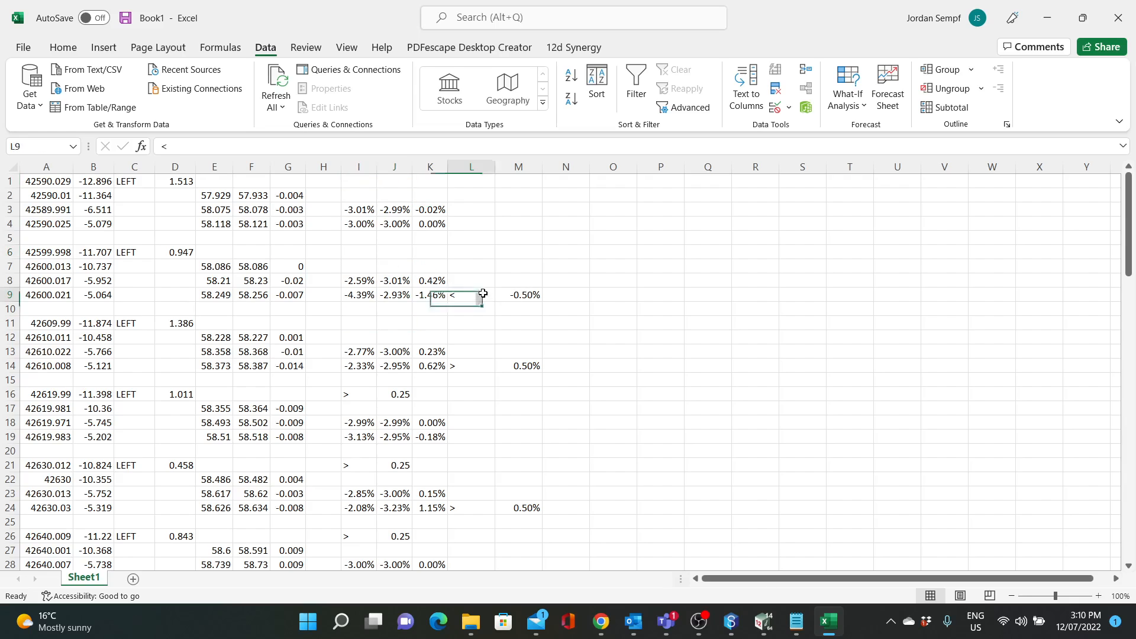
key("Delete")
scroll(482, 239, "down", 2)
left_click_drag(482, 295, 516, 280)
key("Delete")
left_click_drag(357, 309, 386, 310)
key("Delete")
left_click_drag(363, 382, 390, 381)
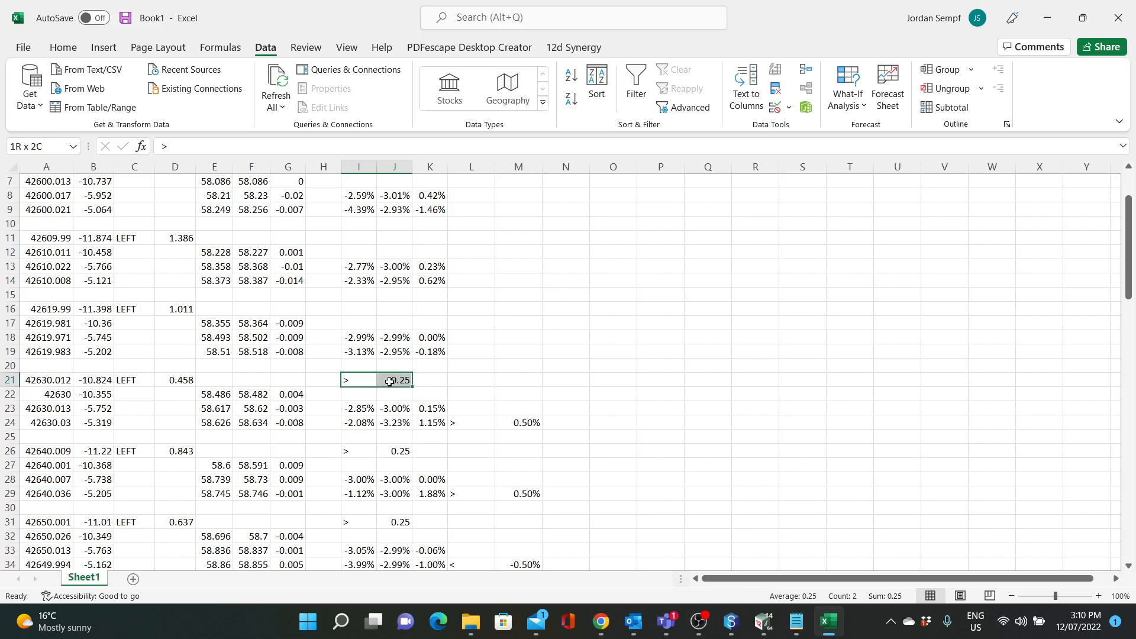
key("Delete")
scroll(391, 381, "down", 3)
left_click_drag(359, 323, 392, 322)
key("Delete")
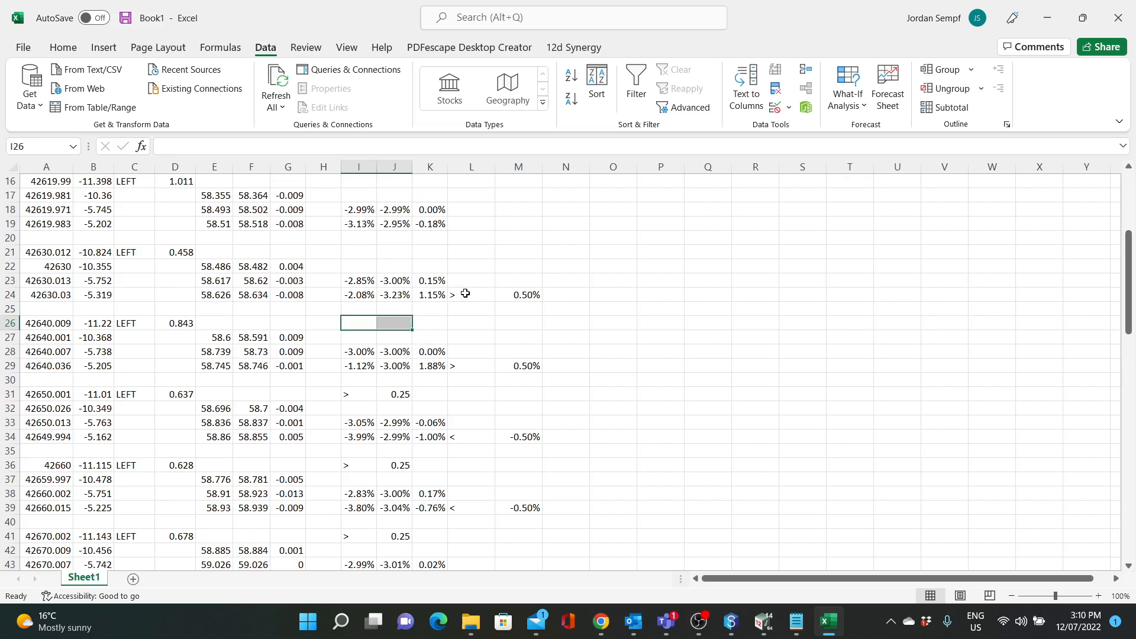
left_click_drag(466, 294, 516, 294)
key("Delete")
left_click_drag(349, 395, 391, 394)
key("Delete")
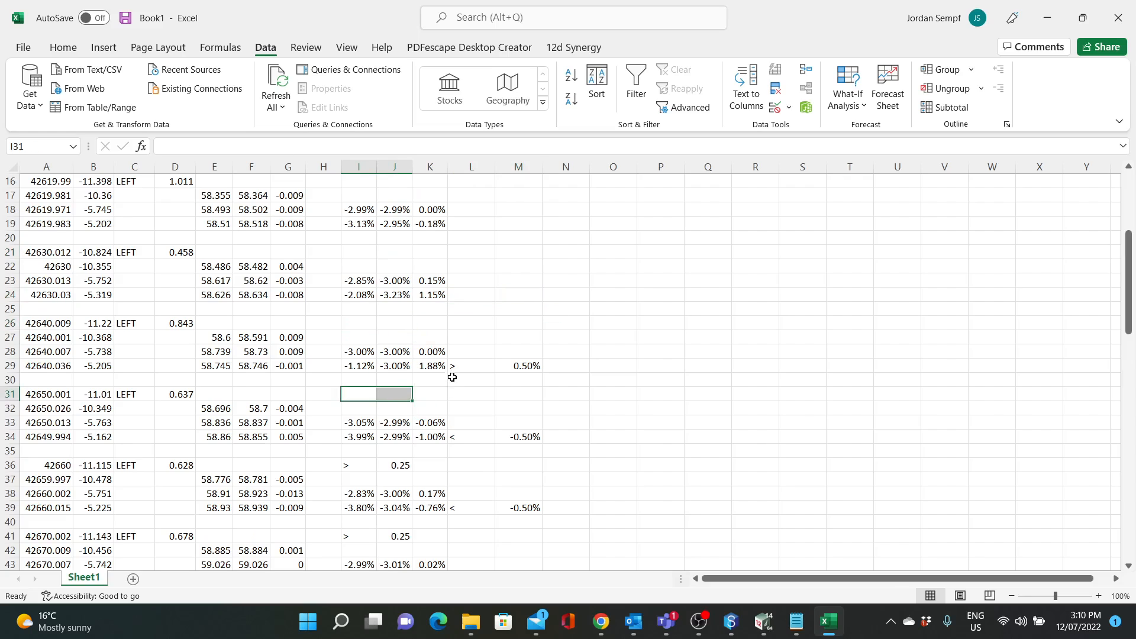
left_click_drag(469, 366, 516, 366)
key("Delete")
scroll(495, 289, "down", 2)
scroll(495, 288, "down", 1)
left_click_drag(471, 309, 516, 309)
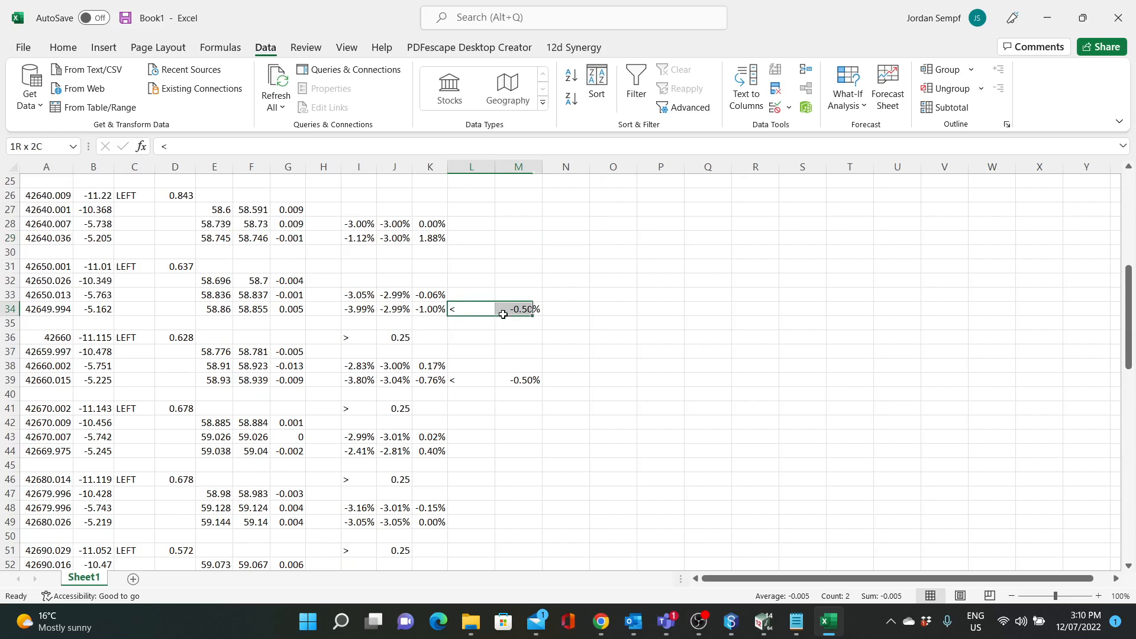
key("Delete")
left_click(376, 340)
left_click_drag(376, 340, 392, 337)
key("Delete")
left_click_drag(358, 410, 392, 409)
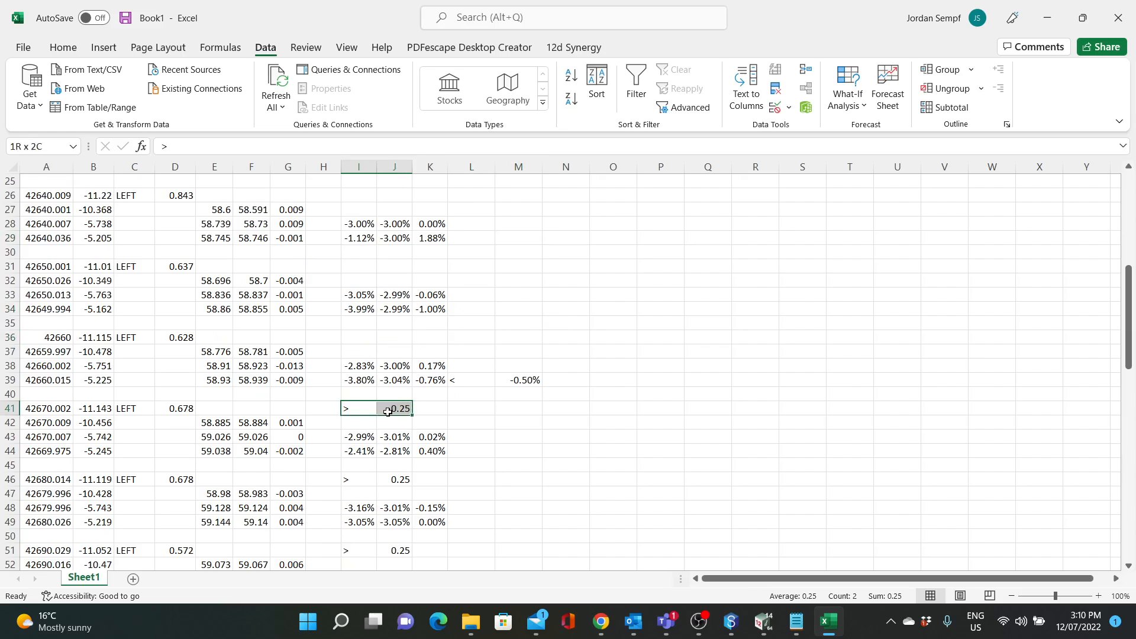
key("Delete")
scroll(379, 359, "down", 3)
left_click_drag(370, 352, 392, 351)
key("Delete")
left_click_drag(363, 423, 392, 422)
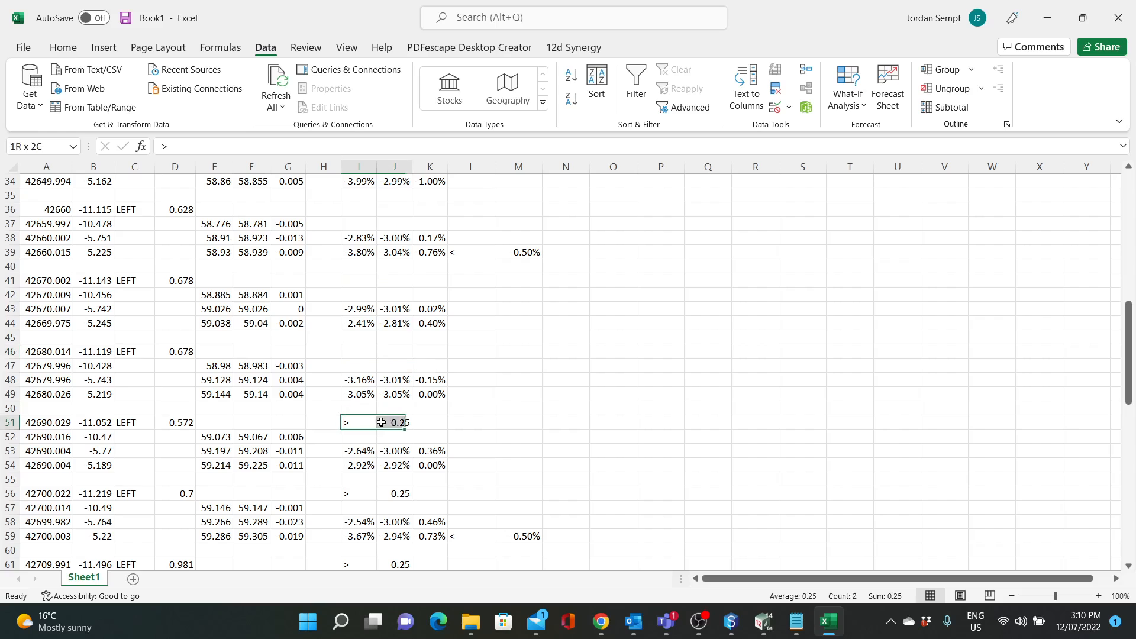
key("Delete")
scroll(372, 360, "down", 3)
left_click_drag(364, 371, 392, 366)
key("Delete")
left_click_drag(363, 437, 391, 437)
key("Delete")
scroll(373, 324, "down", 4)
left_click_drag(362, 337, 392, 337)
key("Delete")
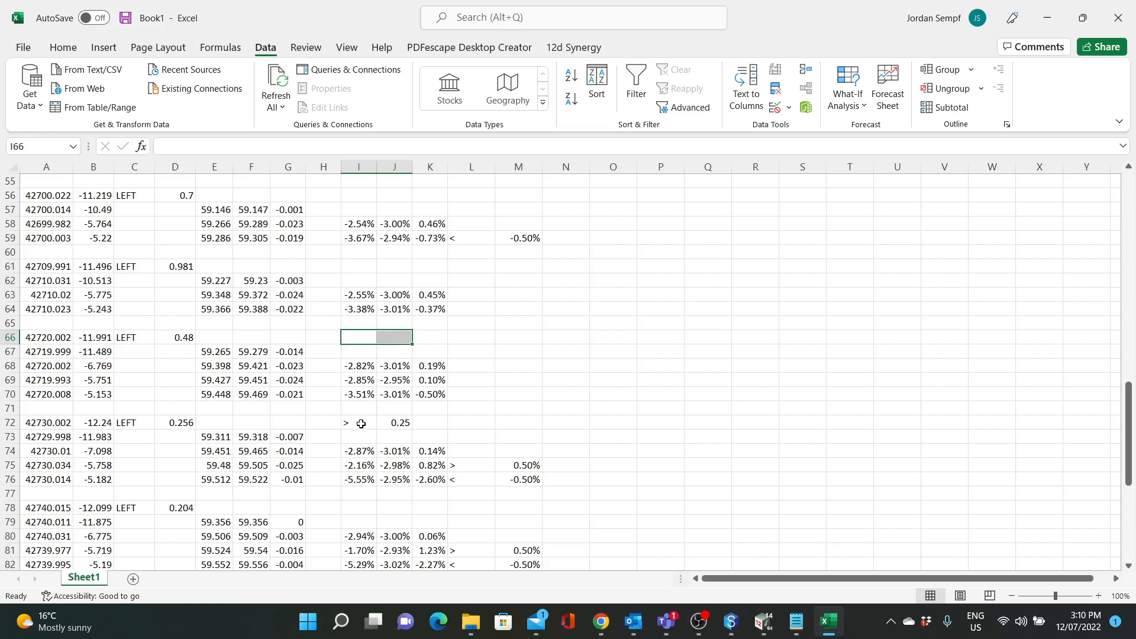
left_click_drag(361, 423, 392, 422)
key("Delete")
scroll(390, 334, "down", 4)
left_click_drag(484, 295, 521, 309)
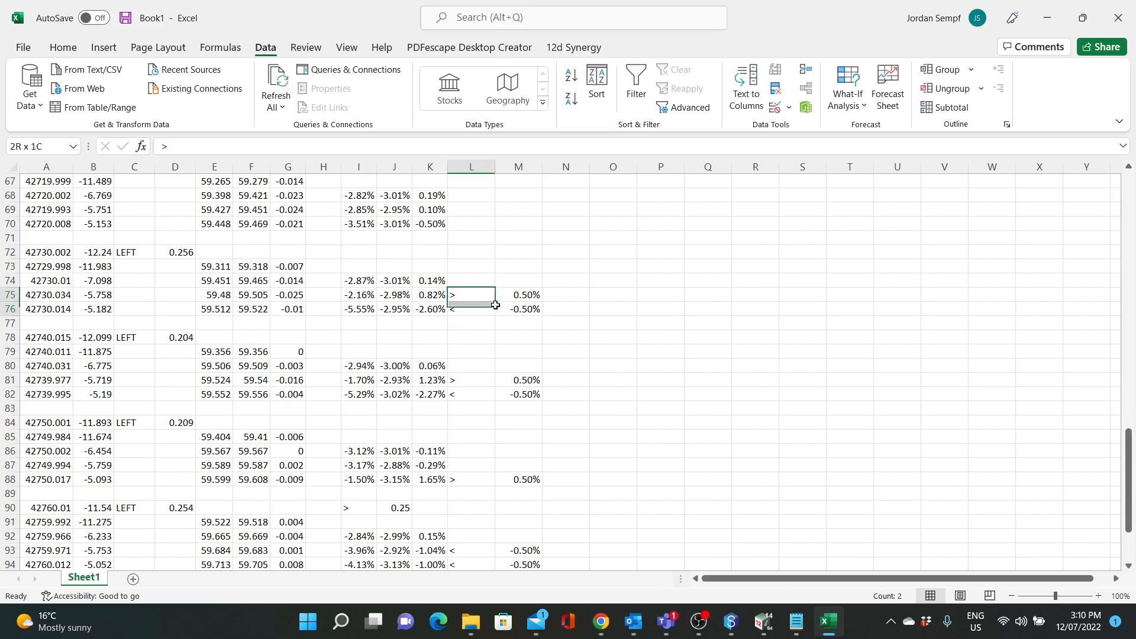
key("Delete")
scroll(497, 296, "up", 4)
left_click_drag(489, 235, 507, 237)
key("Delete")
scroll(502, 254, "down", 4)
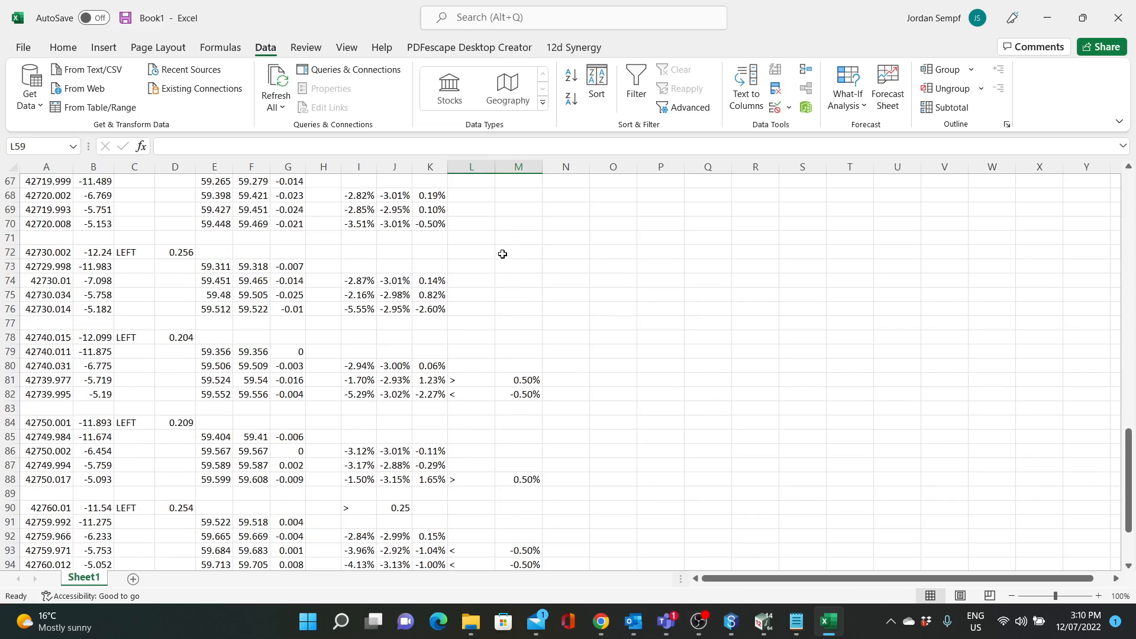
left_click_drag(488, 372, 519, 393)
key("Delete")
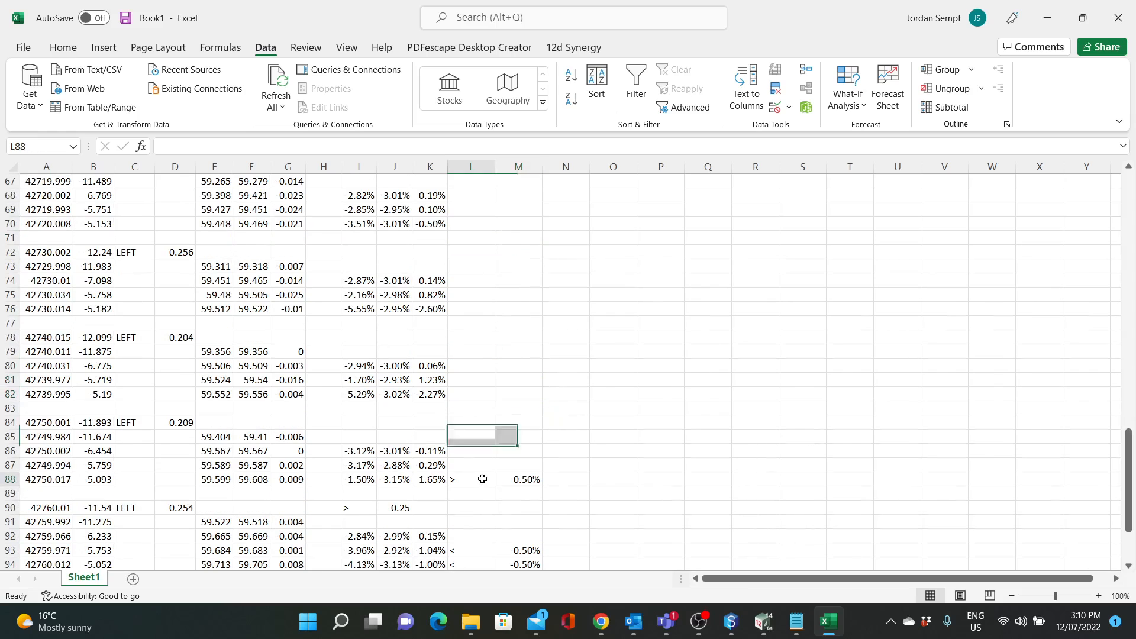
left_click_drag(478, 478, 520, 478)
key("Delete")
scroll(496, 361, "down", 1)
scroll(496, 361, "down", 4)
left_click_drag(360, 338, 396, 339)
key("Delete")
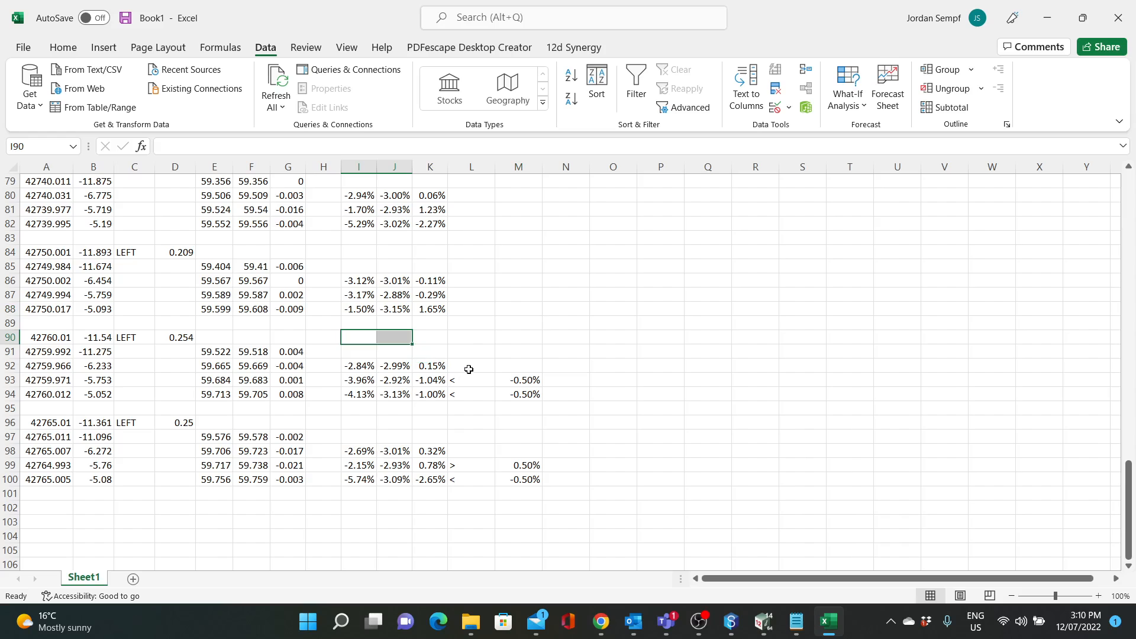
left_click_drag(470, 379, 542, 479)
key("Delete")
left_click(657, 452)
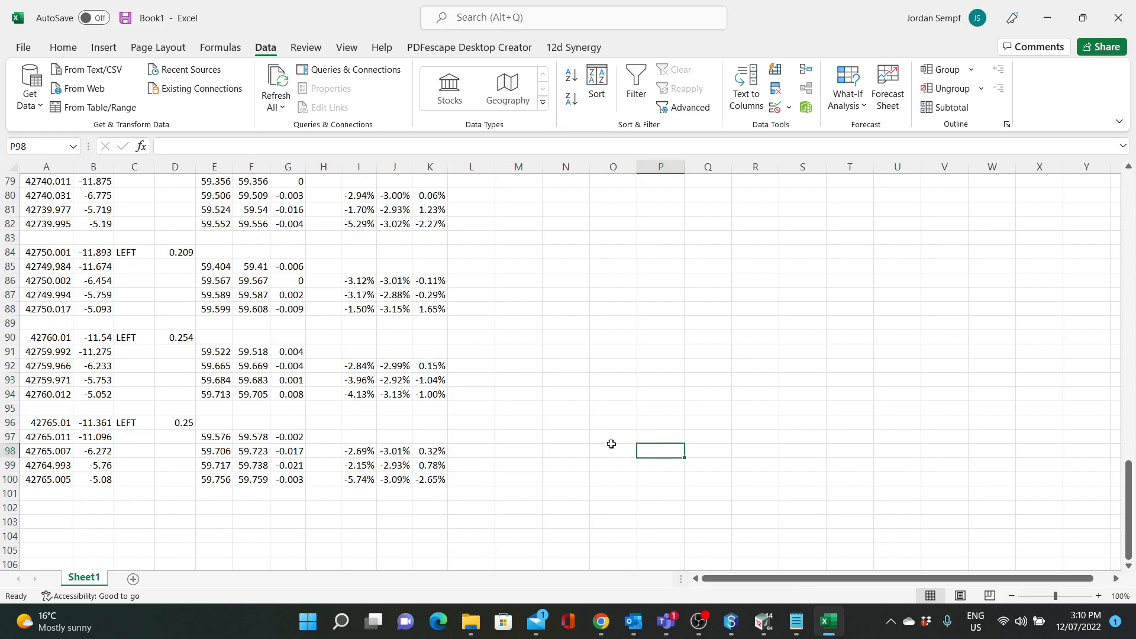
Step: Clear the missed < flag and its -0.50% limit from cells L39:M39
scroll(488, 455, "up", 4)
scroll(488, 455, "up", 15)
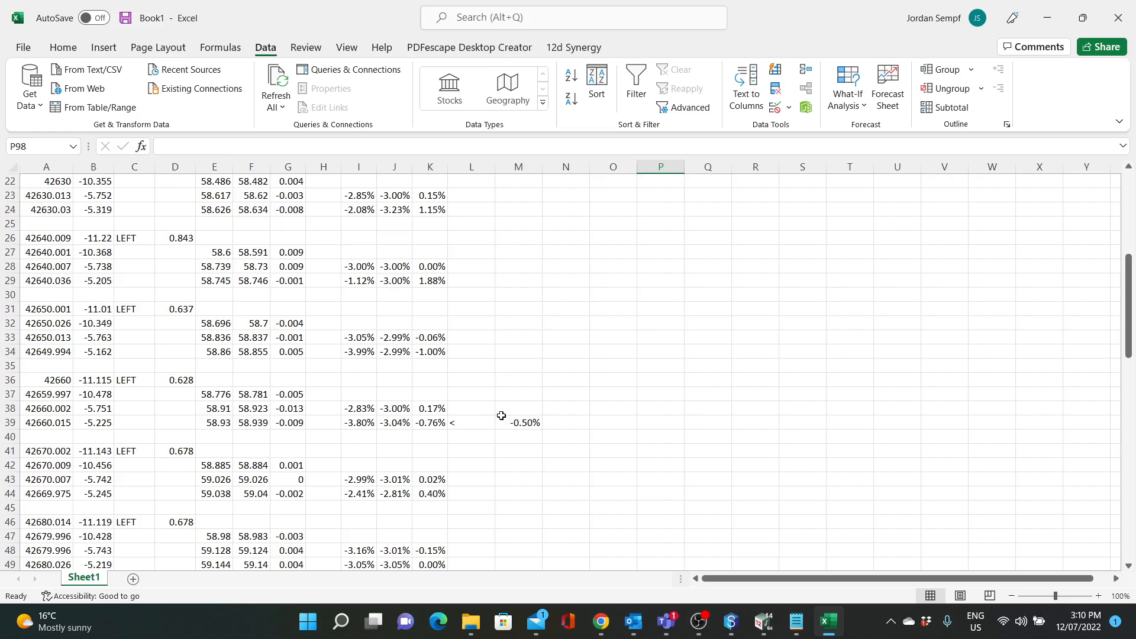
left_click_drag(490, 420, 514, 421)
key("Delete")
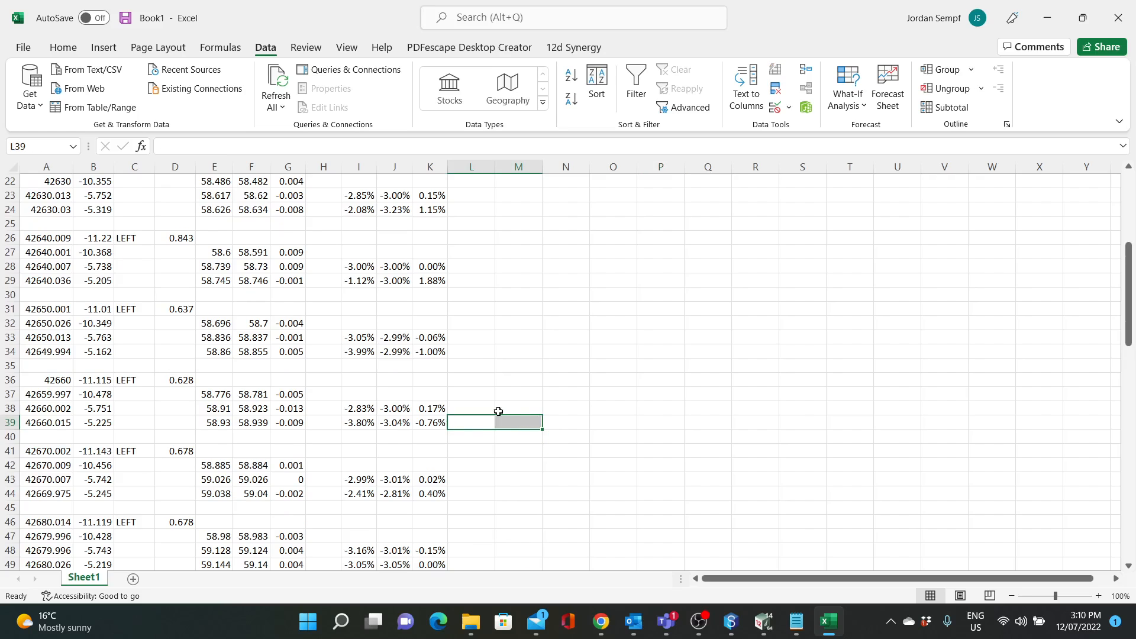
scroll(503, 409, "up", 7)
left_click(584, 341)
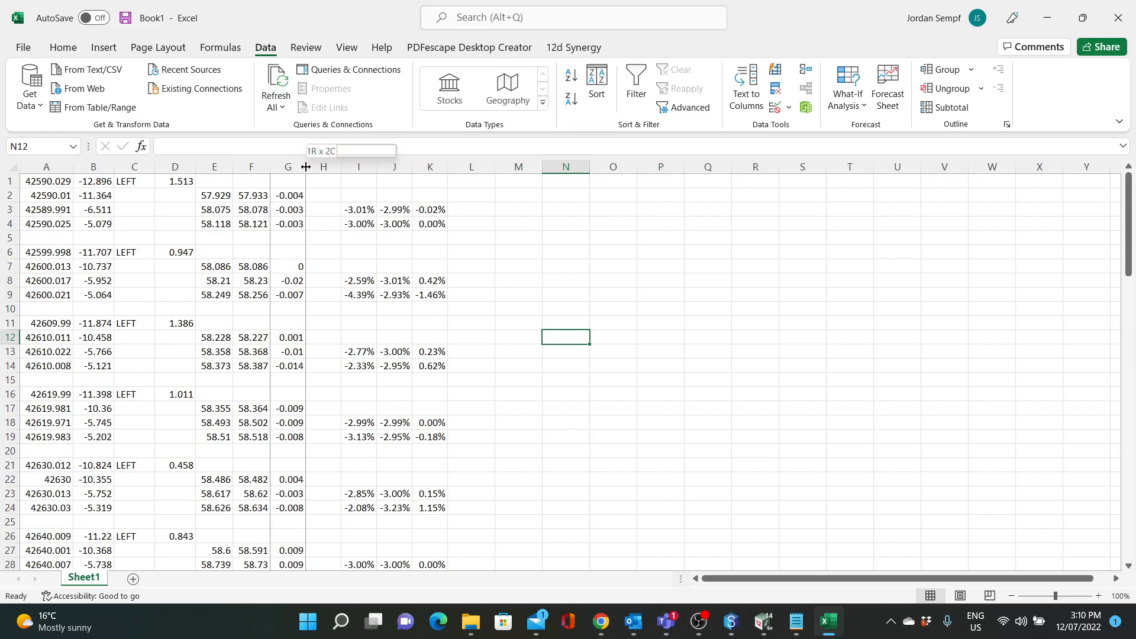
Step: Format the level differences in G2:G100 to show three decimal places
left_click(288, 167)
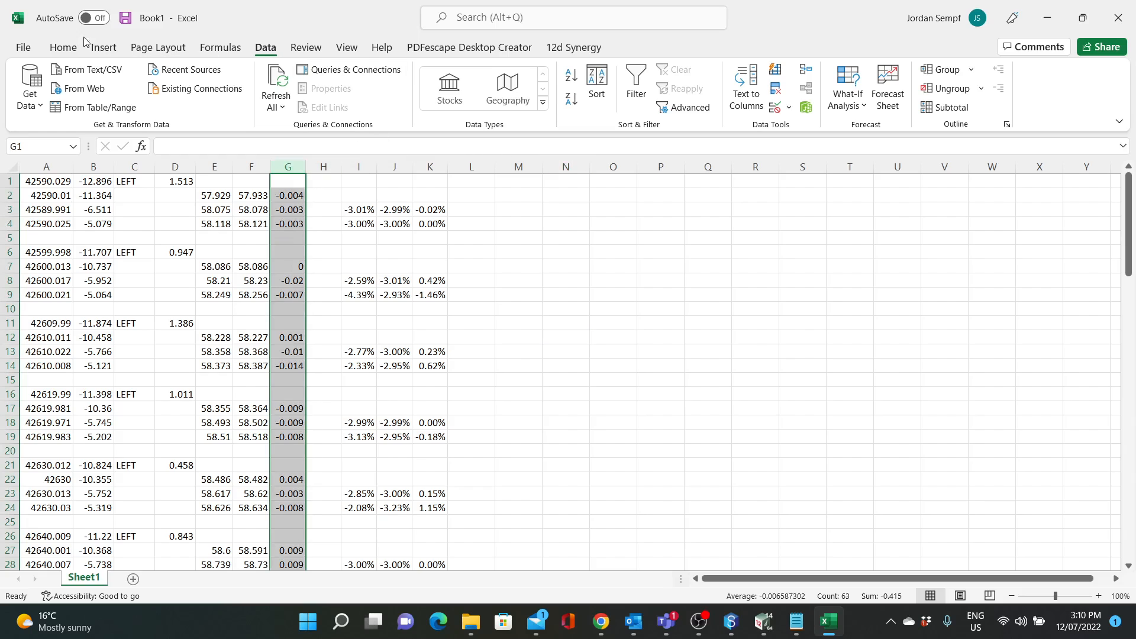
left_click(63, 47)
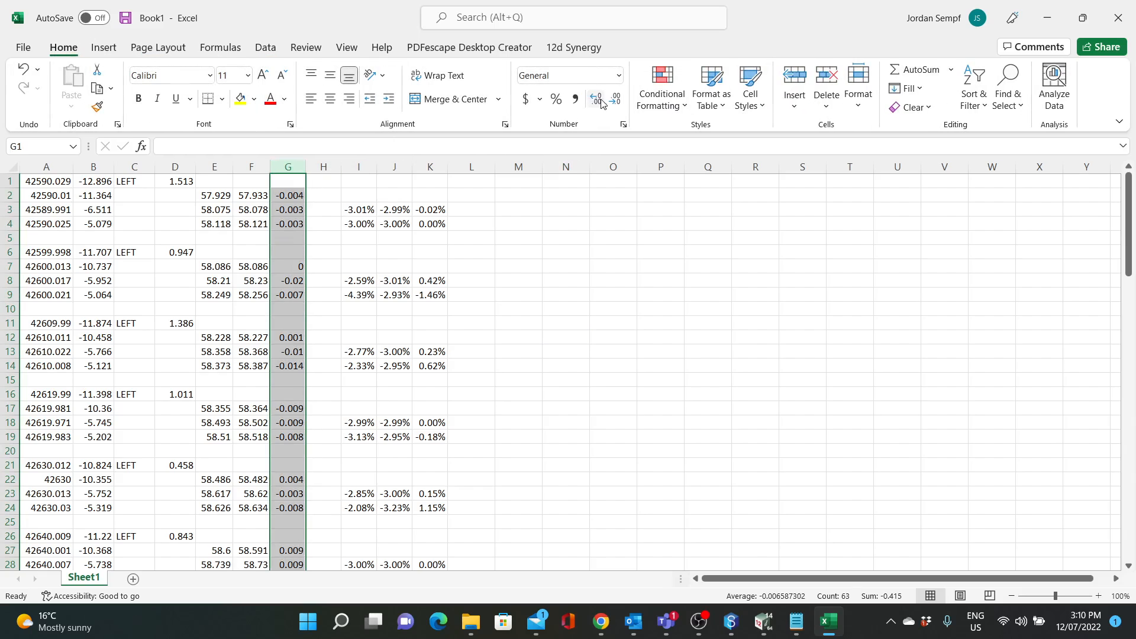
left_click(294, 196)
scroll(363, 220, "down", 2)
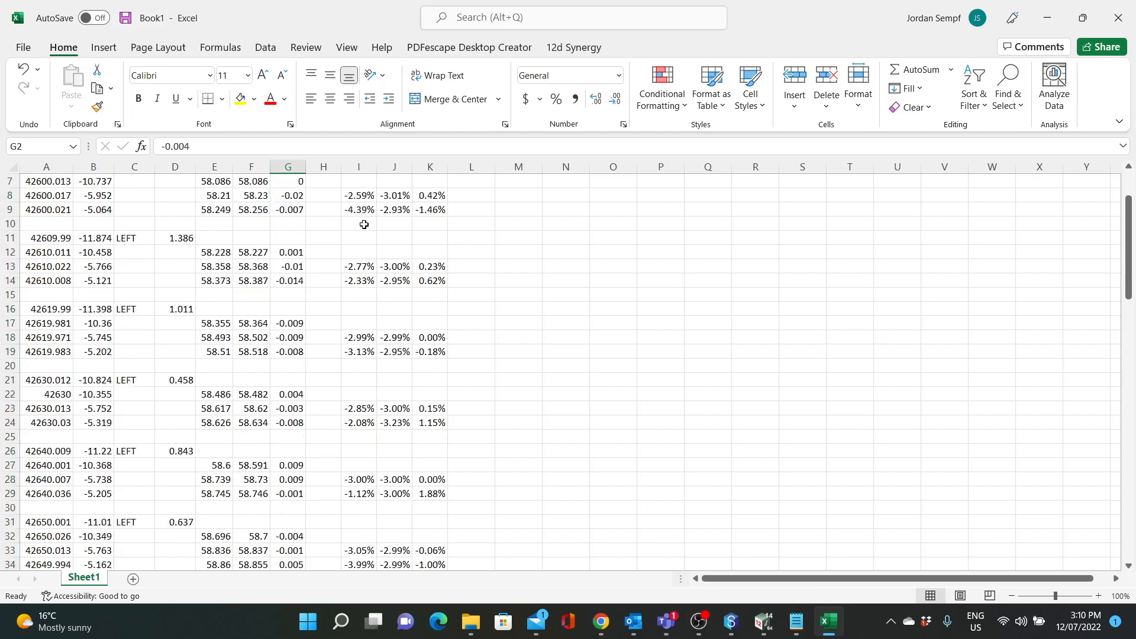
scroll(364, 224, "down", 20)
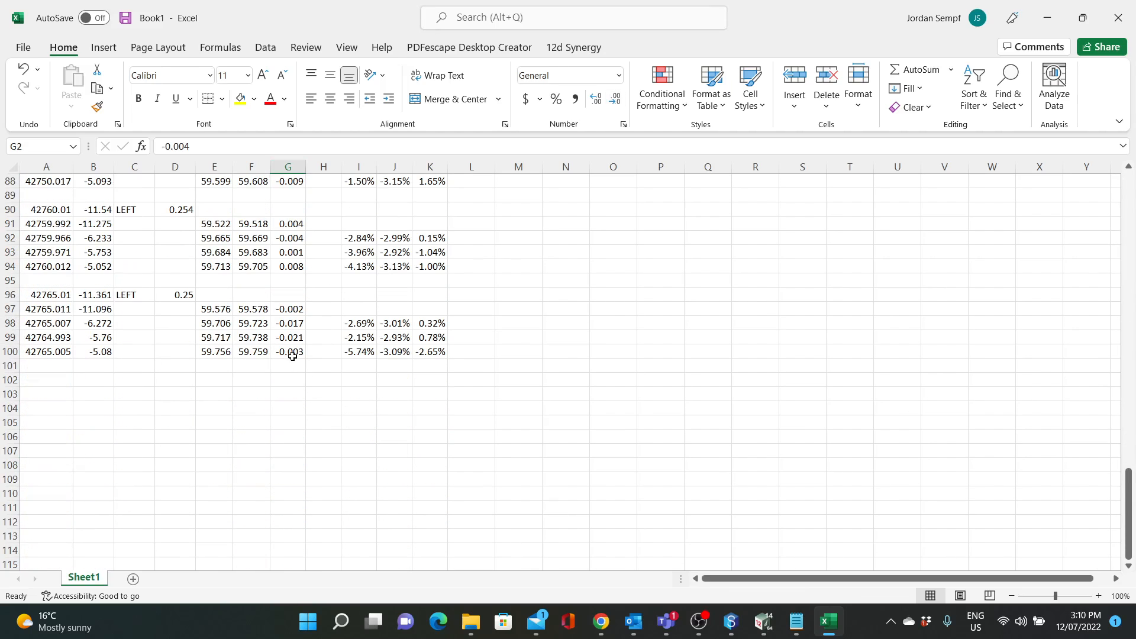
left_click(293, 357, "shift")
left_click(596, 99)
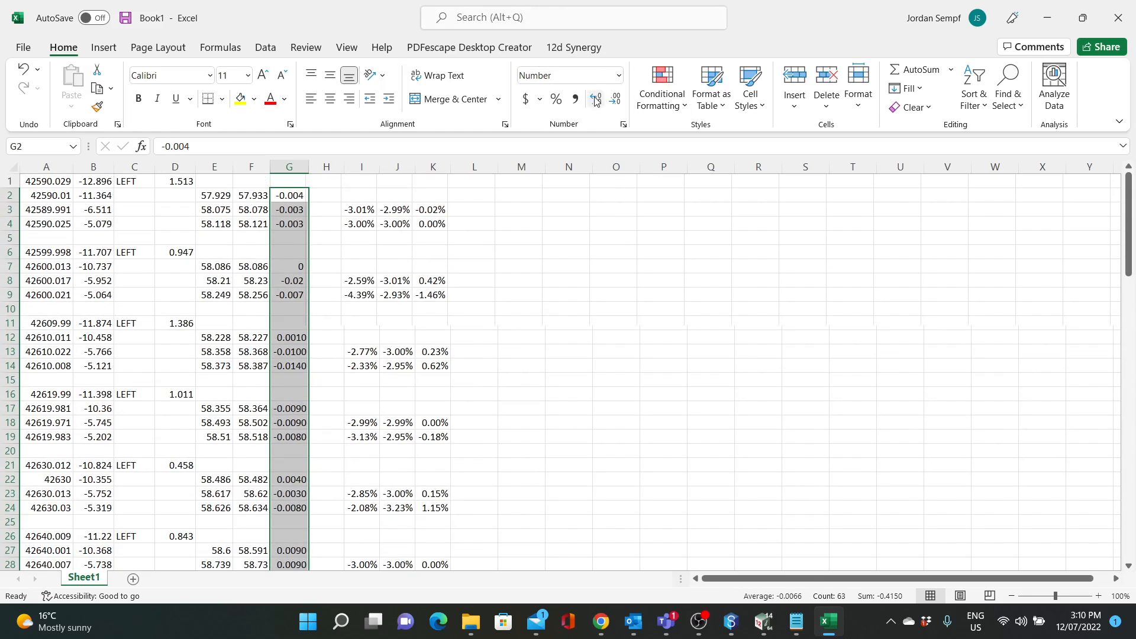
left_click(596, 99)
left_click(615, 98)
left_click(616, 99)
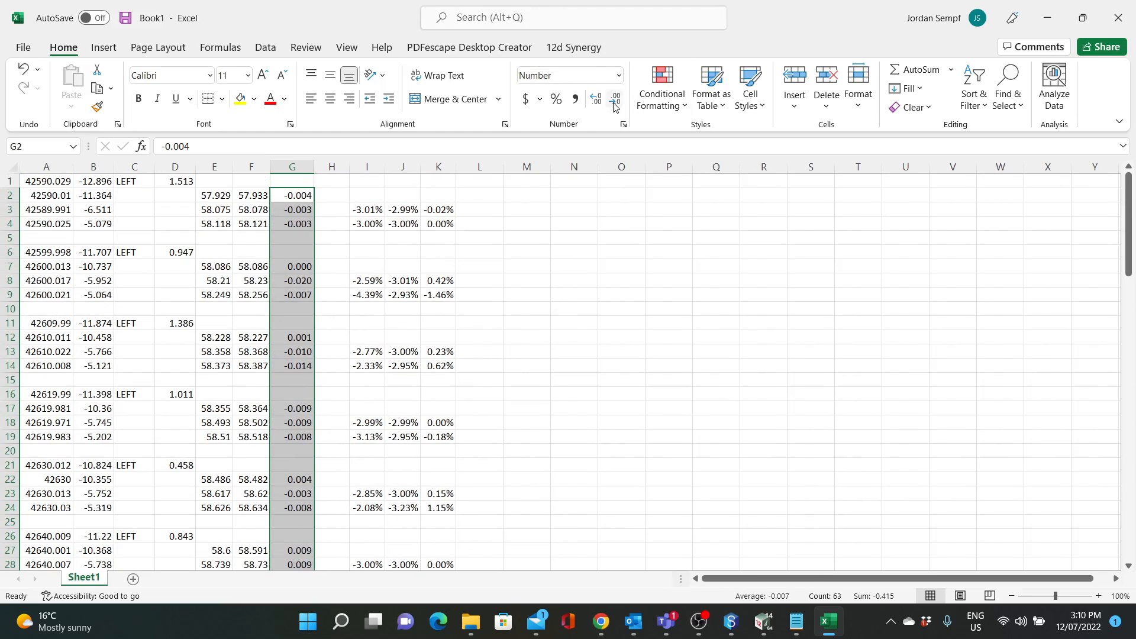
left_click(577, 283)
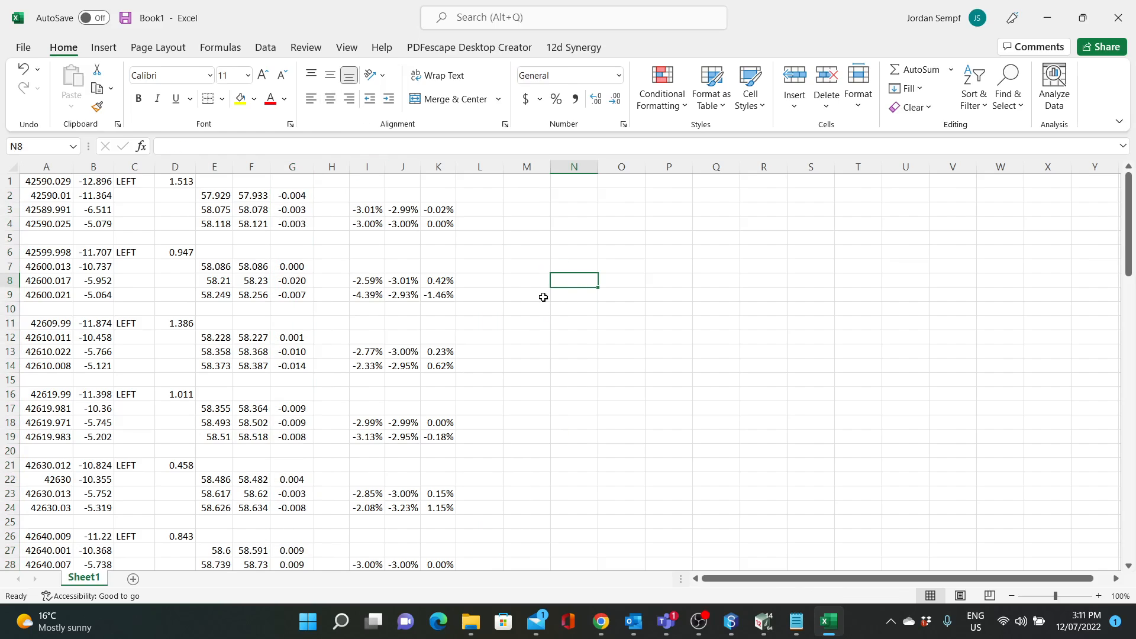
left_click(439, 210)
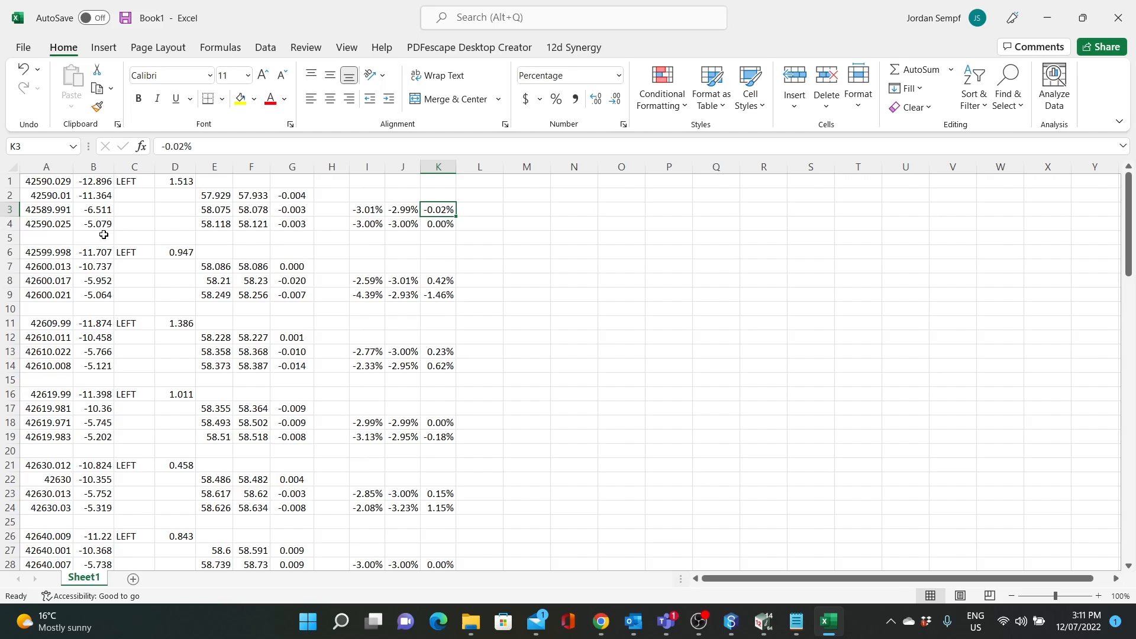
left_click(107, 196)
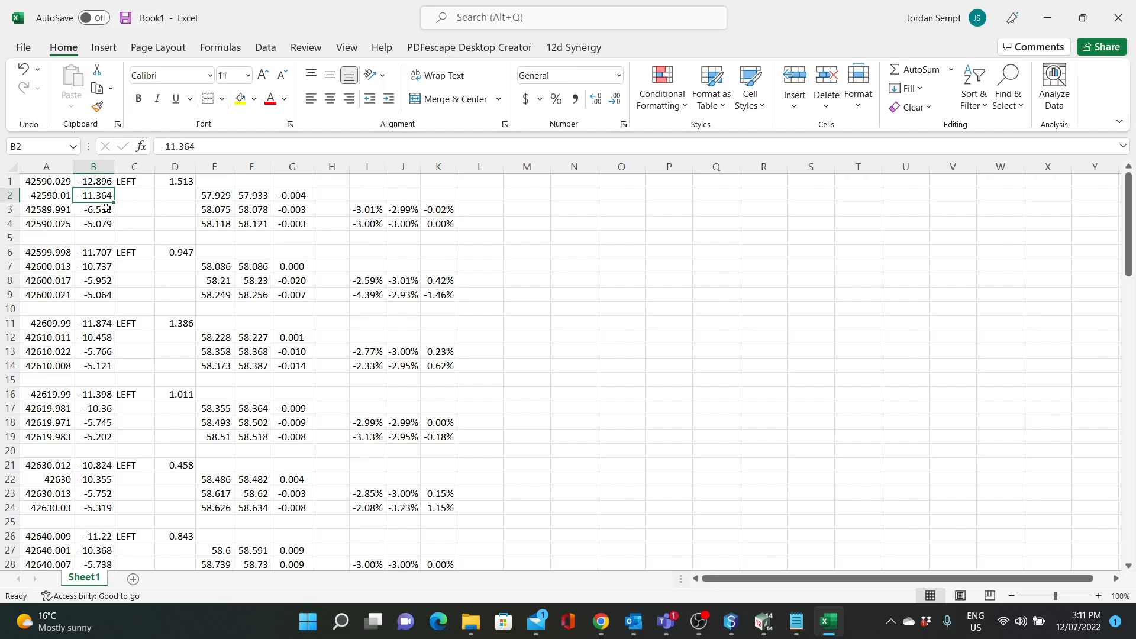
left_click(106, 209)
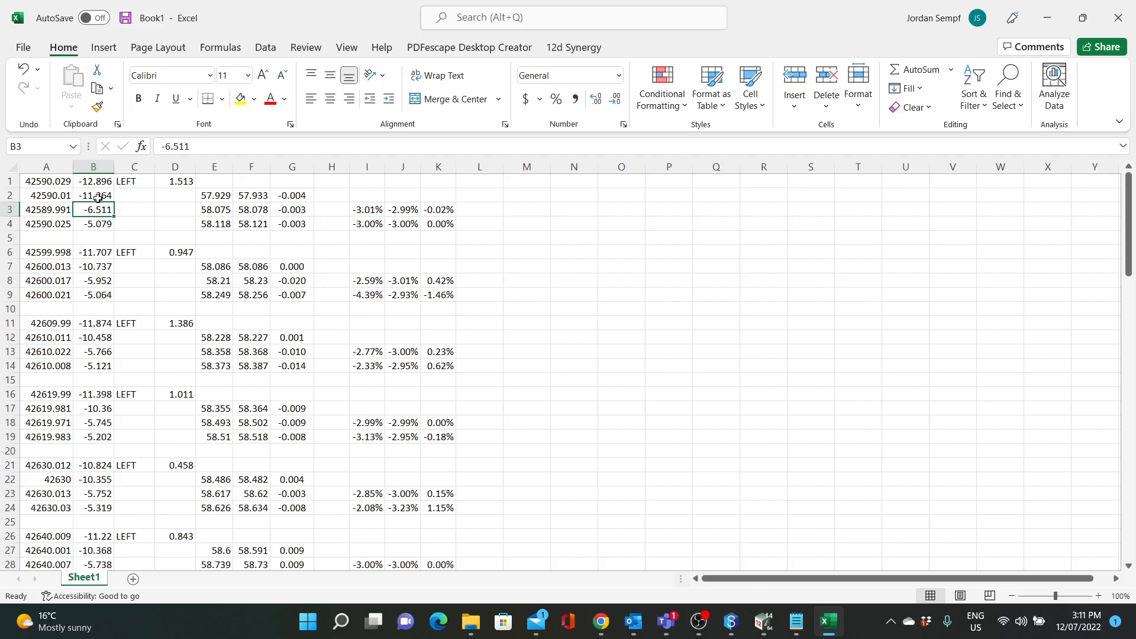
left_click(441, 210)
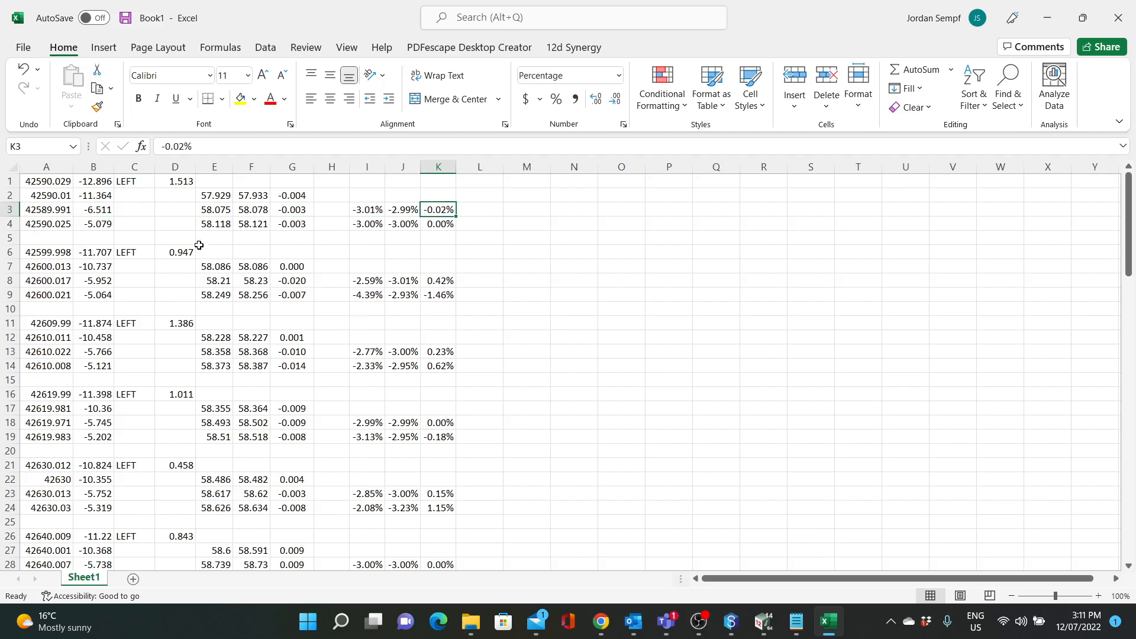
left_click(103, 210)
left_click(105, 223)
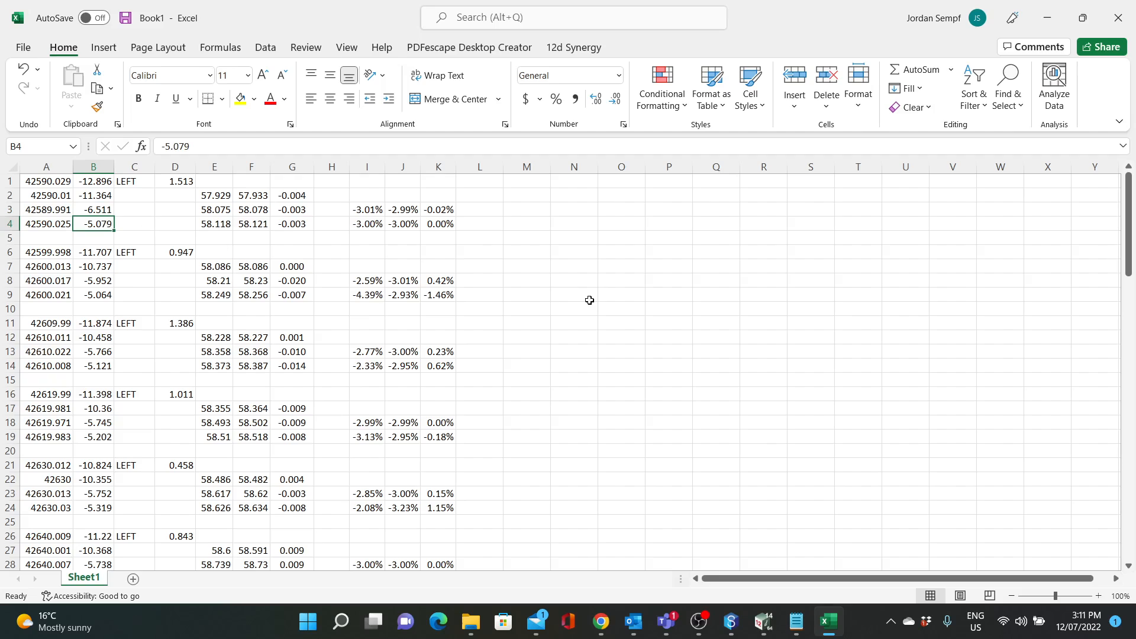
Step: Clear the crossfall percentages in columns I:K on the last row of each chainage group, from row 4 to row 64
left_click_drag(370, 222, 436, 223)
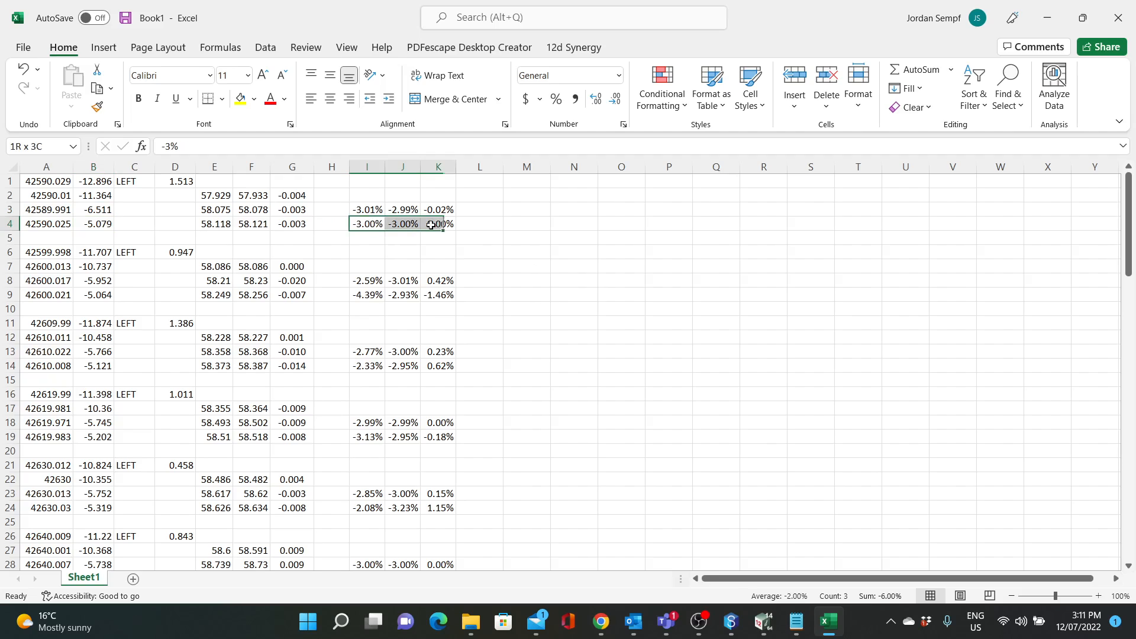
key("Delete")
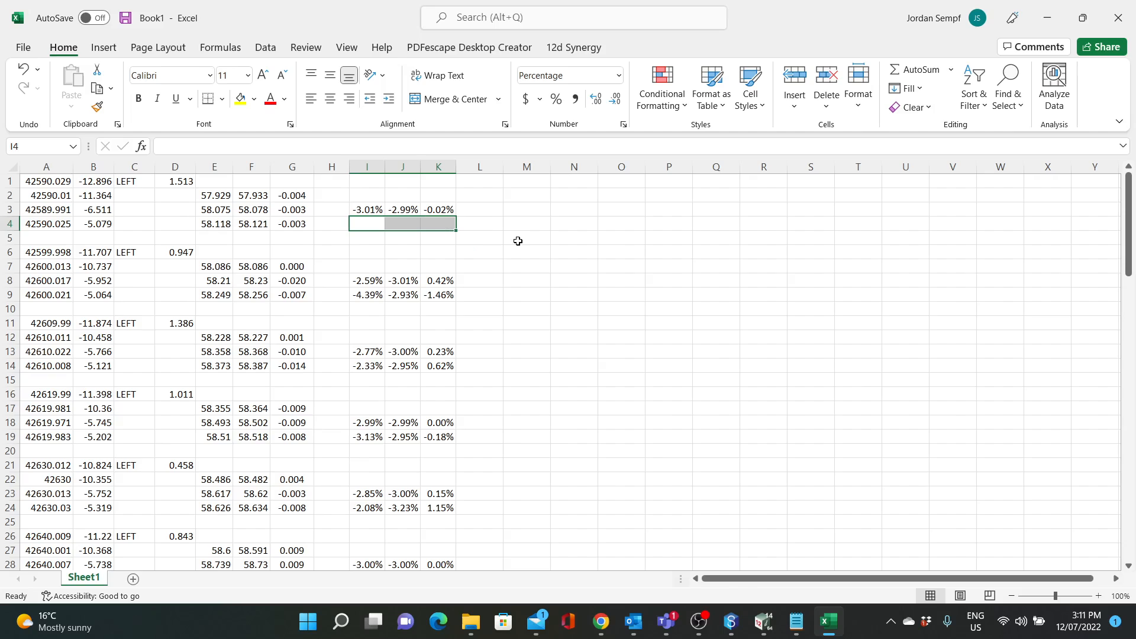
left_click(516, 245)
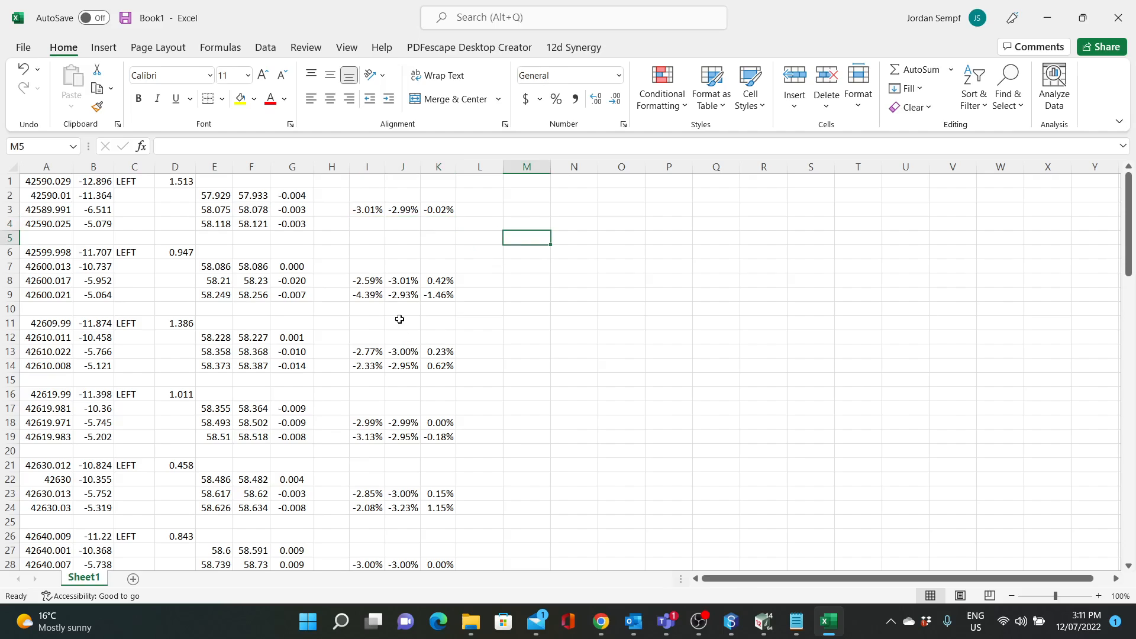
left_click_drag(367, 294, 438, 294)
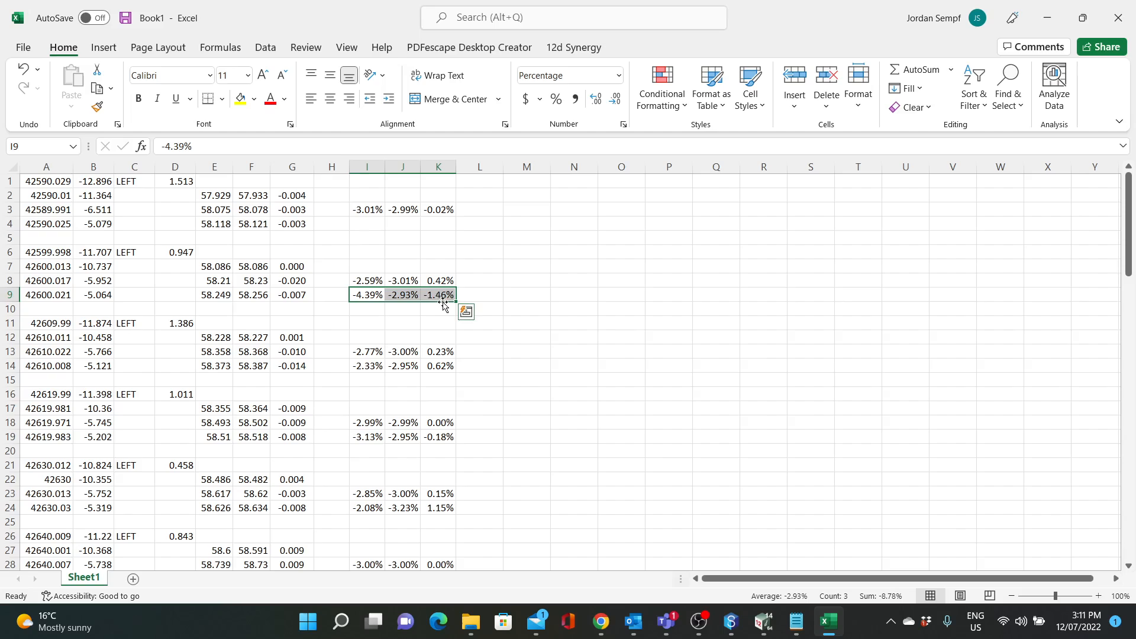
key("Delete")
left_click(510, 272)
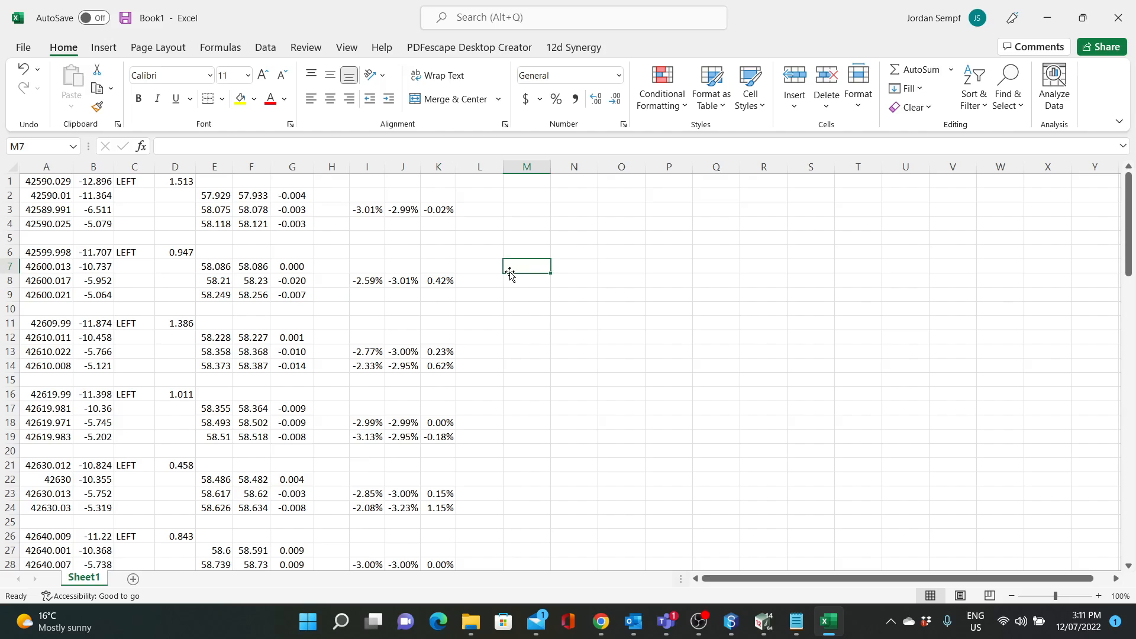
scroll(509, 271, "down", 2)
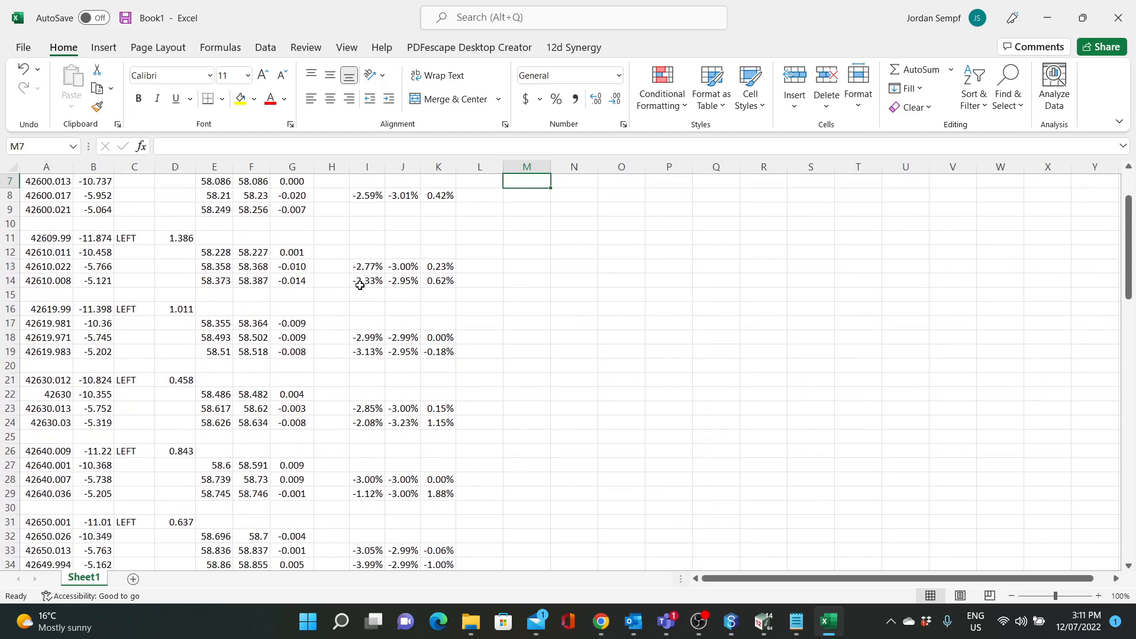
left_click_drag(368, 282, 428, 281)
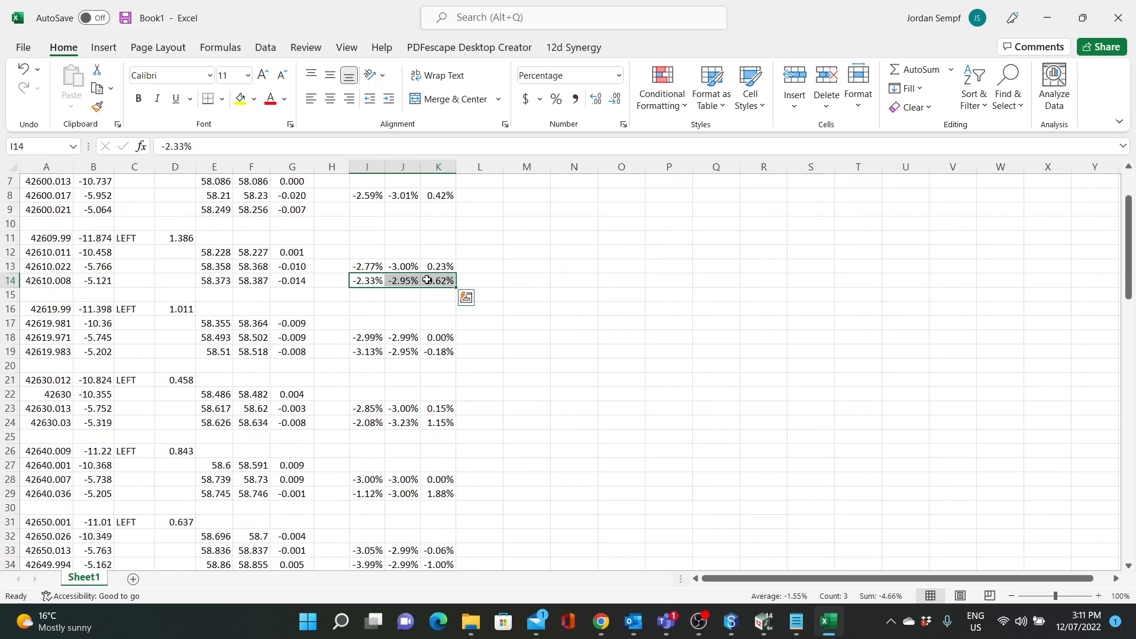
scroll(521, 277, "down", 1)
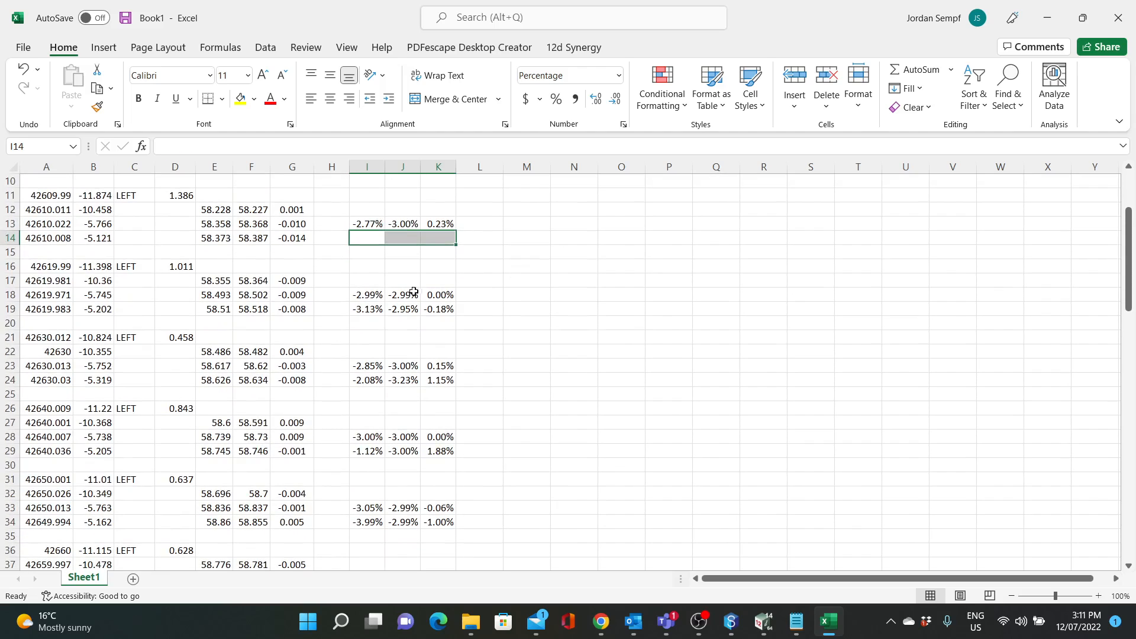
left_click_drag(369, 309, 447, 310)
key("Delete")
scroll(415, 311, "down", 2)
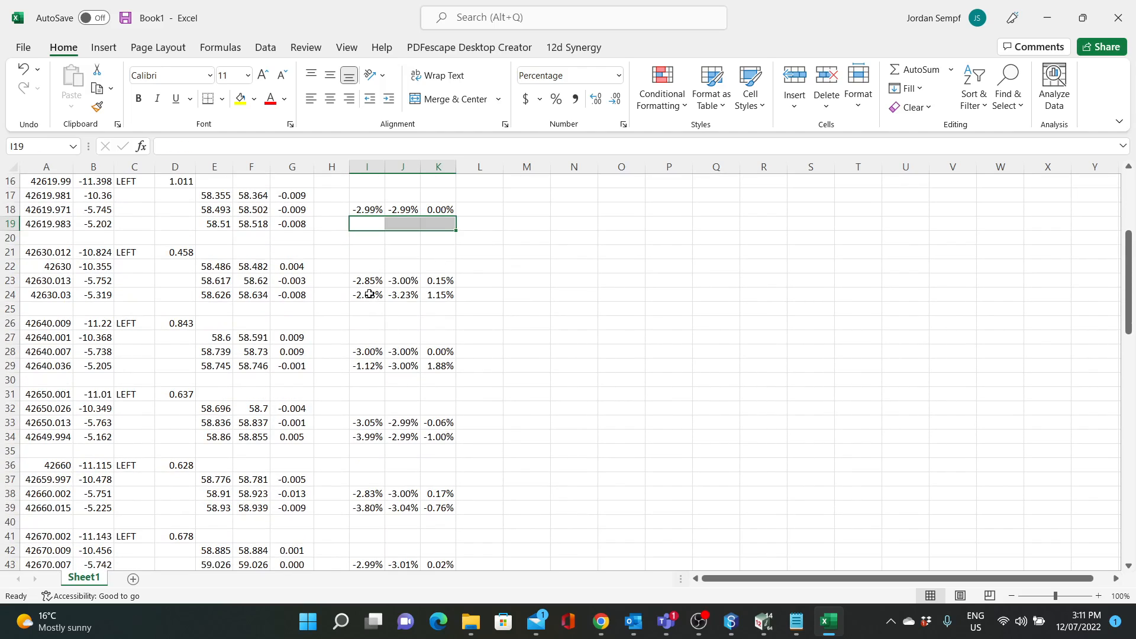
left_click_drag(369, 294, 443, 294)
key("Delete")
scroll(468, 248, "down", 1)
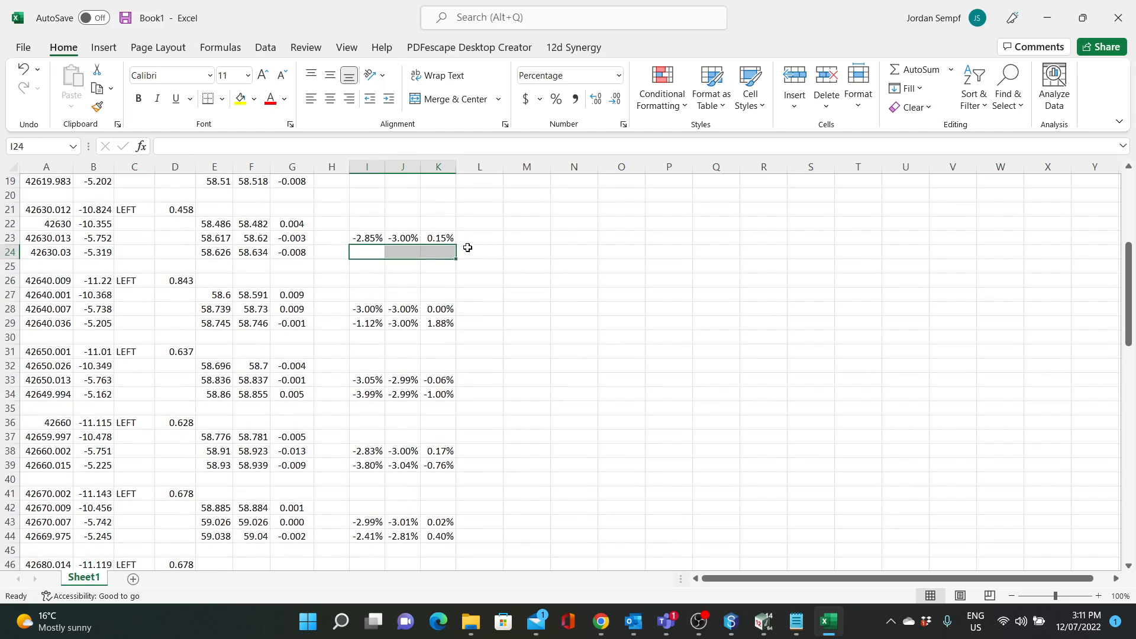
left_click_drag(369, 323, 442, 320)
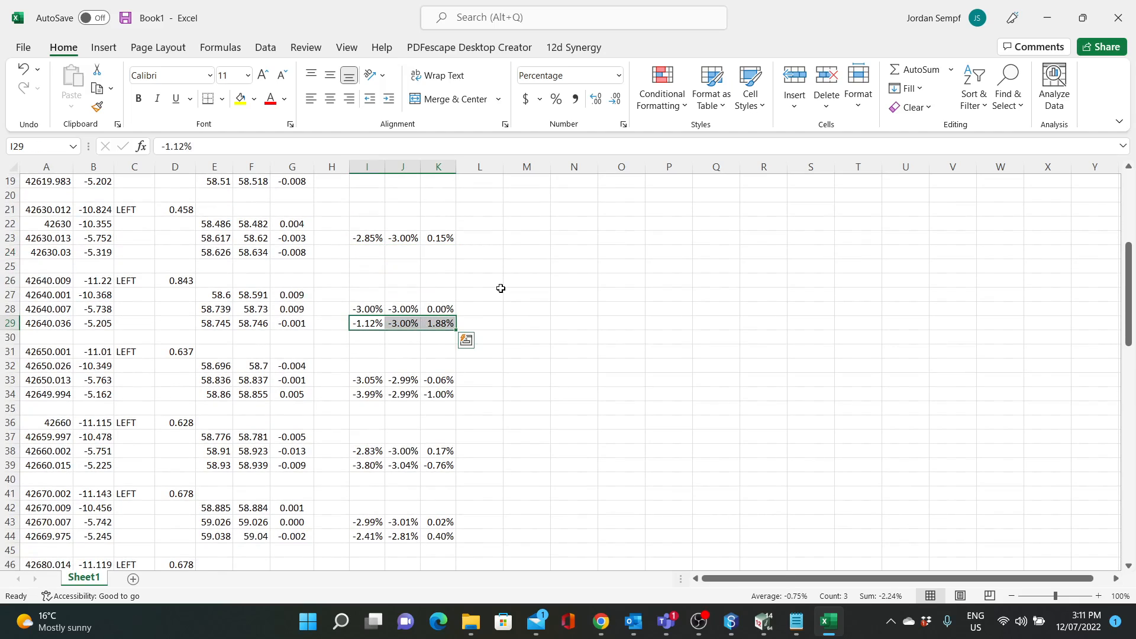
key("Delete")
scroll(491, 285, "down", 2)
left_click_drag(369, 312, 450, 311)
key("Delete")
scroll(427, 268, "down", 2)
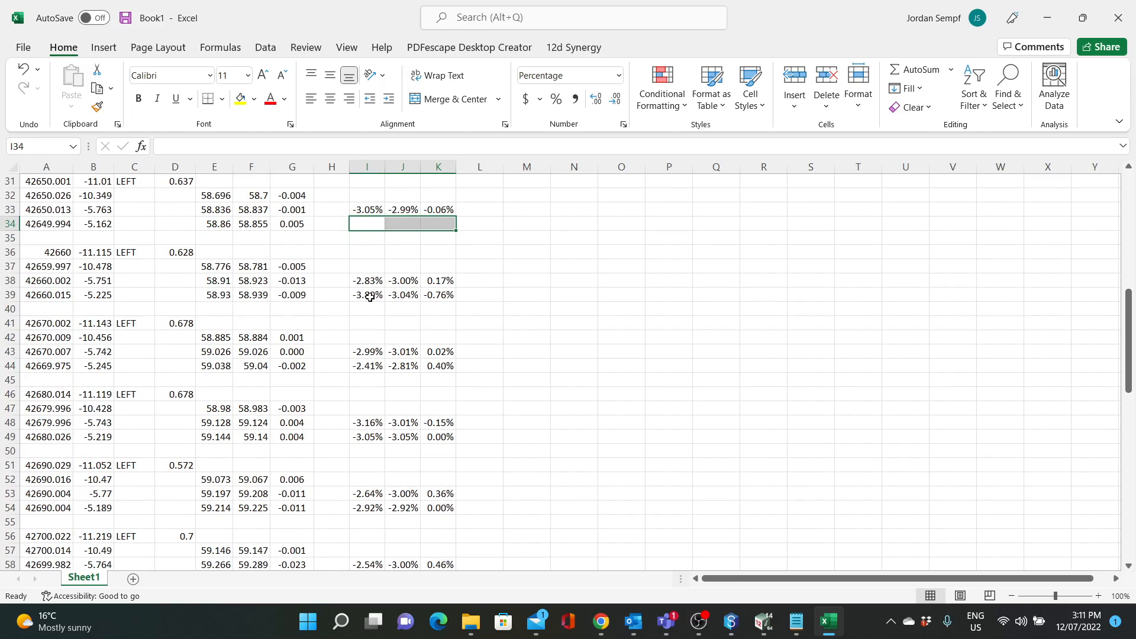
left_click_drag(370, 297, 437, 298)
key("Delete")
scroll(416, 277, "down", 1)
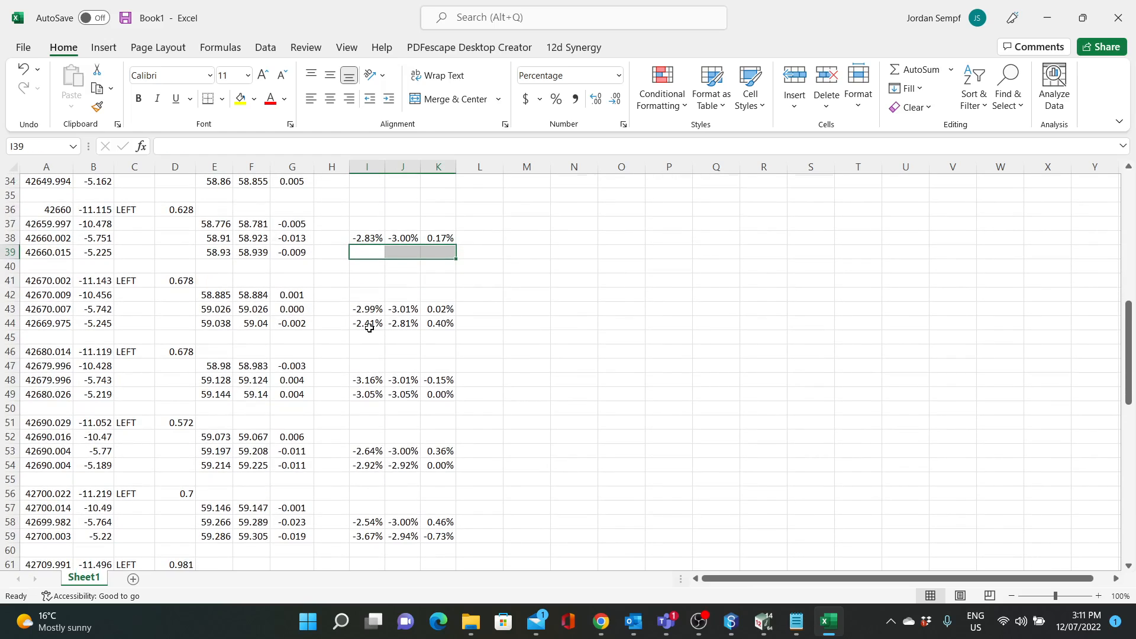
left_click_drag(369, 323, 445, 324)
key("Delete")
scroll(414, 319, "down", 2)
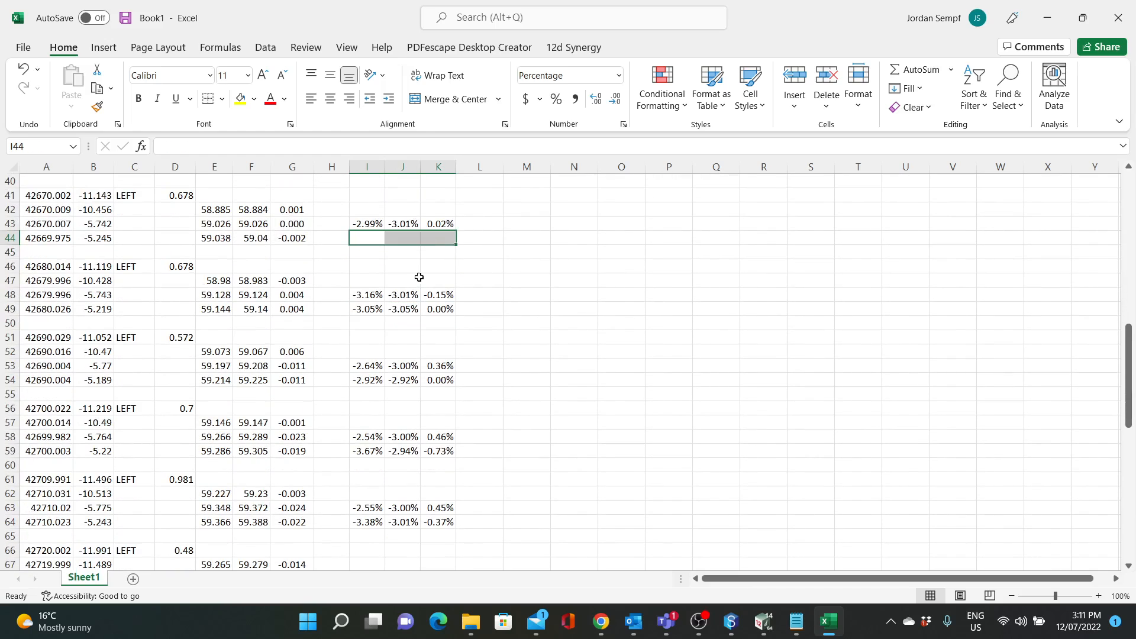
left_click_drag(377, 311, 445, 310)
key("Delete")
scroll(414, 313, "down", 1)
left_click_drag(369, 337, 438, 337)
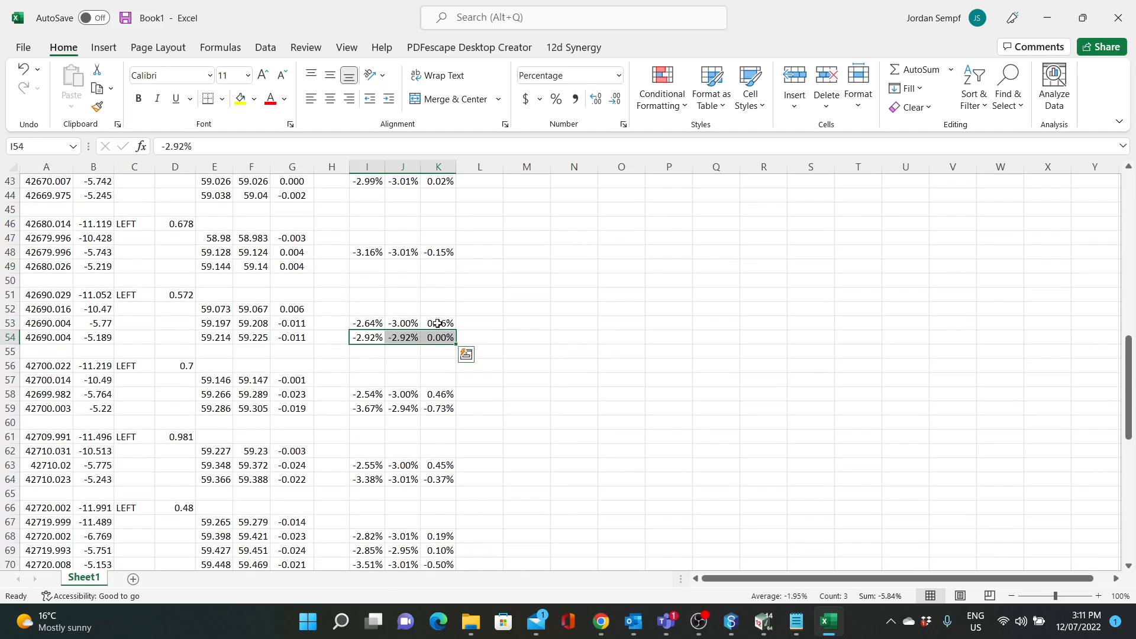
key("Delete")
scroll(408, 302, "down", 3)
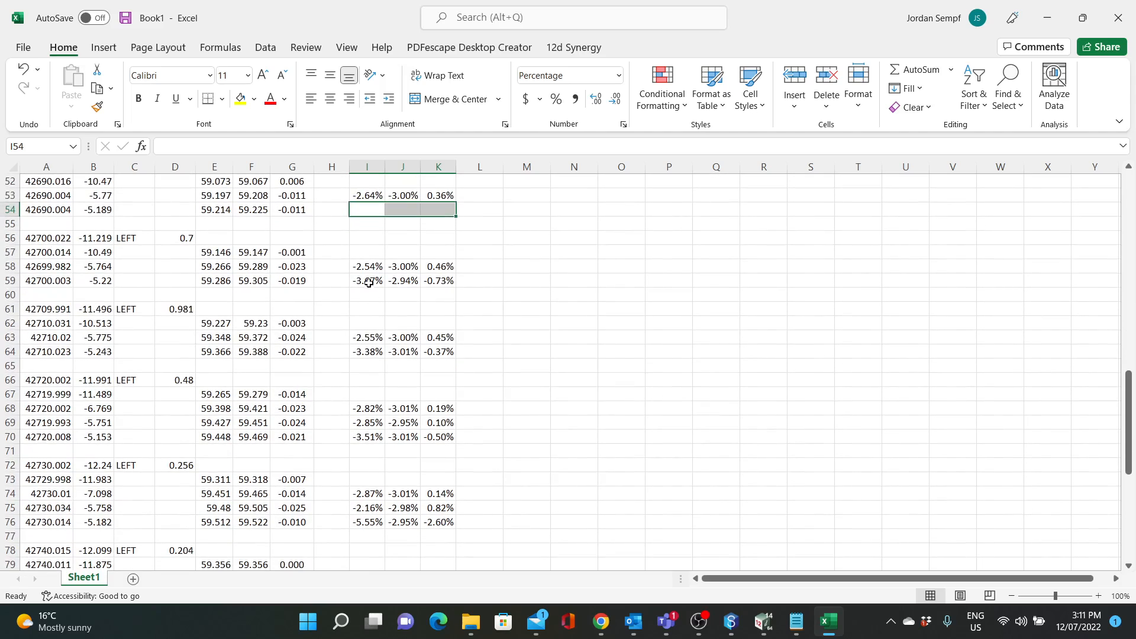
left_click_drag(369, 282, 441, 282)
key("Delete")
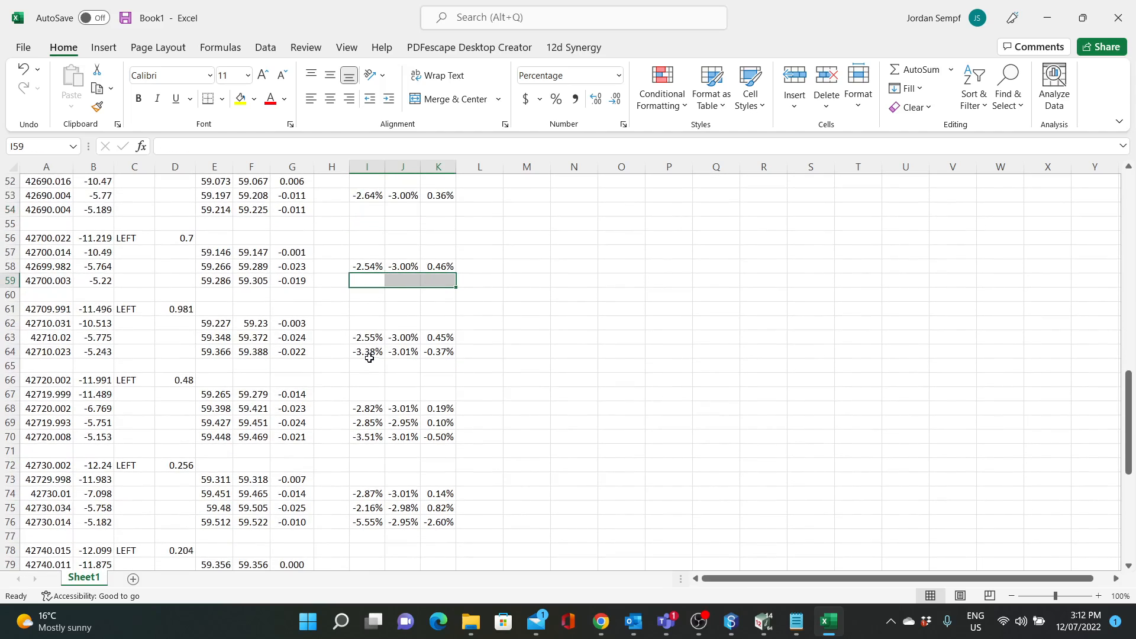
left_click_drag(370, 358, 439, 353)
key("Delete")
scroll(379, 358, "down", 3)
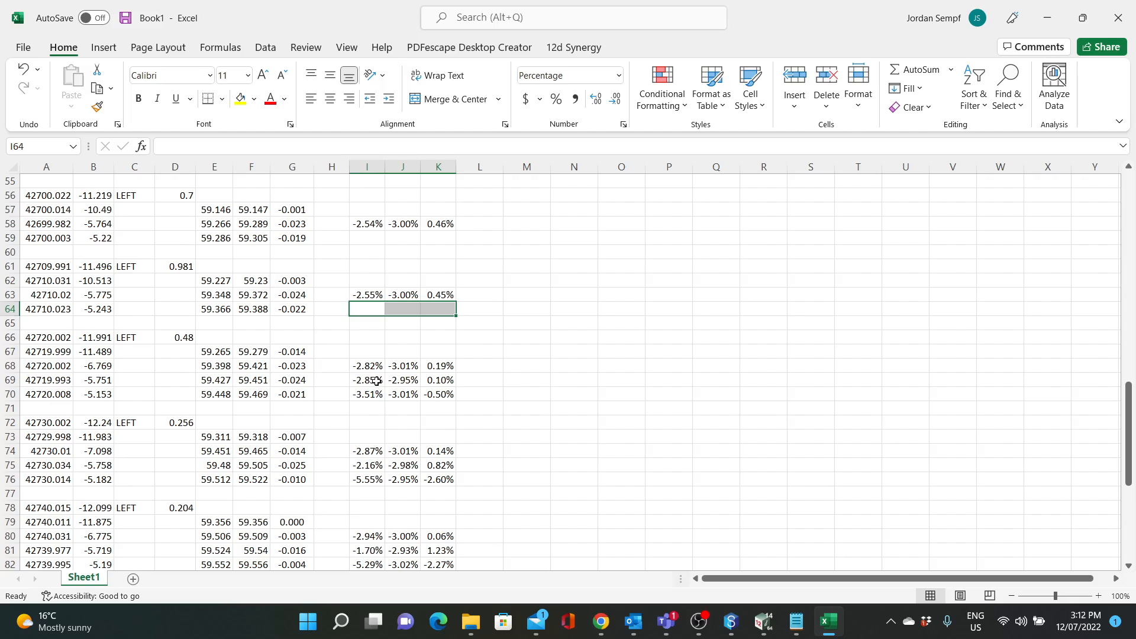
Step: Clear the crossfall percentages in columns I:K on the last two rows of each remaining chainage group, from rows 69:70 to rows 99:100
left_click_drag(376, 382, 438, 394)
key("Delete")
scroll(421, 381, "down", 2)
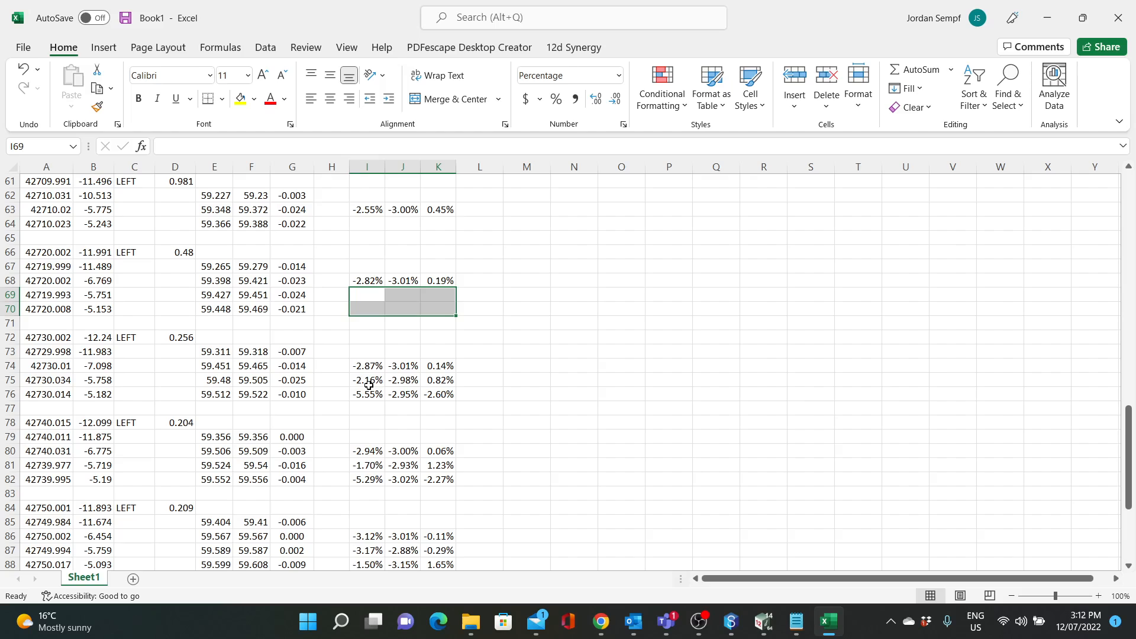
left_click_drag(367, 383, 431, 396)
key("Delete")
scroll(415, 379, "down", 3)
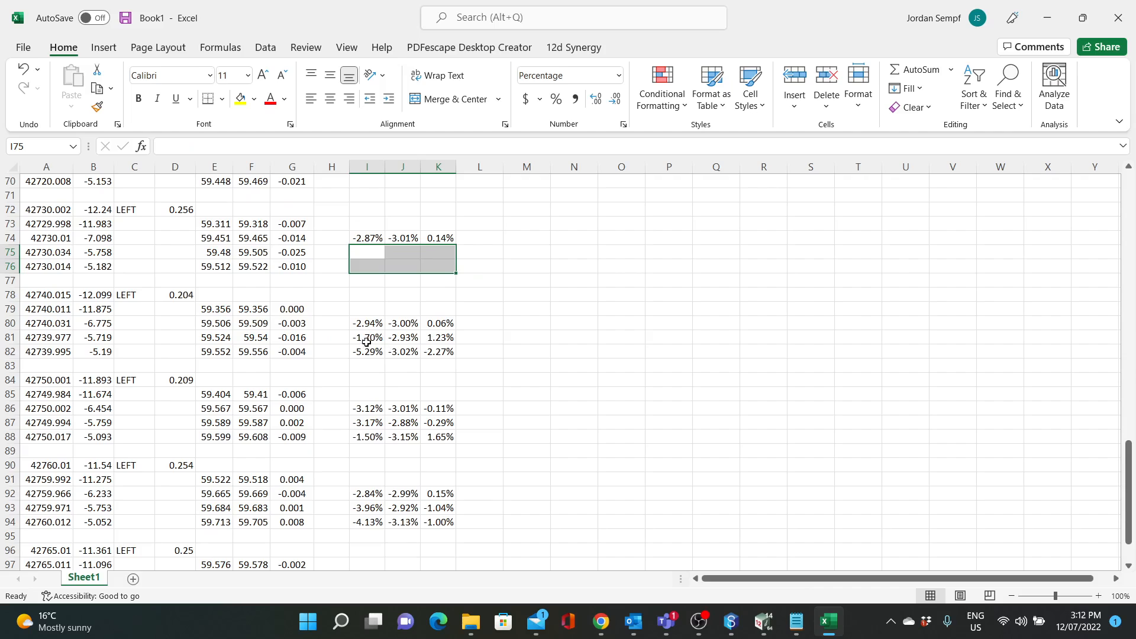
left_click_drag(367, 339, 439, 351)
key("Delete")
scroll(420, 310, "down", 2)
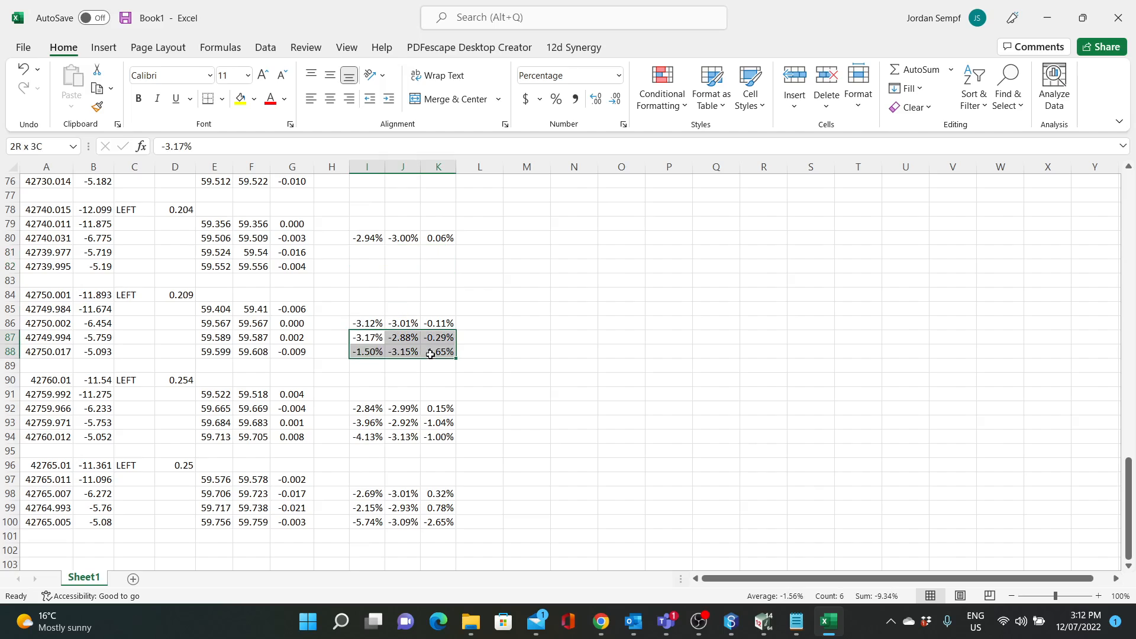
key("Delete")
left_click_drag(364, 423, 425, 435)
key("Delete")
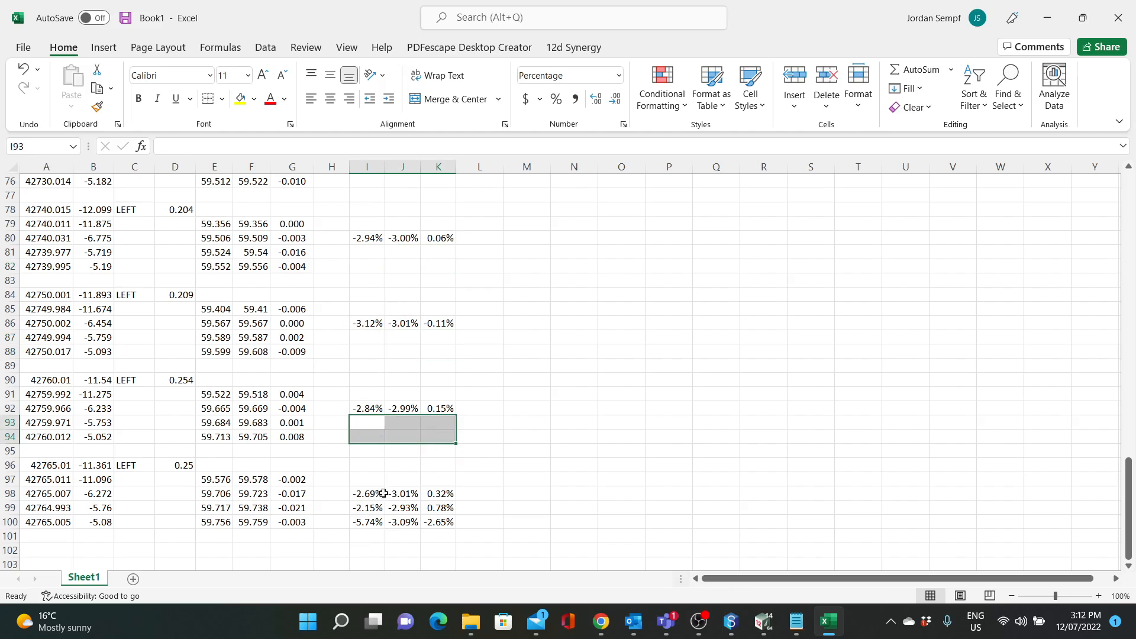
left_click_drag(368, 505, 441, 521)
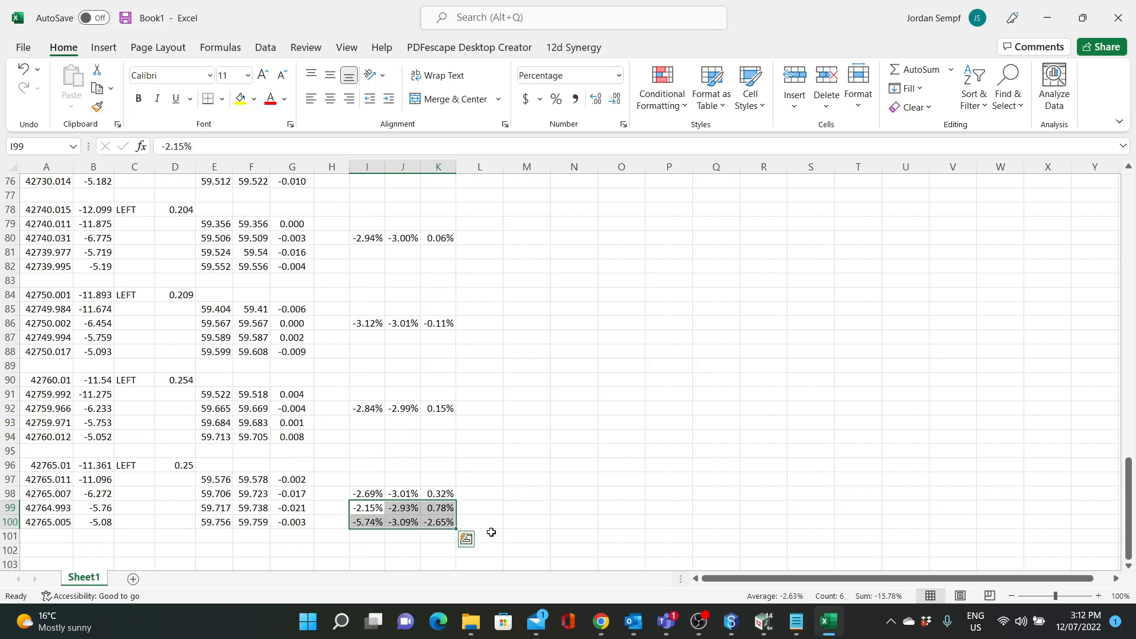
key("Delete")
left_click(668, 451)
scroll(519, 468, "up", 20)
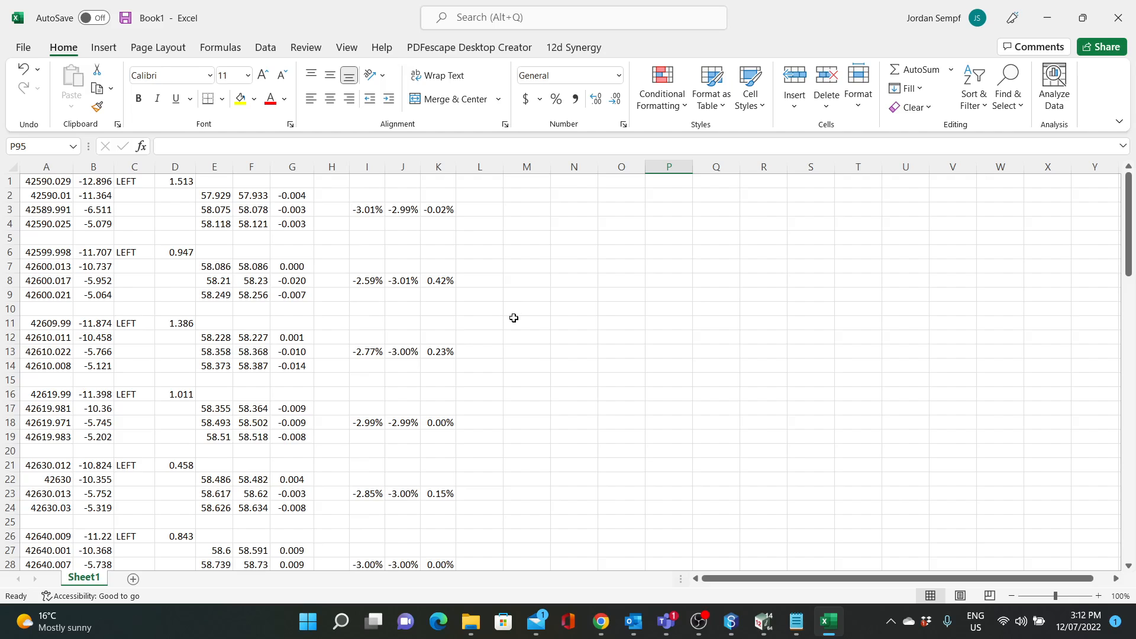
scroll(510, 315, "down", 20)
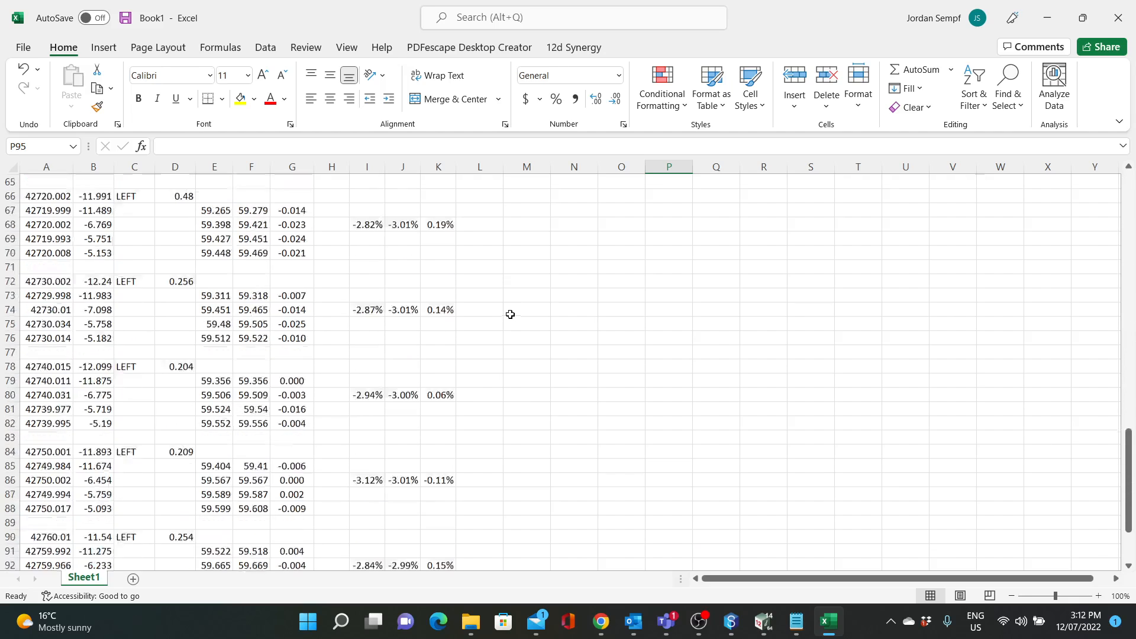
scroll(511, 314, "up", 20)
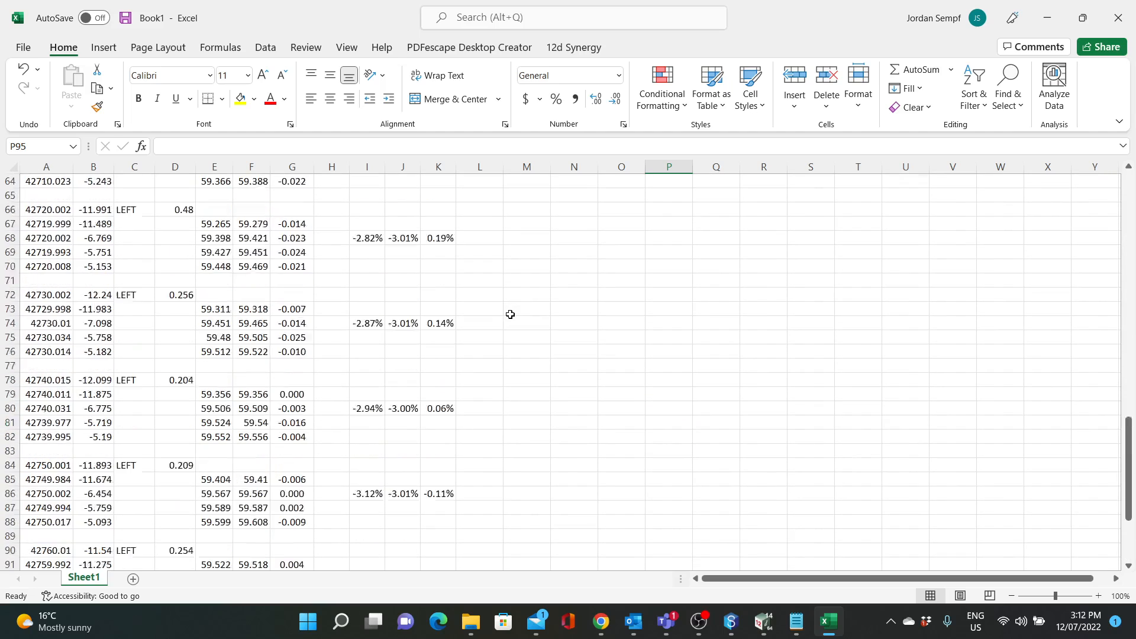